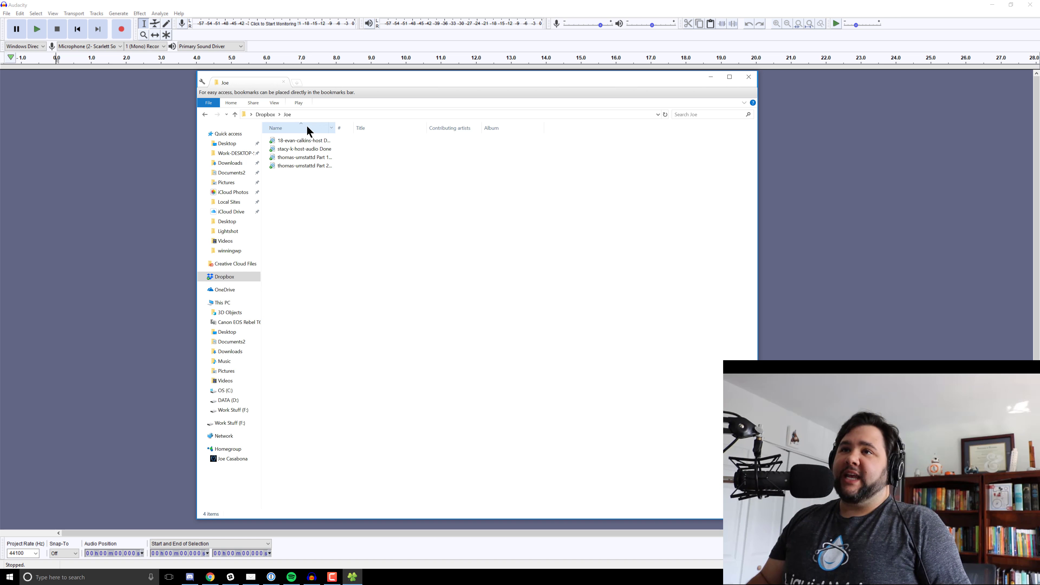
- Clear the episode file selection, move the Joe folder window to the right, and return to Audacity
{"action": "left_click", "coordinate": [312, 142]}
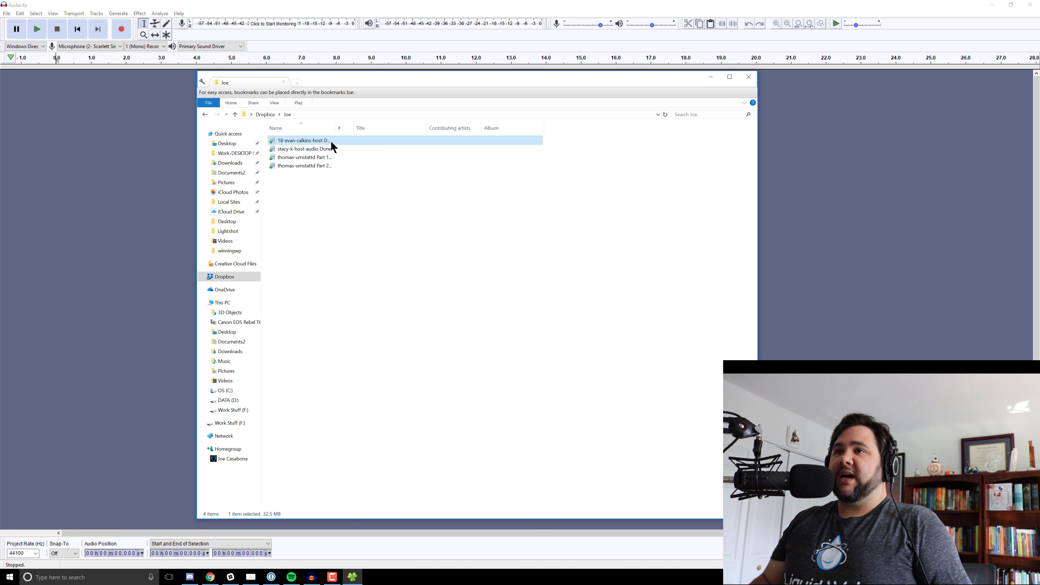
{"action": "left_click", "coordinate": [310, 140]}
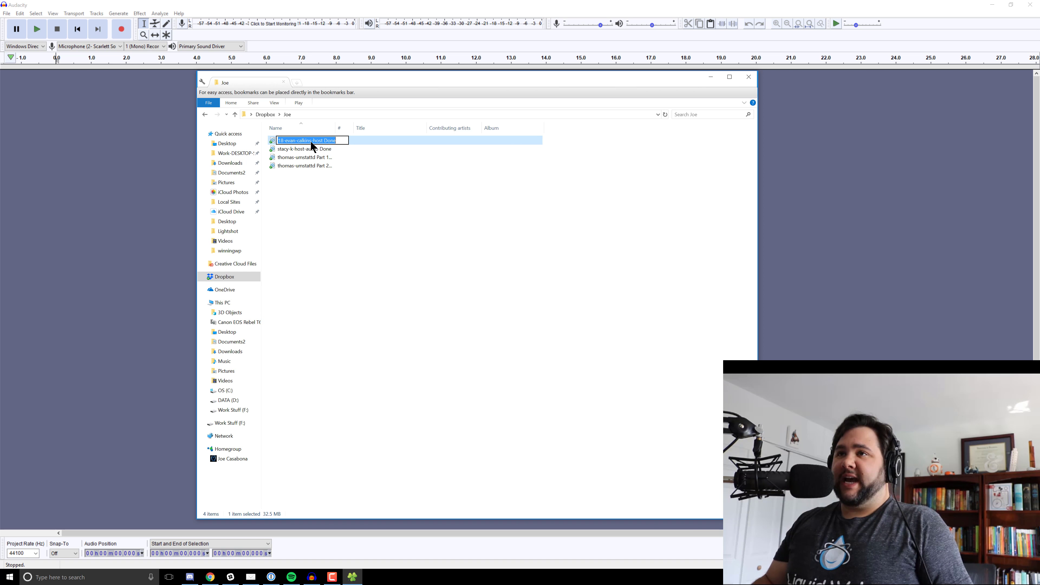
{"action": "left_click", "coordinate": [333, 220]}
{"action": "left_click", "coordinate": [319, 193]}
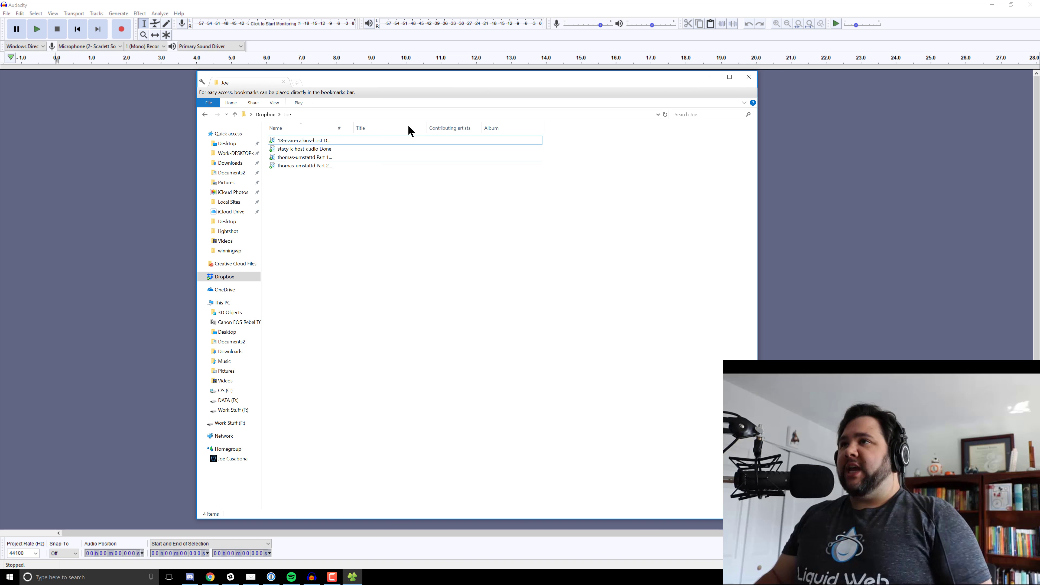
{"action": "left_click_drag", "start_coordinate": [460, 76], "coordinate": [736, 95]}
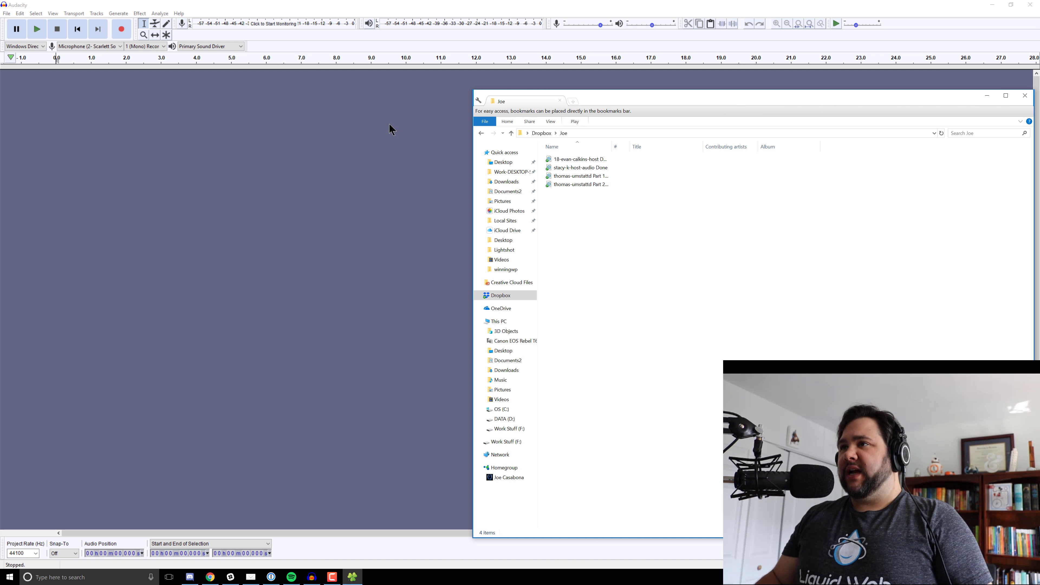
{"action": "left_click", "coordinate": [141, 4]}
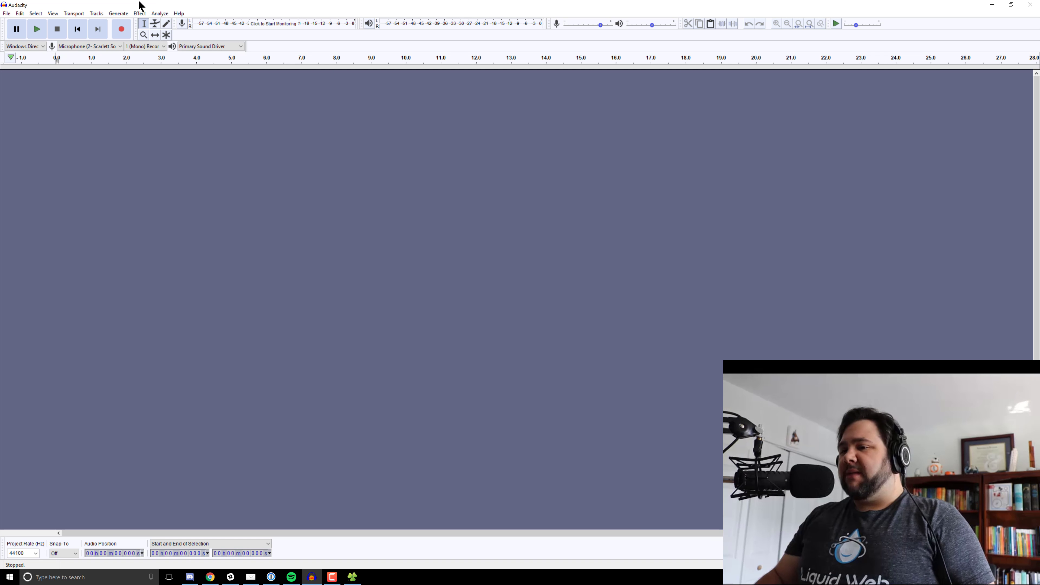
- Bring the Joe folder window back in front of Audacity's empty project
{"action": "left_click", "coordinate": [353, 578]}
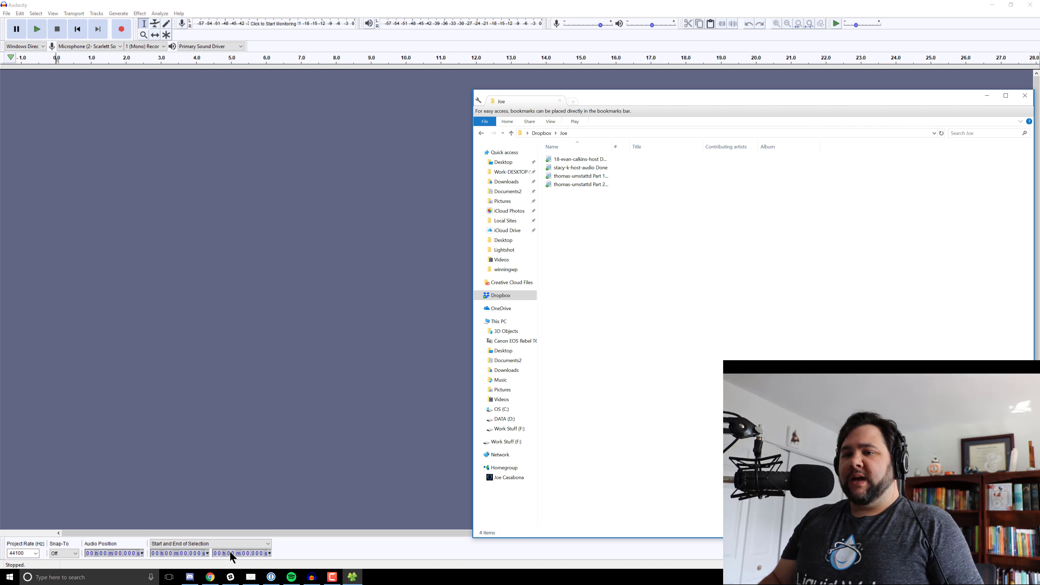
- Go from the WordPress dashboard in Chrome to the Libsyn podcast dashboard tab
{"action": "left_click", "coordinate": [210, 577]}
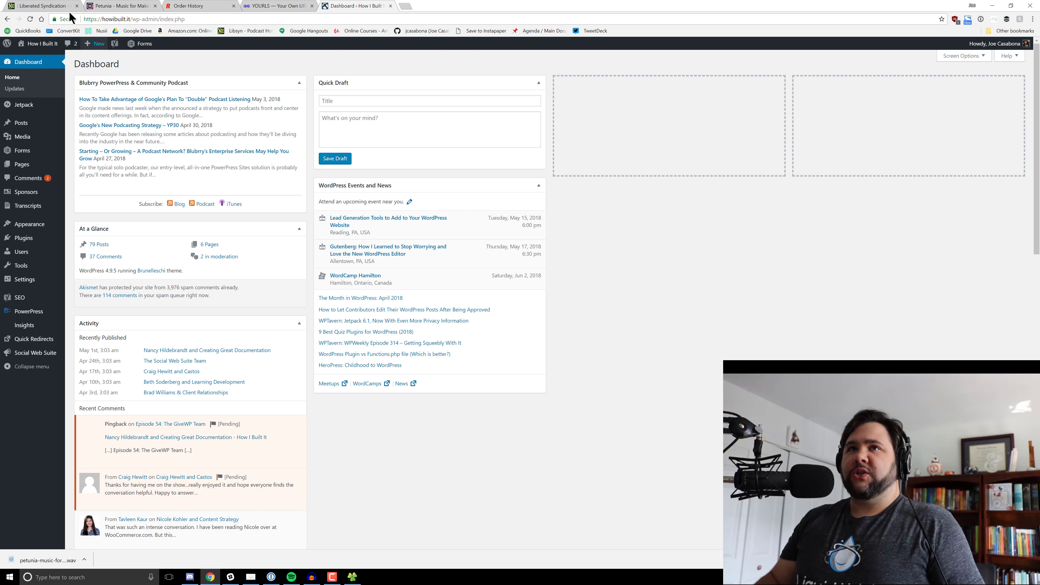
{"action": "left_click", "coordinate": [49, 5]}
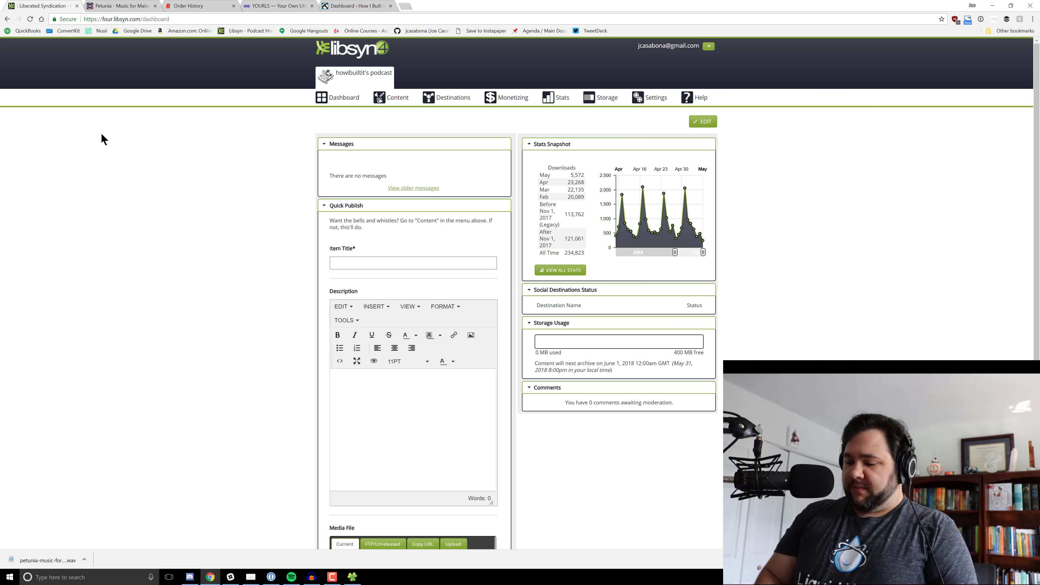
- Zoom the Libsyn dashboard to 150%, then switch to the Petunia - Music for Makers tab
{"action": "key", "text": "ctrl+plus"}
{"action": "key", "text": "ctrl+plus"}
{"action": "key", "text": "ctrl+plus"}
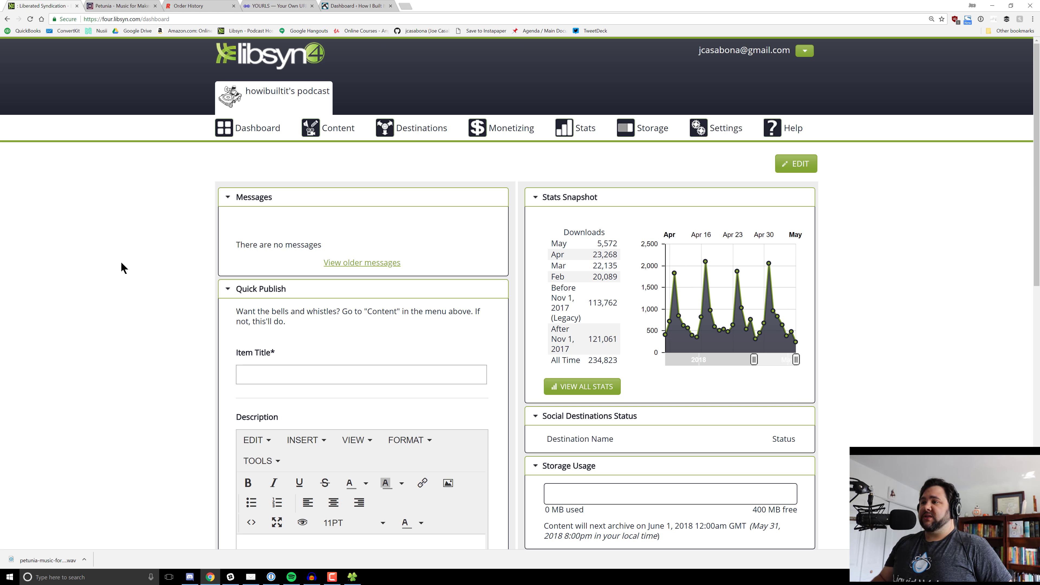
{"action": "mouse_move", "coordinate": [321, 139]}
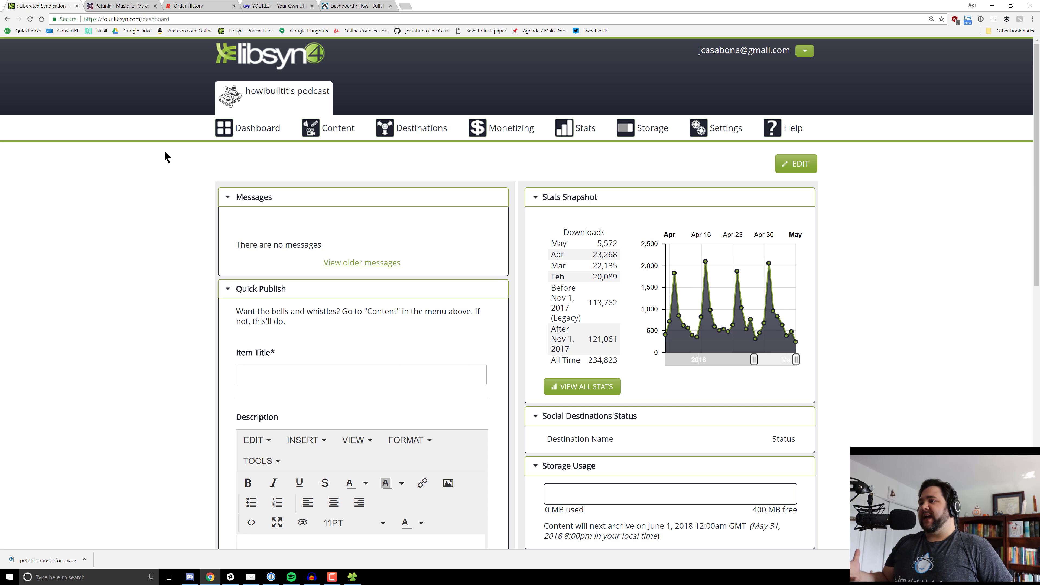
{"action": "left_click", "coordinate": [134, 6]}
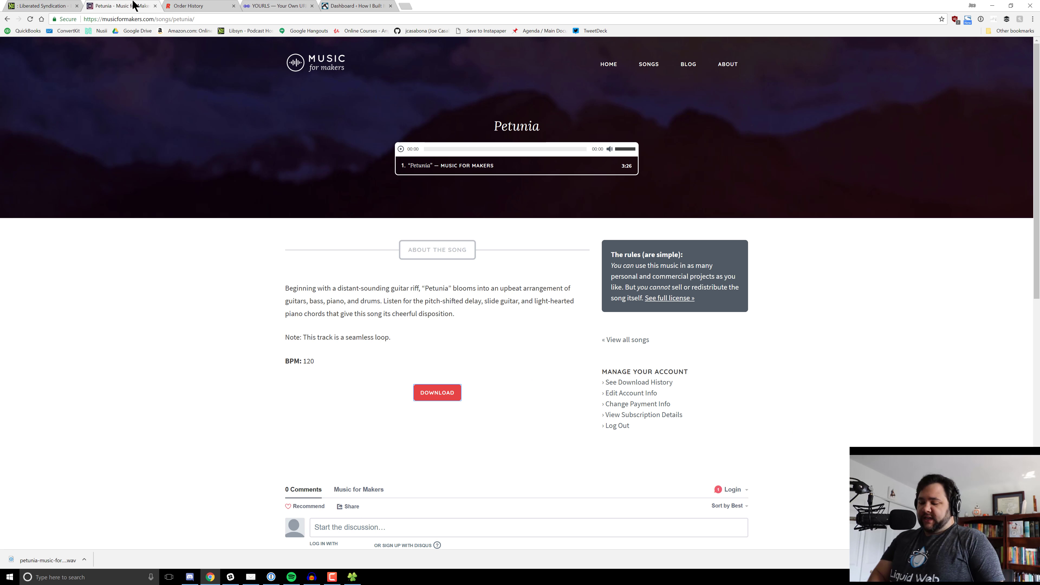
- Zoom the Petunia song page to 125%, then switch to Rev's Order History tab
{"action": "key", "text": "ctrl+plus"}
{"action": "key", "text": "ctrl+plus"}
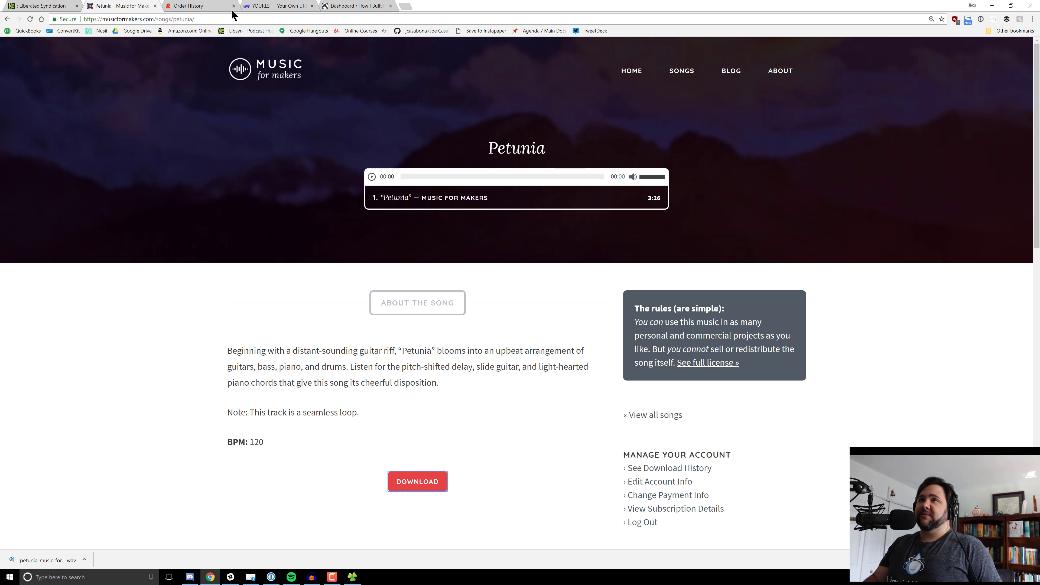
{"action": "left_click", "coordinate": [202, 6]}
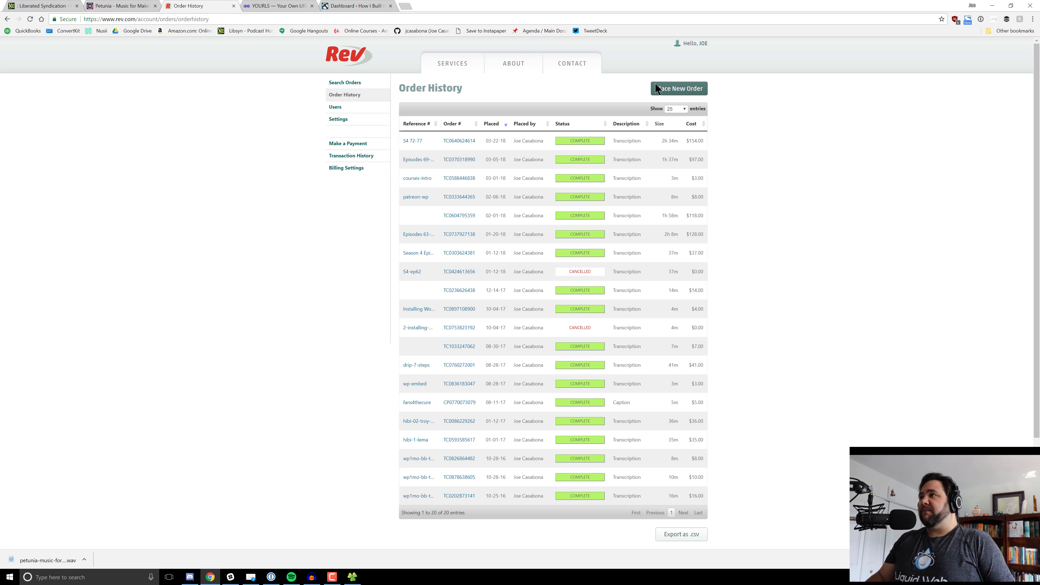
- Place a new Rev transcription order uploading three episode files from Dropbox > Joe
{"action": "left_click", "coordinate": [671, 89]}
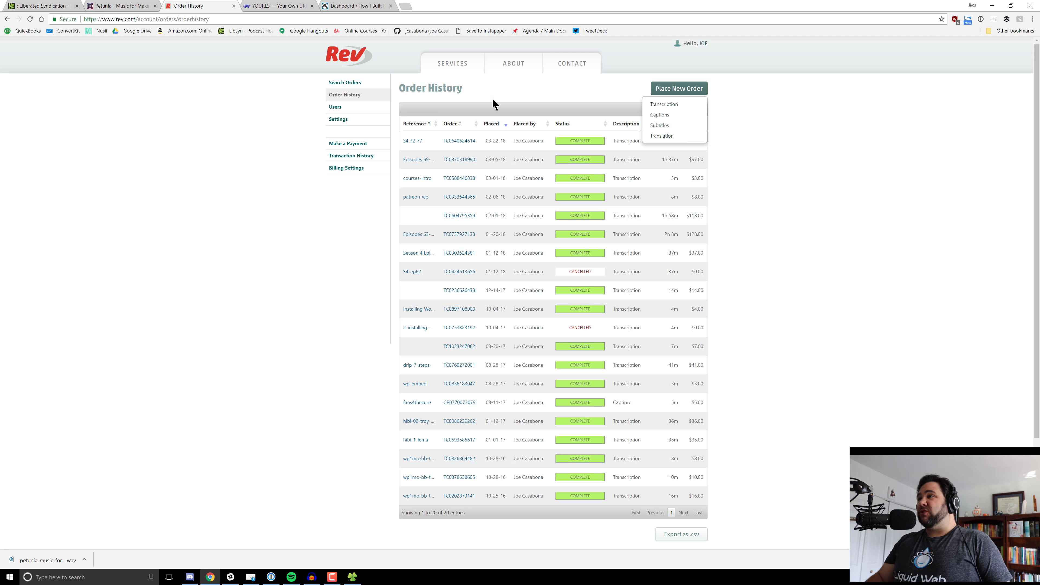
{"action": "left_click", "coordinate": [671, 103]}
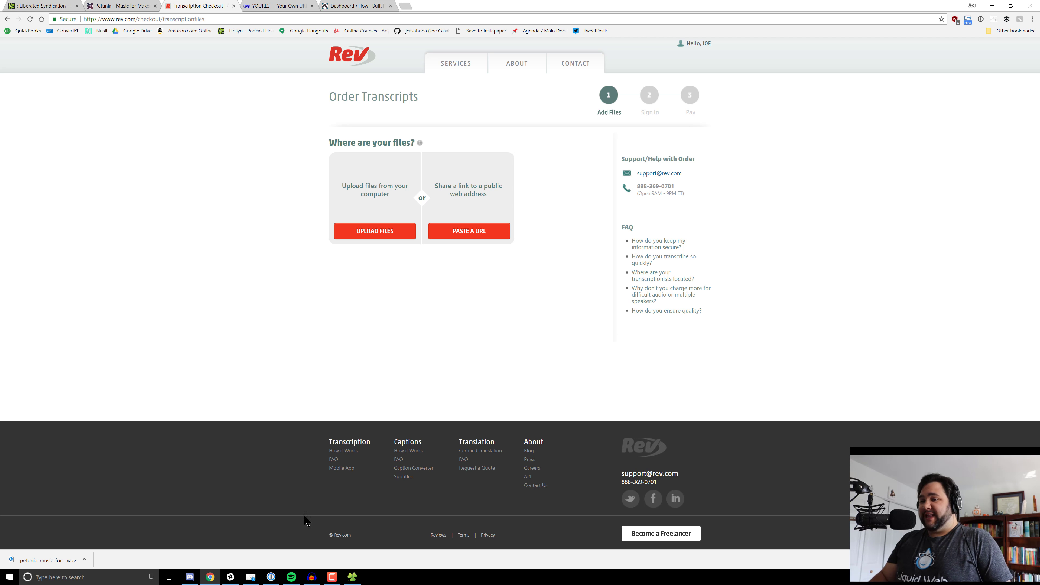
{"action": "left_click", "coordinate": [362, 235]}
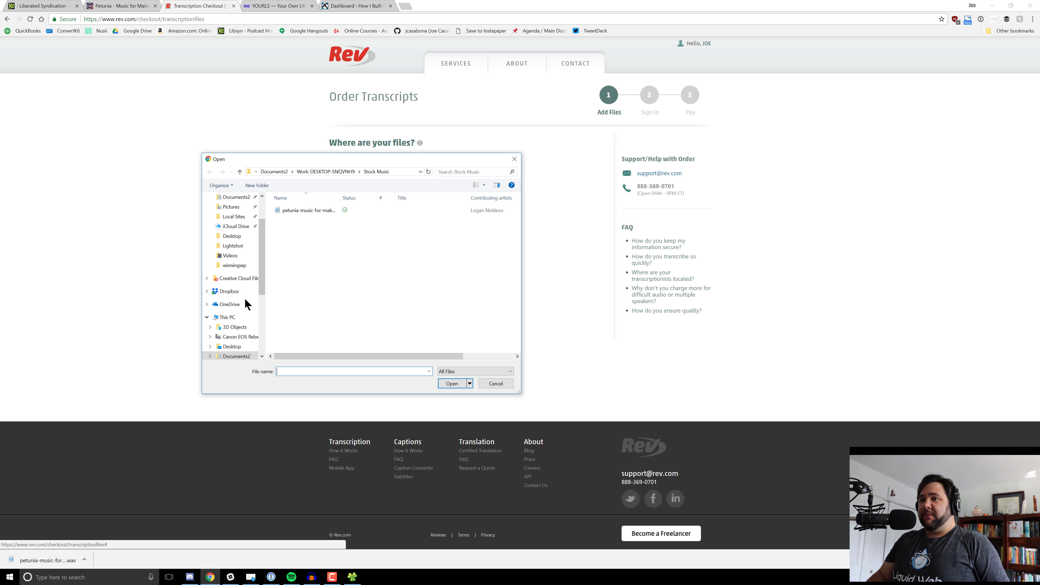
{"action": "left_click", "coordinate": [236, 292]}
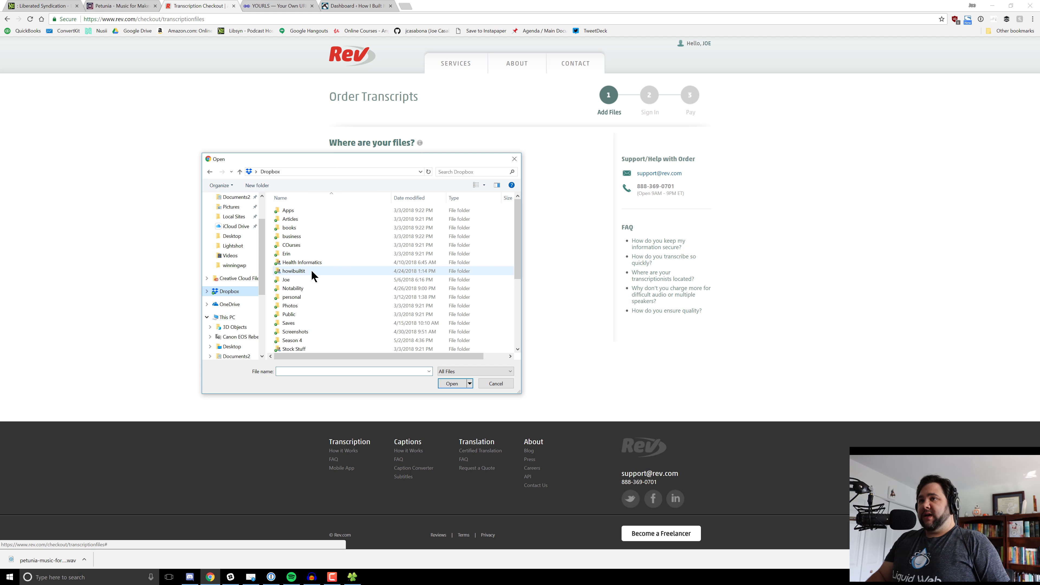
{"action": "double_click", "coordinate": [286, 280]}
{"action": "left_click", "coordinate": [320, 211]}
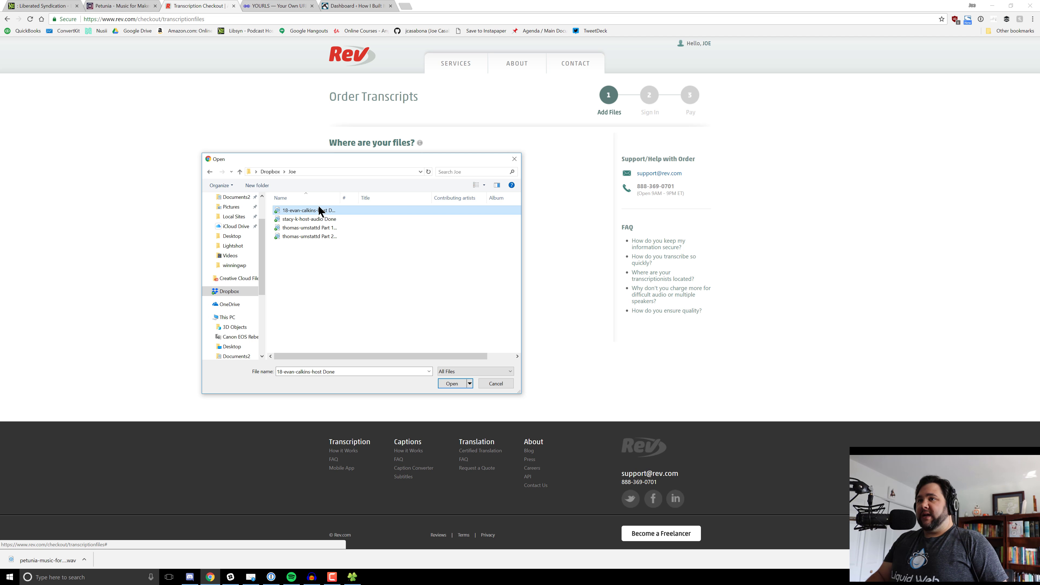
{"action": "left_click", "coordinate": [327, 221], "text": "ctrl"}
{"action": "left_click", "coordinate": [326, 228], "text": "ctrl"}
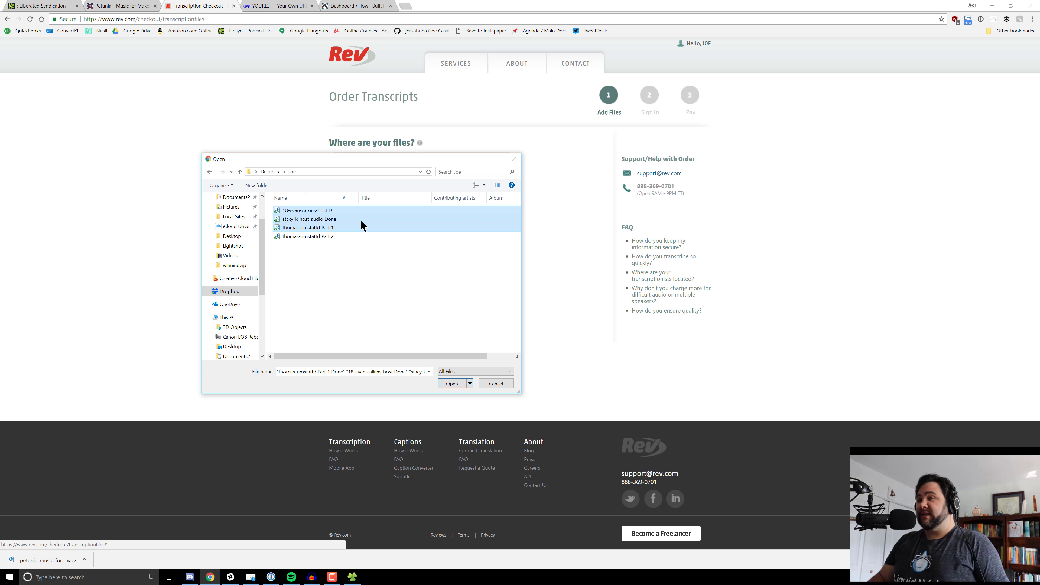
{"action": "left_click", "coordinate": [451, 385]}
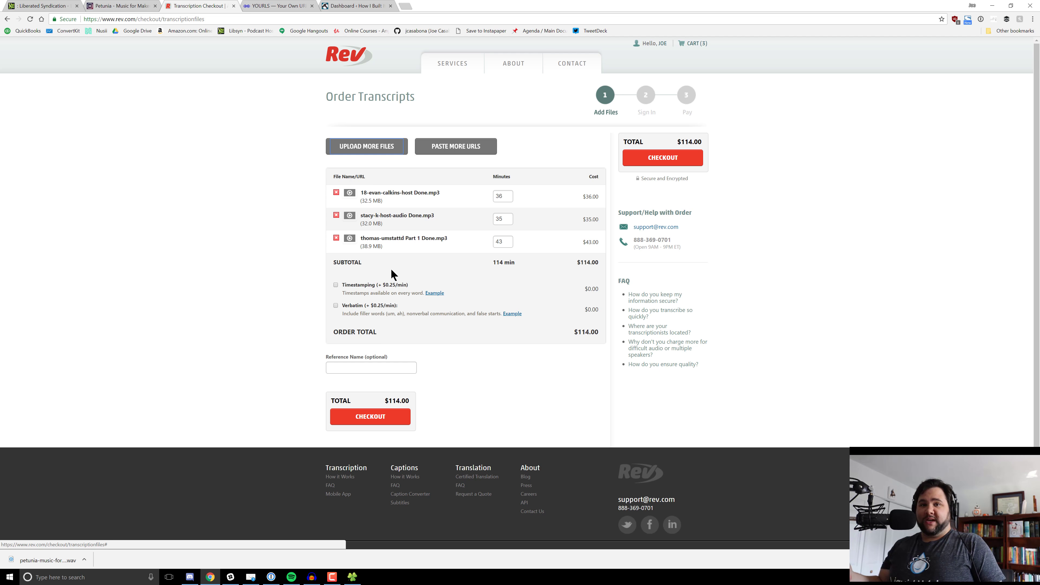
- Name the order 'Last', check out with the saved Rev login, and place the $114.00 order
{"action": "left_click", "coordinate": [385, 368]}
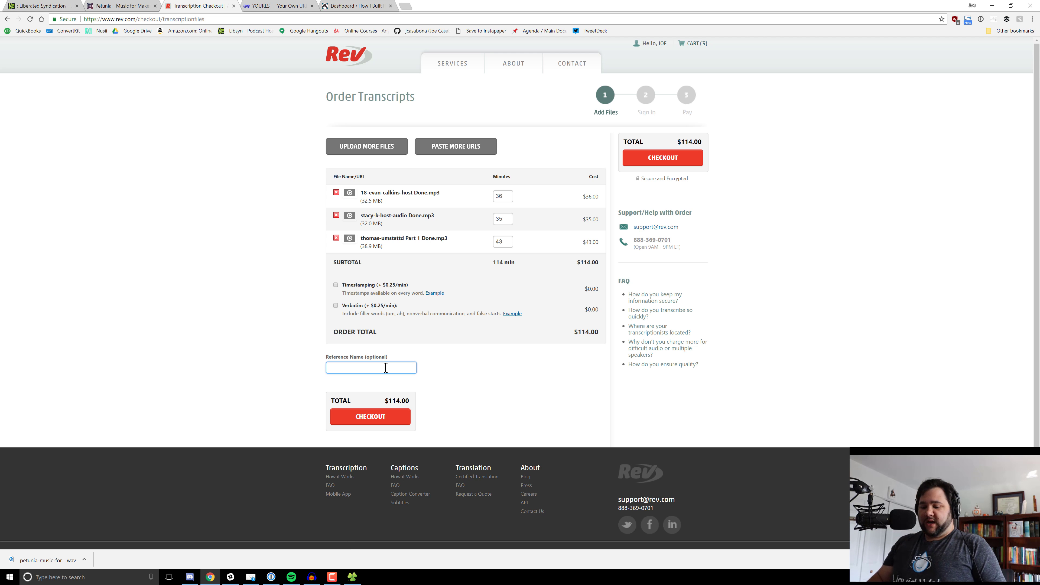
{"action": "type", "text": "Last-4"}
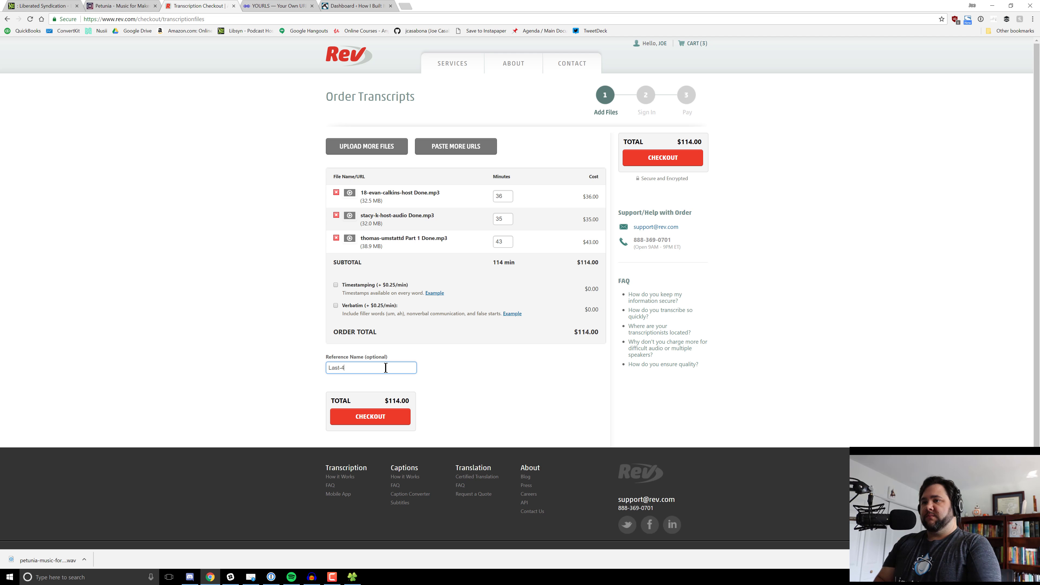
{"action": "left_click", "coordinate": [366, 422]}
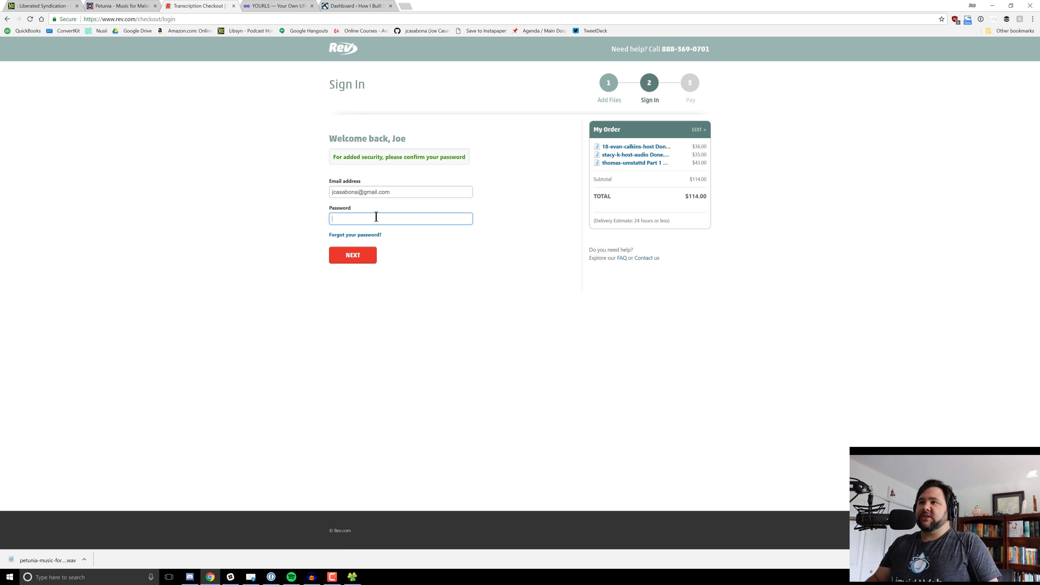
{"action": "right_click", "coordinate": [376, 216]}
{"action": "left_click", "coordinate": [413, 313]}
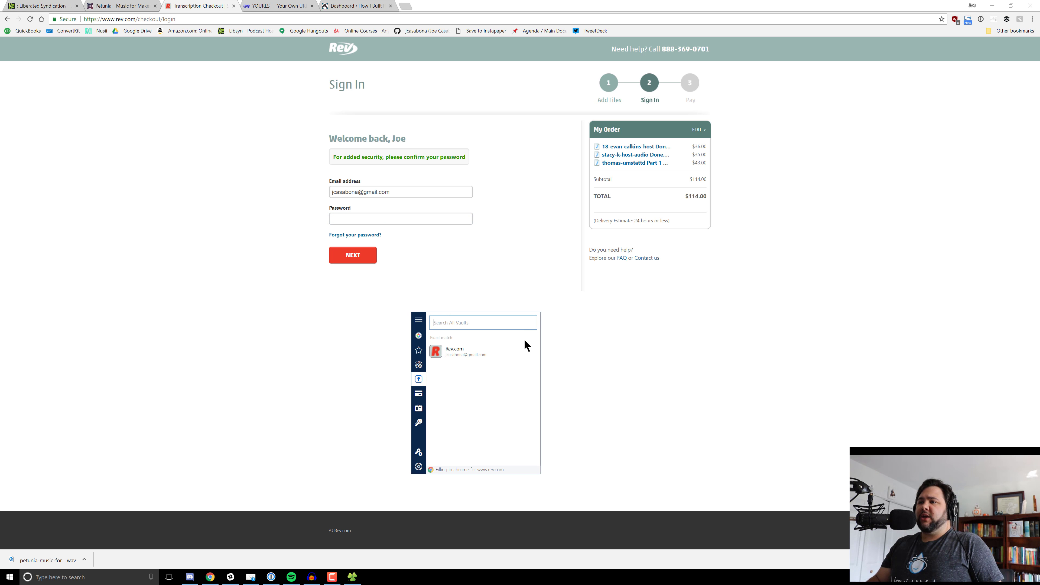
{"action": "left_click", "coordinate": [507, 339]}
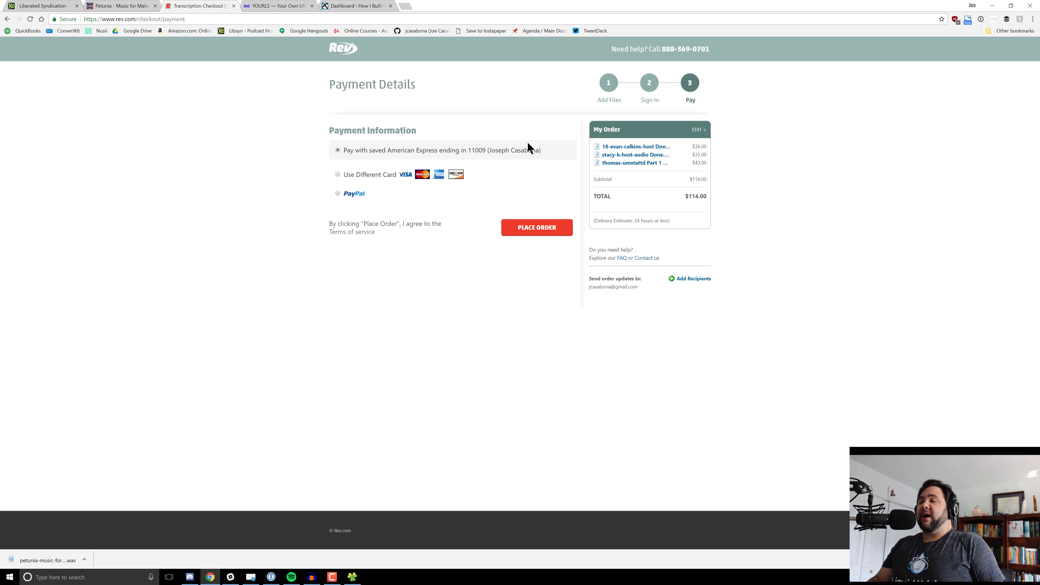
{"action": "left_click", "coordinate": [533, 229]}
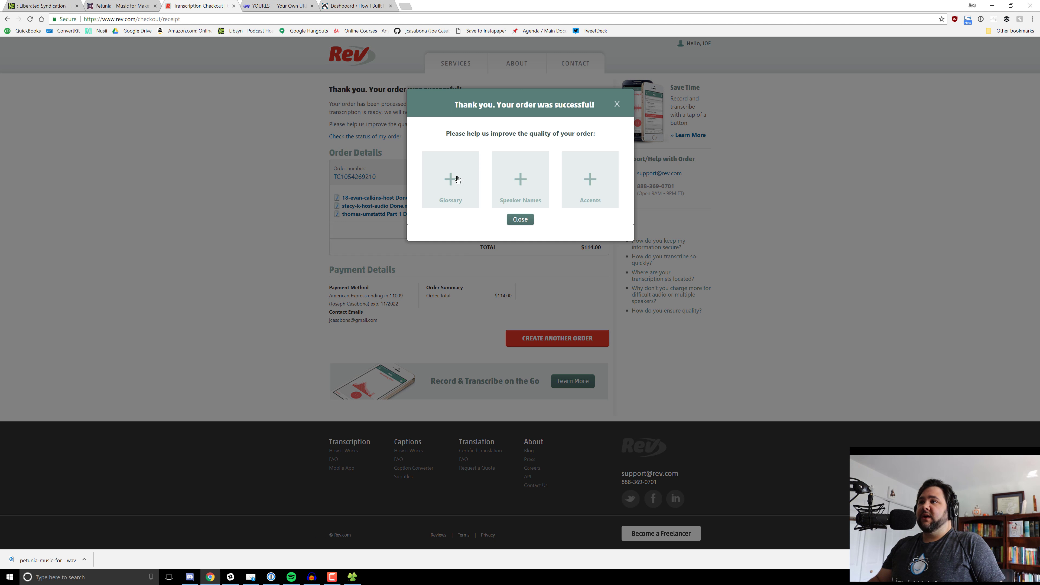
- Add the guest's full name and his site terms to the first file's glossary
{"action": "left_click", "coordinate": [450, 180]}
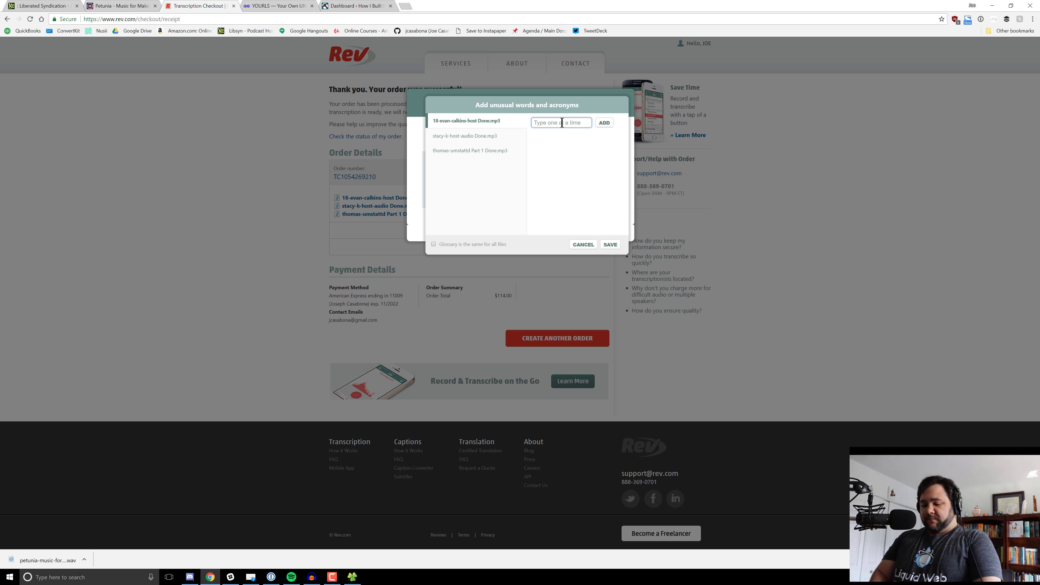
{"action": "type", "text": "Evan "}
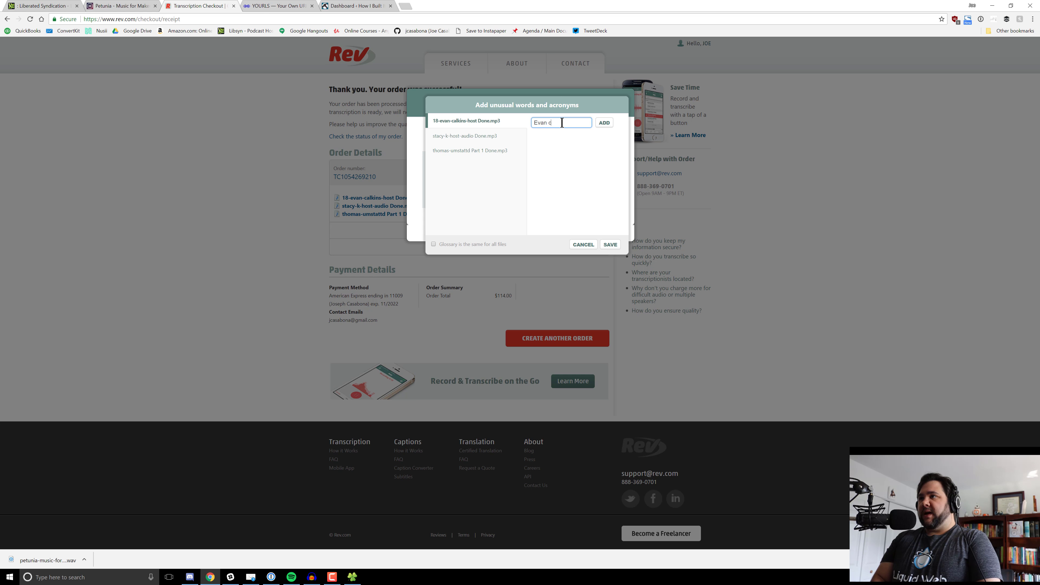
{"action": "type", "text": "Calkins"}
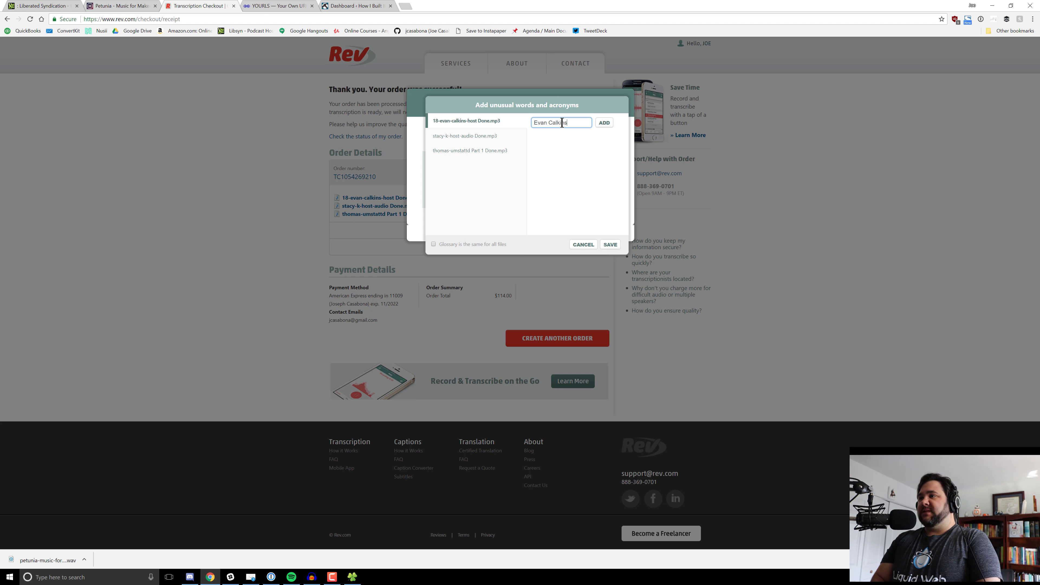
{"action": "left_click", "coordinate": [601, 123]}
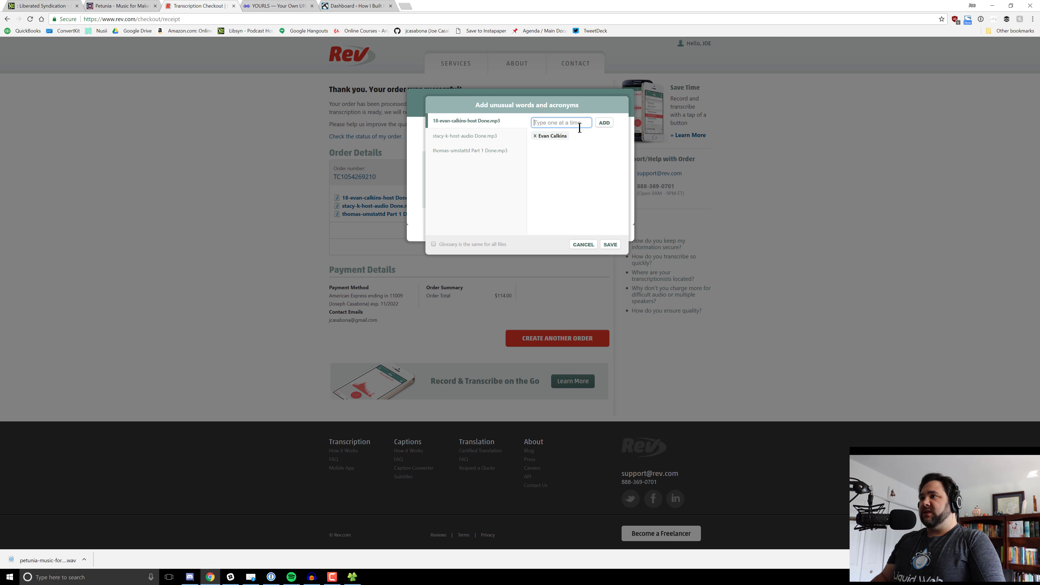
{"action": "type", "text": "hoban"}
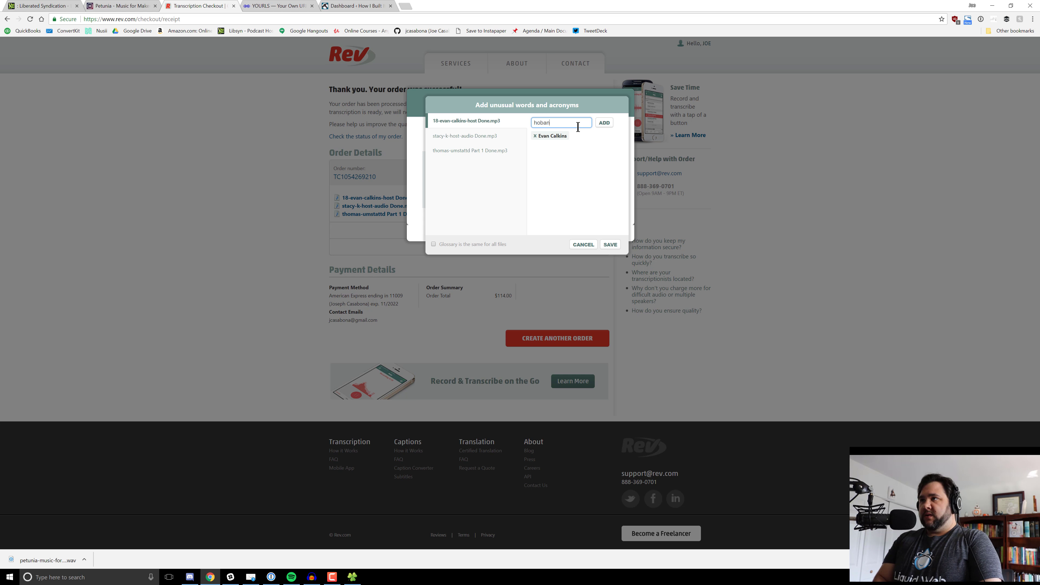
{"action": "key", "text": "Return"}
{"action": "type", "text": "hobanpress"}
{"action": "key", "text": "Return"}
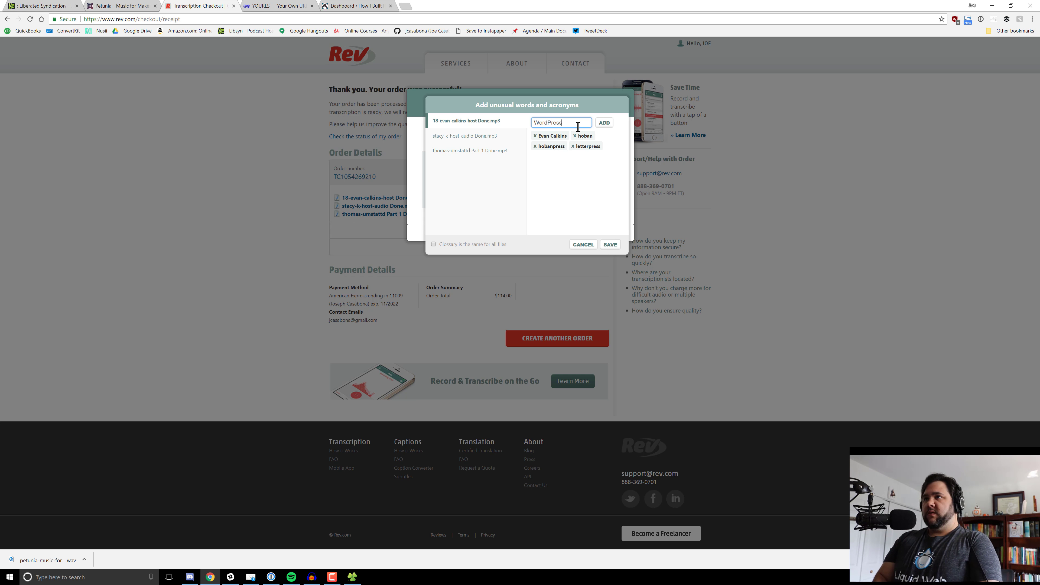
- Add a guest surname, Sass and CSS to the second file's glossary, then save
{"action": "left_click", "coordinate": [523, 133]}
{"action": "type", "text": "Kvernmo"}
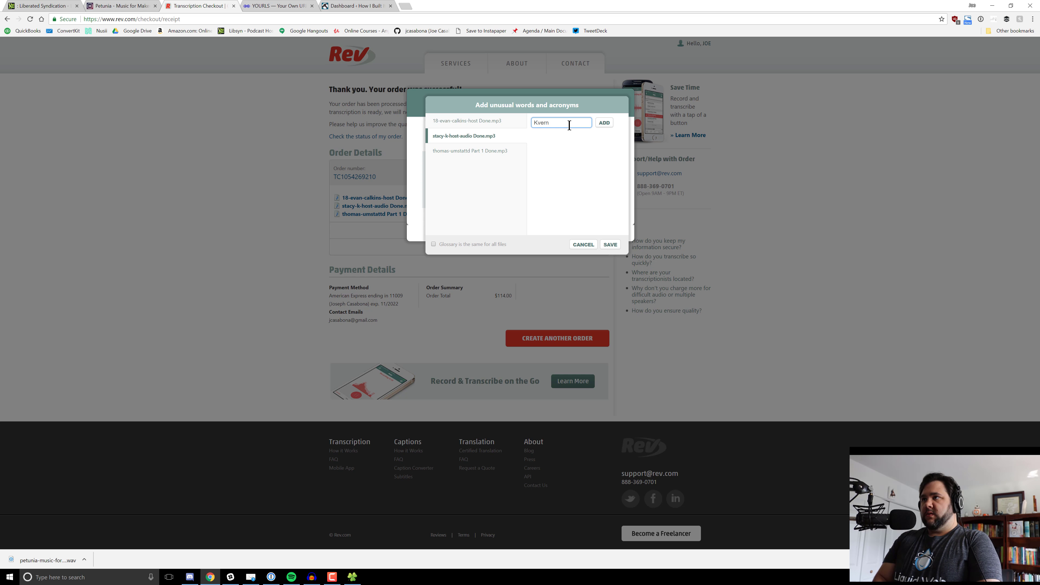
{"action": "key", "text": "Return"}
{"action": "type", "text": "Sass"}
{"action": "key", "text": "Return"}
{"action": "type", "text": "CSS"}
{"action": "key", "text": "Return"}
{"action": "left_click", "coordinate": [610, 244]}
- Enter the host and guest as speaker names for the first file
{"action": "left_click", "coordinate": [534, 167]}
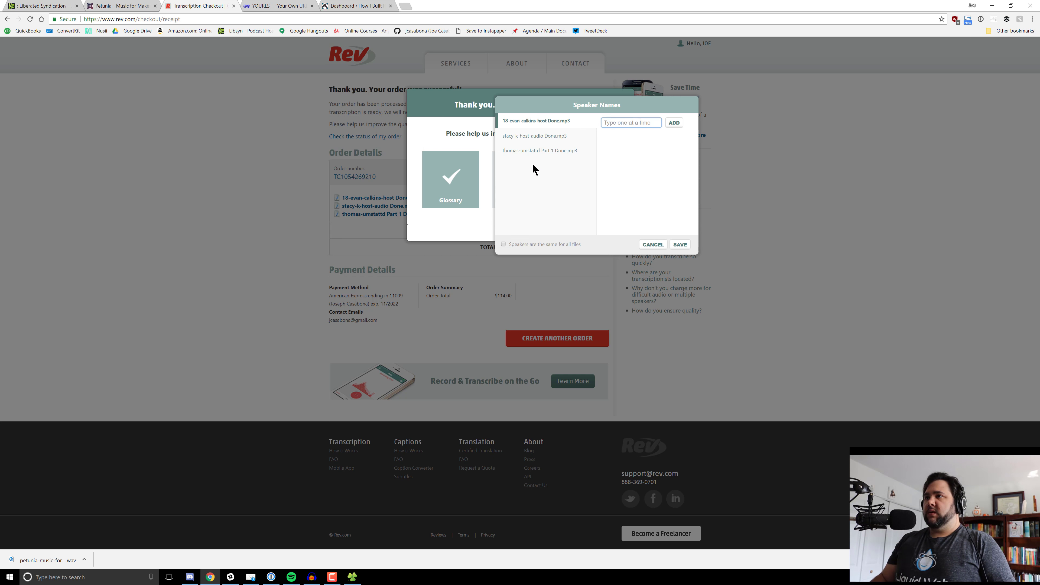
{"action": "left_click", "coordinate": [620, 122]}
{"action": "type", "text": "Joe"}
{"action": "key", "text": "Return"}
{"action": "type", "text": "Evan"}
{"action": "key", "text": "Return"}
{"action": "left_click", "coordinate": [532, 136]}
- Enter speaker names for the second and third files, save, and close the improvement prompt
{"action": "left_click", "coordinate": [623, 121]}
{"action": "type", "text": "Joe"}
{"action": "key", "text": "Return"}
{"action": "type", "text": "Stacy"}
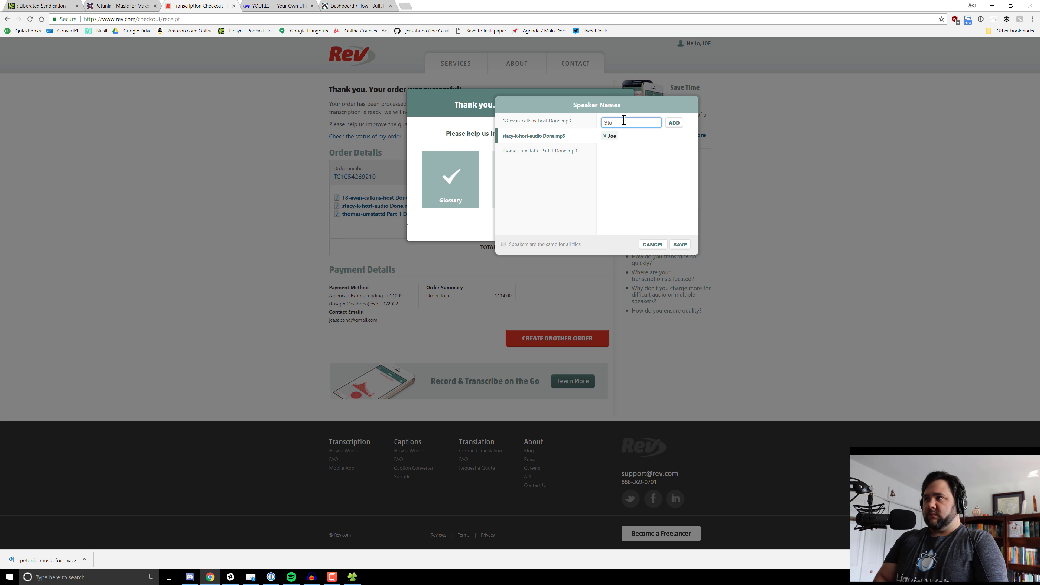
{"action": "key", "text": "Return"}
{"action": "left_click", "coordinate": [525, 149]}
{"action": "key", "text": "Return"}
{"action": "type", "text": "Thomas"}
{"action": "key", "text": "Return"}
{"action": "left_click", "coordinate": [680, 244]}
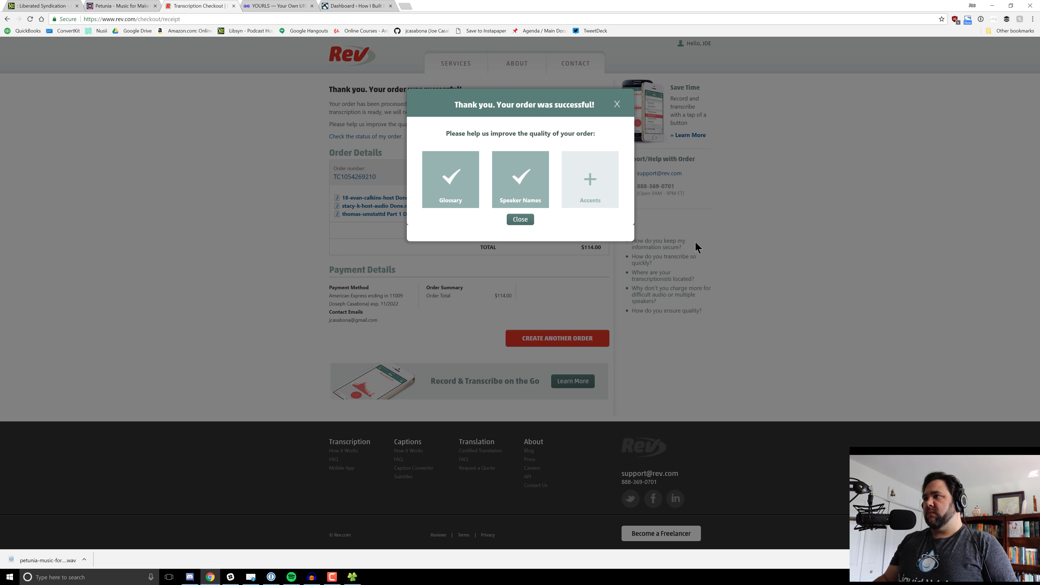
{"action": "left_click", "coordinate": [717, 232]}
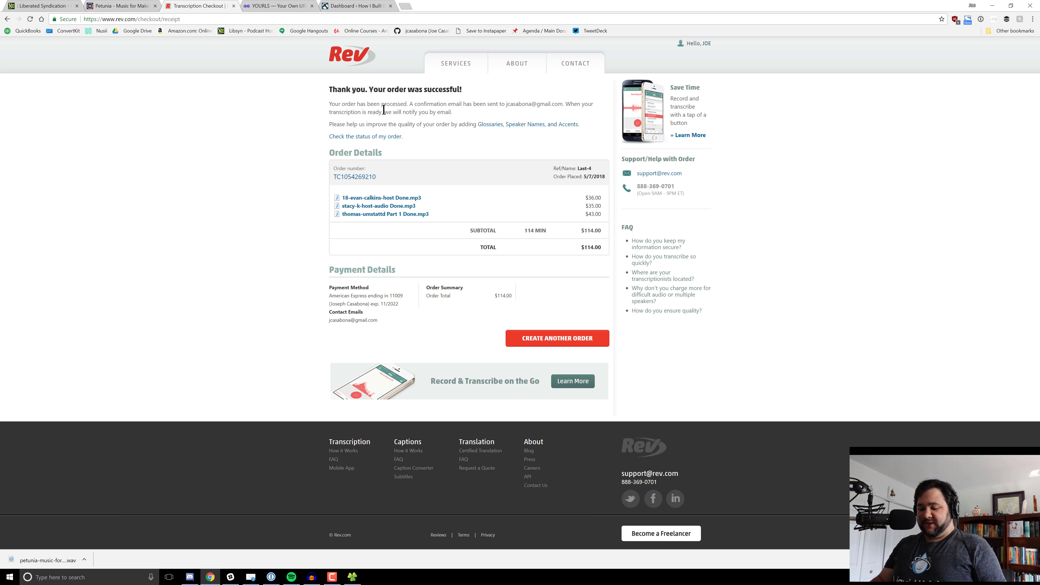
{"action": "key", "text": "super"}
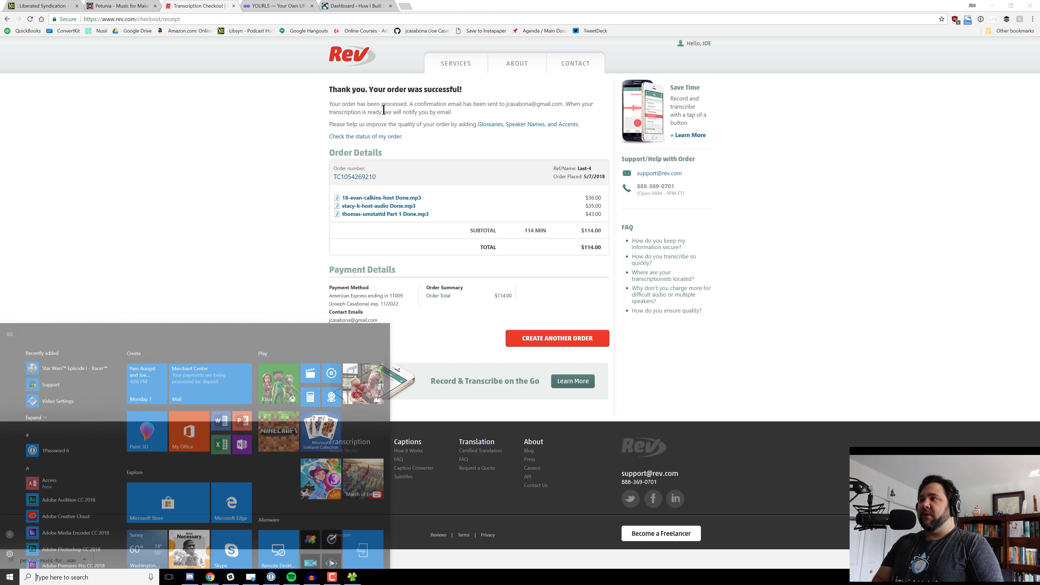
{"action": "key", "text": "super"}
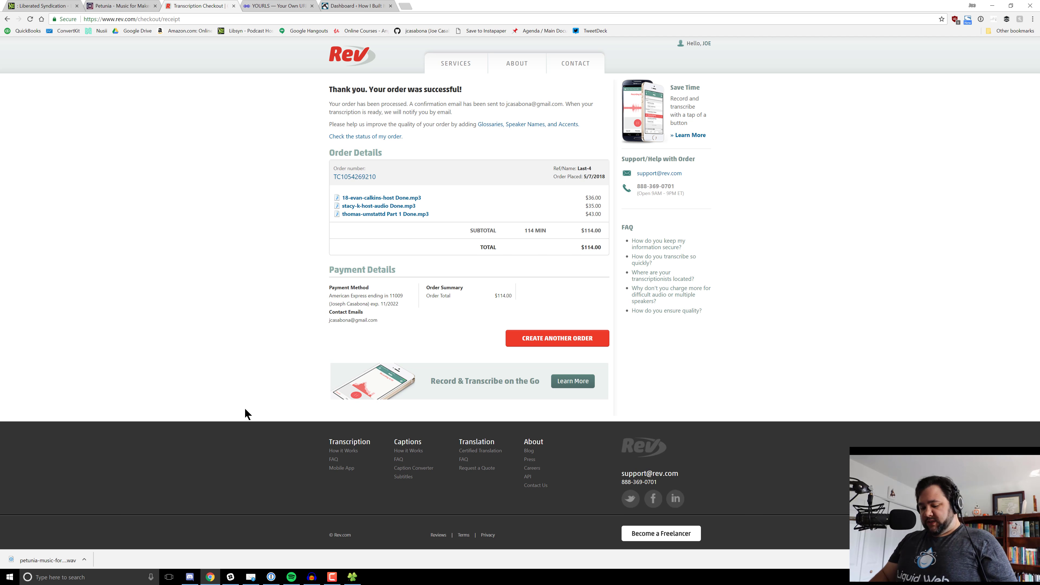
- Launch Visual Studio Code via 'vs' and type 'Hey everybody.' in a new file at larger zoom
{"action": "key", "text": "super"}
{"action": "type", "text": "vs"}
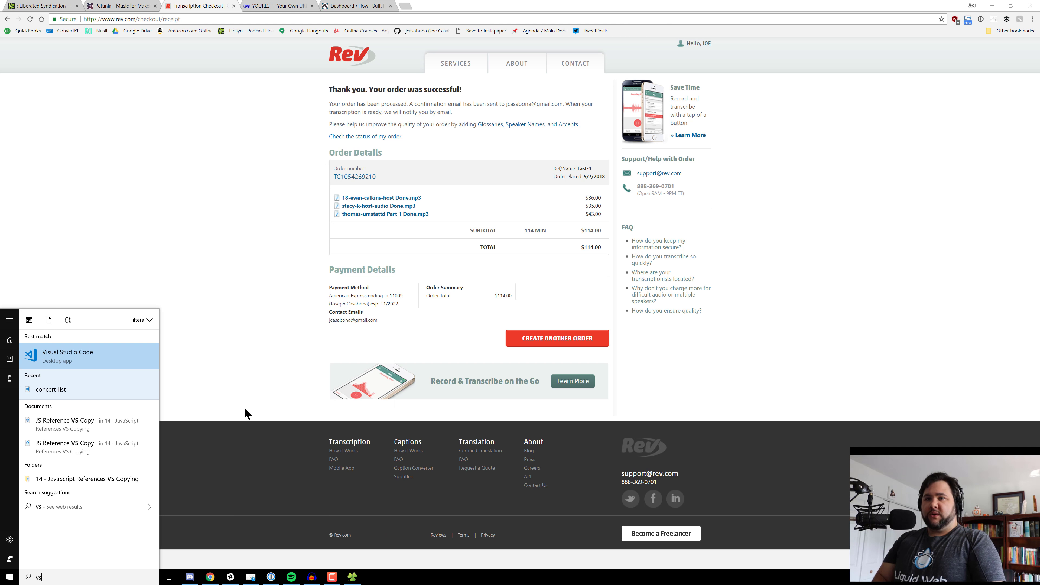
{"action": "key", "text": "Return"}
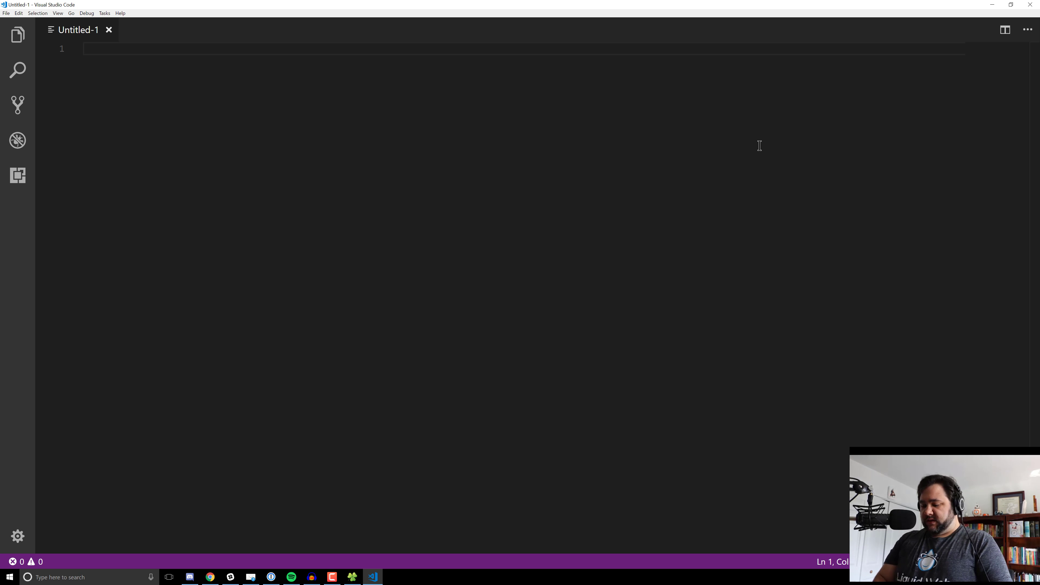
{"action": "key", "text": "ctrl+equal"}
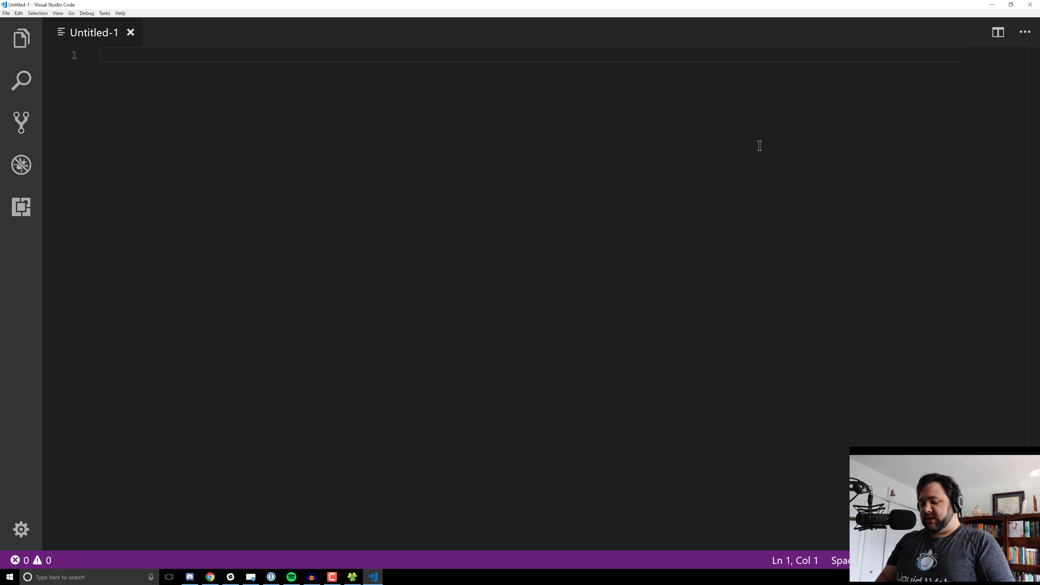
{"action": "type", "text": "Hey ev"}
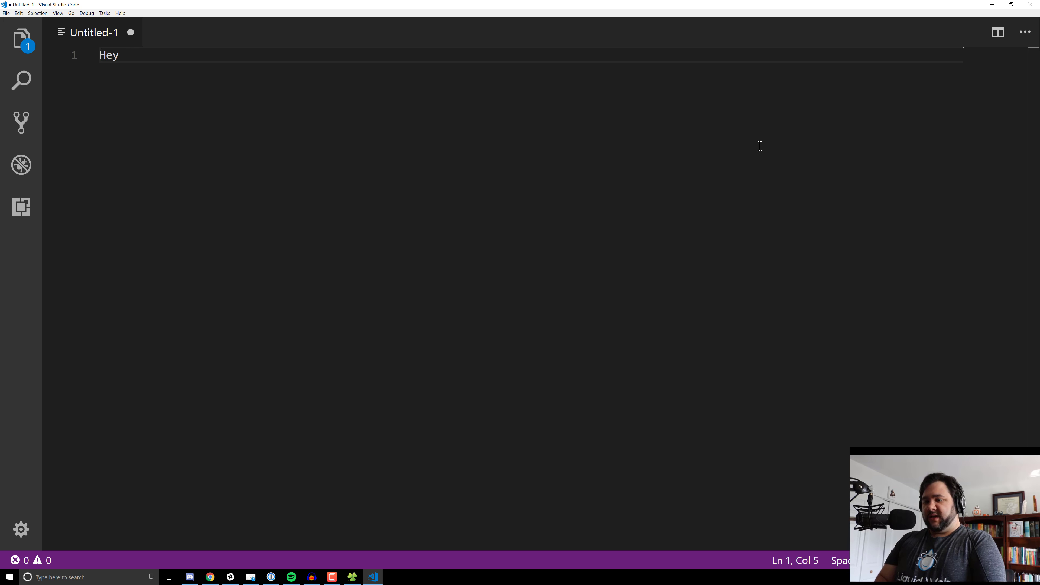
{"action": "type", "text": "erybody"}
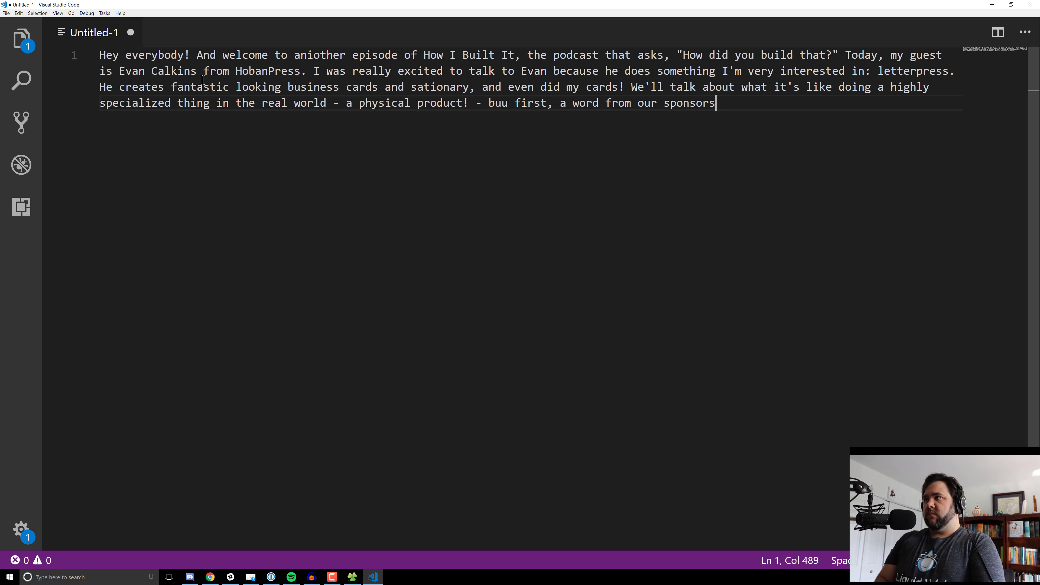
{"action": "type", "text": "."}
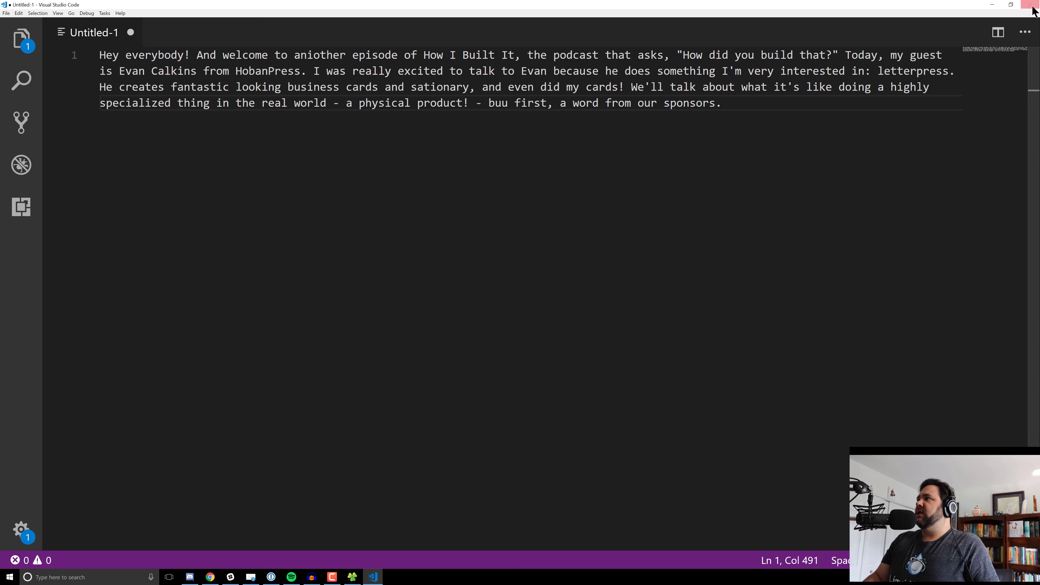
- Restore the editor to a smaller window, move it right, and switch to Audacity
{"action": "left_click", "coordinate": [1012, 6]}
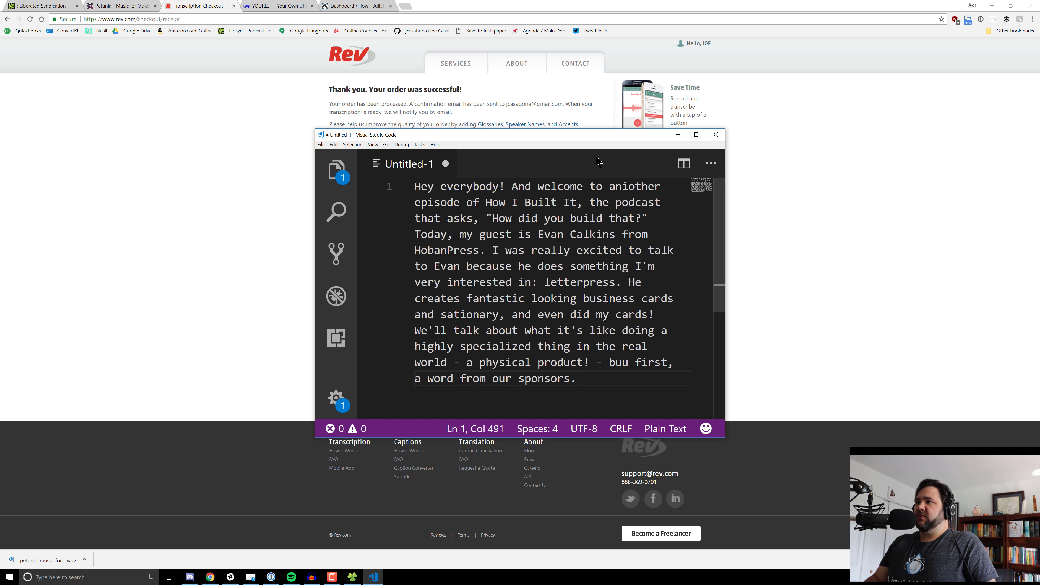
{"action": "left_click_drag", "start_coordinate": [583, 97], "coordinate": [804, 87]}
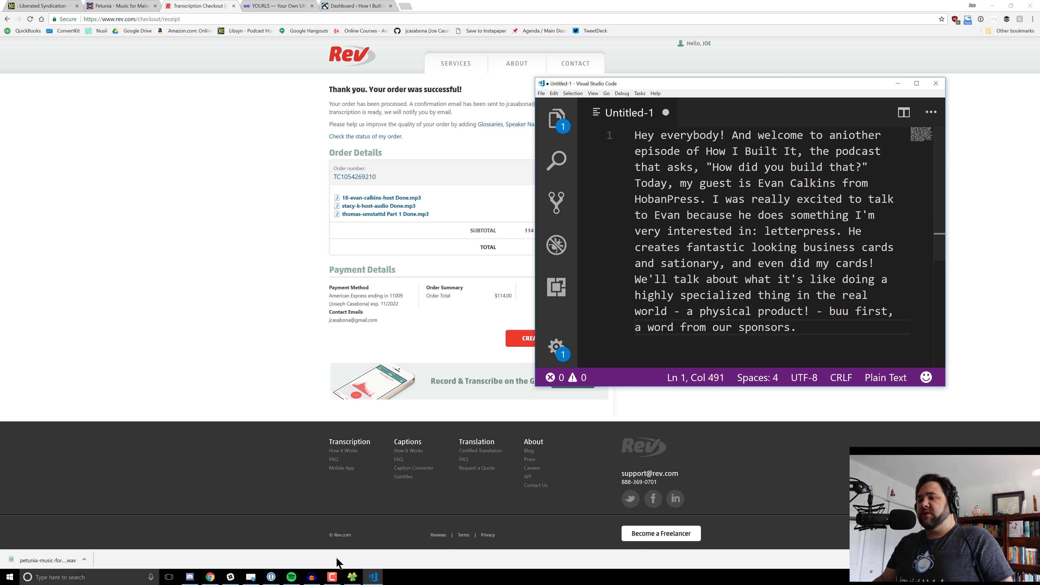
{"action": "left_click", "coordinate": [311, 577]}
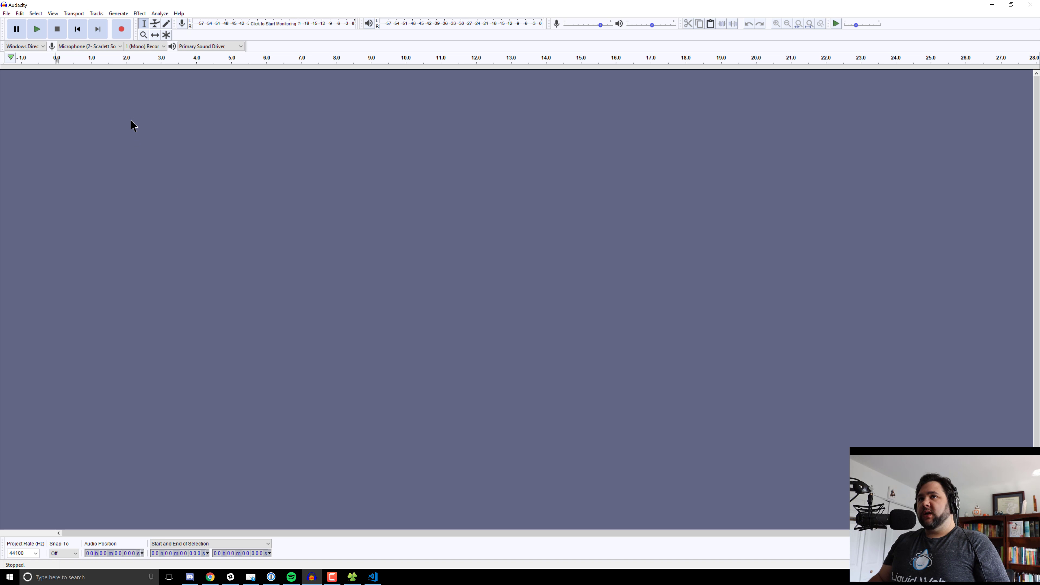
- Import petunia-music-for-makers from the Stock Music folder into Audacity as a track
{"action": "left_click", "coordinate": [353, 577]}
{"action": "left_click_drag", "start_coordinate": [653, 104], "coordinate": [595, 92]}
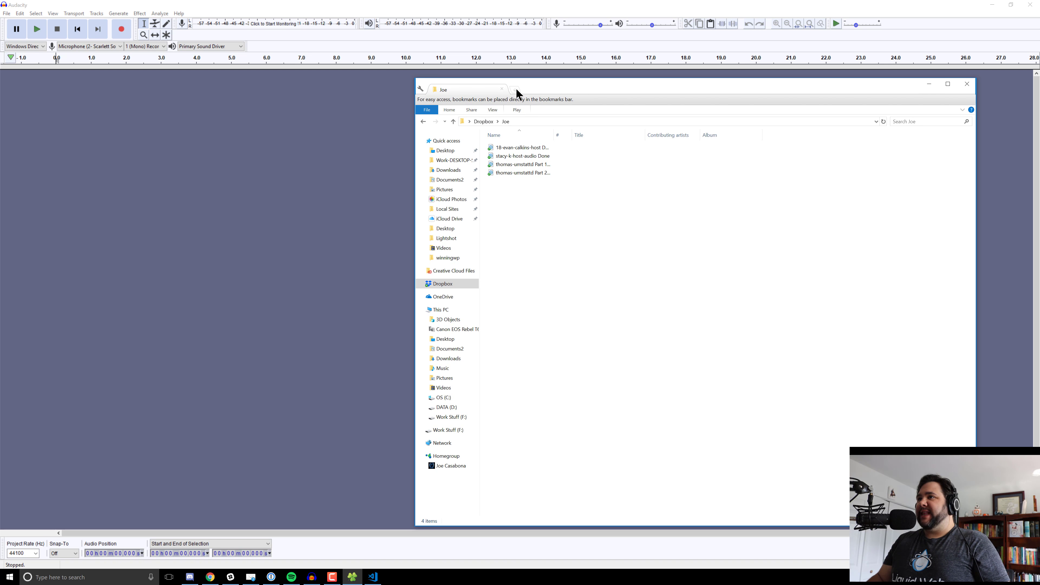
{"action": "left_click", "coordinate": [516, 89]}
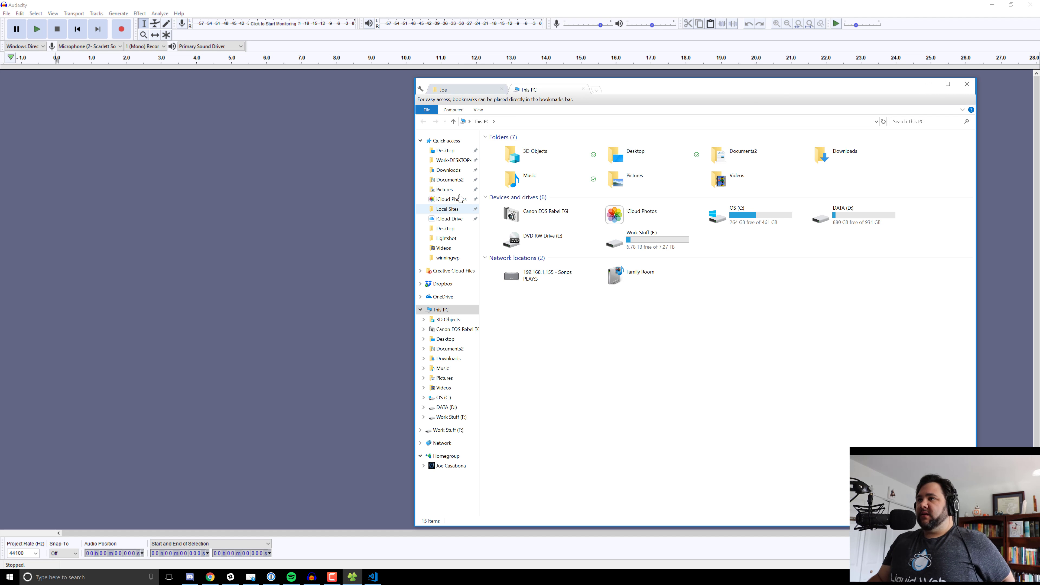
{"action": "left_click", "coordinate": [454, 160]}
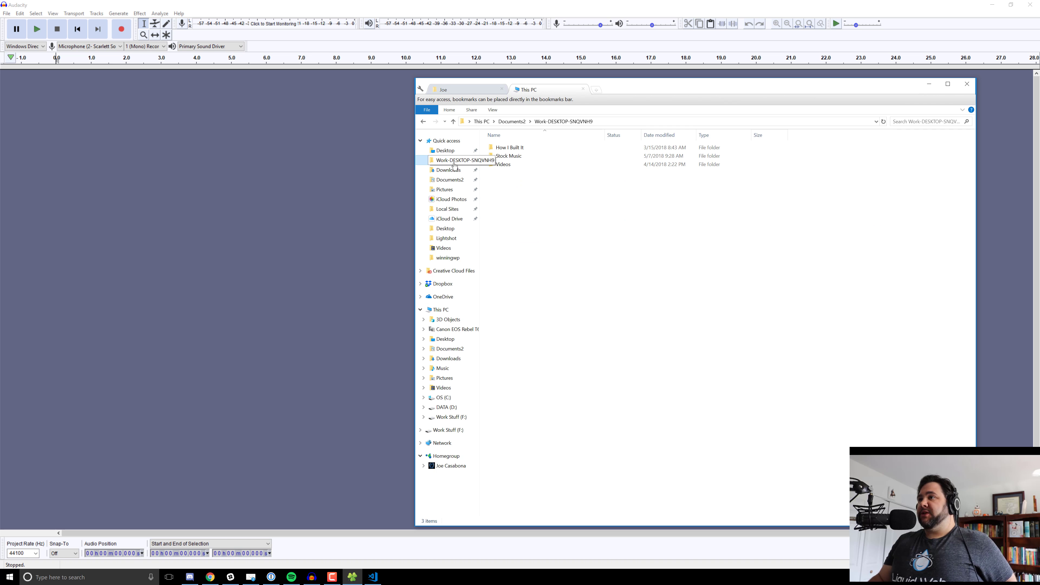
{"action": "double_click", "coordinate": [512, 155]}
{"action": "left_click", "coordinate": [528, 148]}
{"action": "left_click_drag", "start_coordinate": [528, 145], "coordinate": [185, 149]}
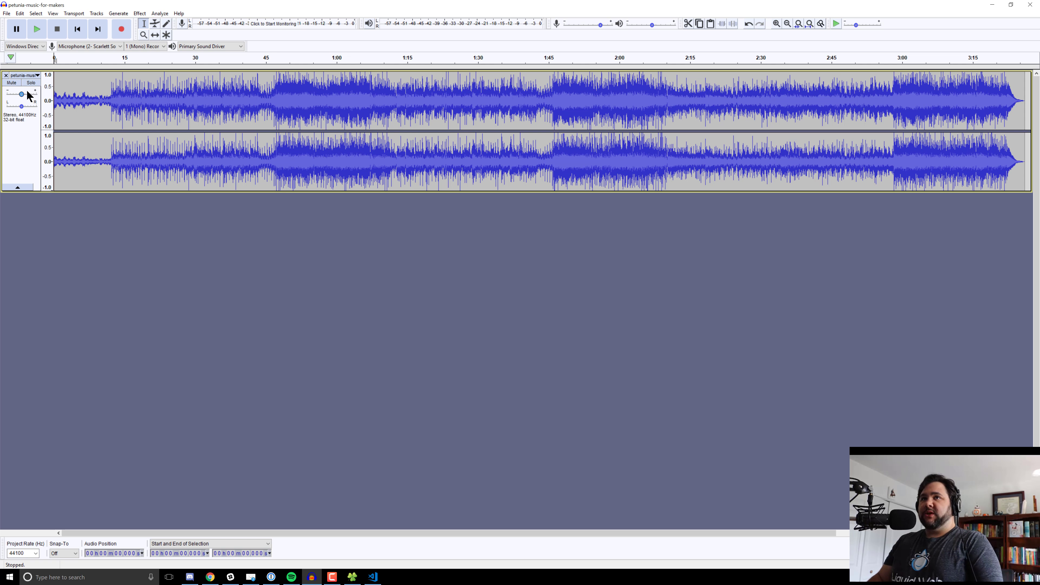
- Play the music track and lower its gain to -15 dB, then stop playback
{"action": "key", "text": "space"}
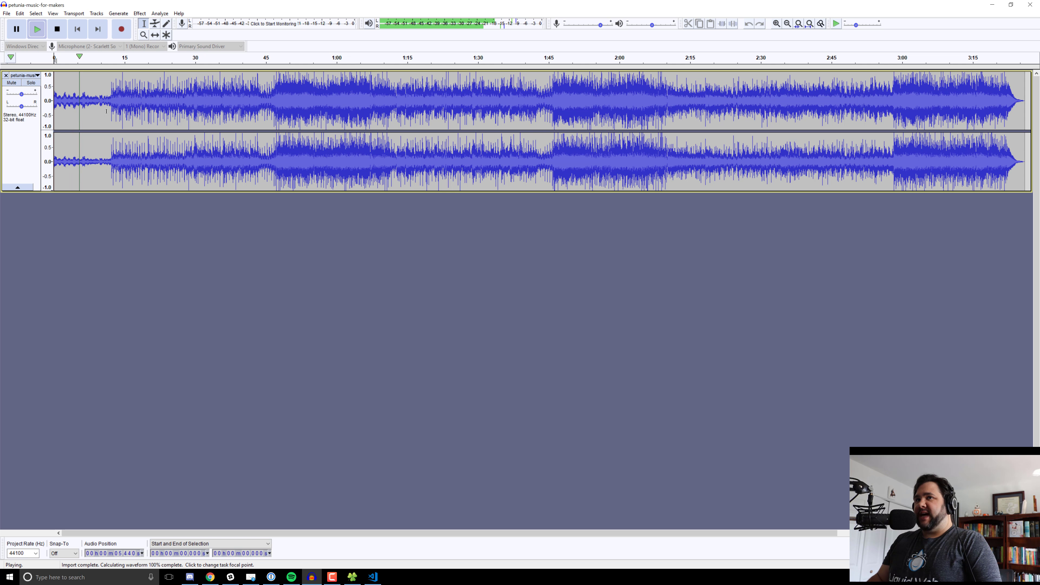
{"action": "mouse_move", "coordinate": [22, 98]}
{"action": "left_click_drag", "start_coordinate": [20, 96], "coordinate": [11, 95]}
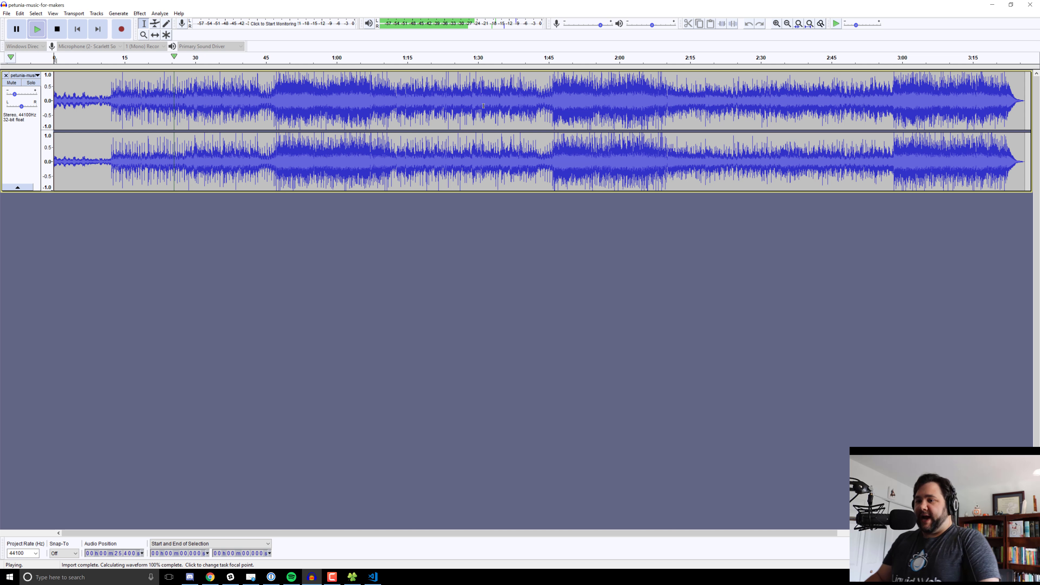
{"action": "key", "text": "space"}
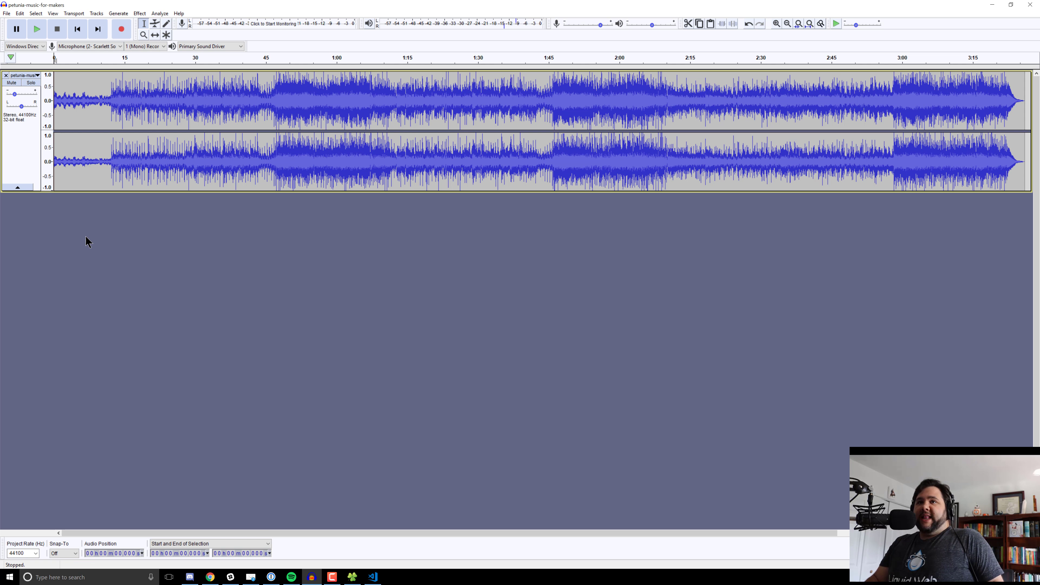
{"action": "key", "text": "alt+t"}
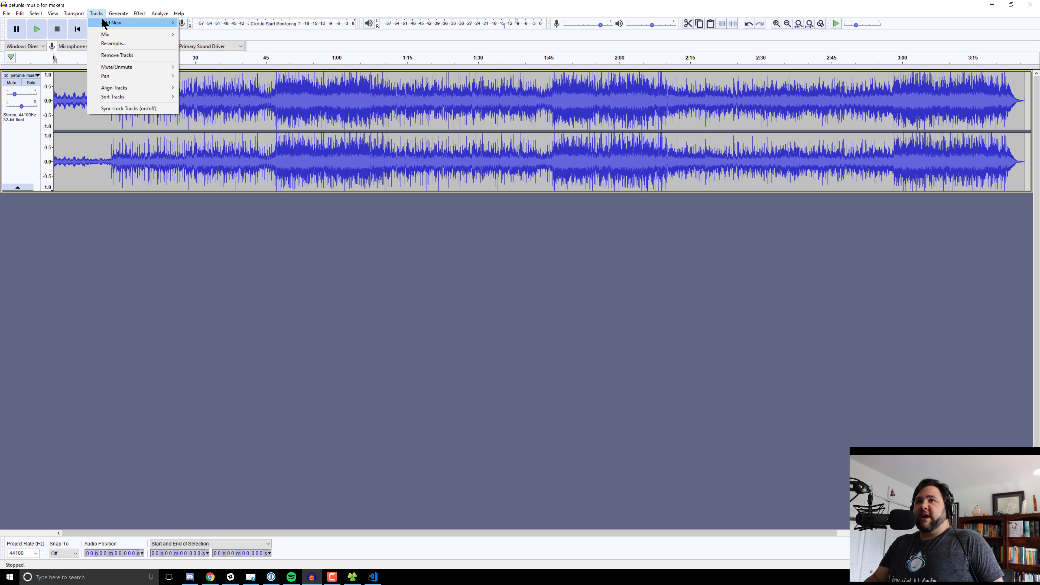
- Add an empty mono audio track beneath the stereo petunia music track
{"action": "mouse_move", "coordinate": [123, 23]}
{"action": "key", "text": "Return"}
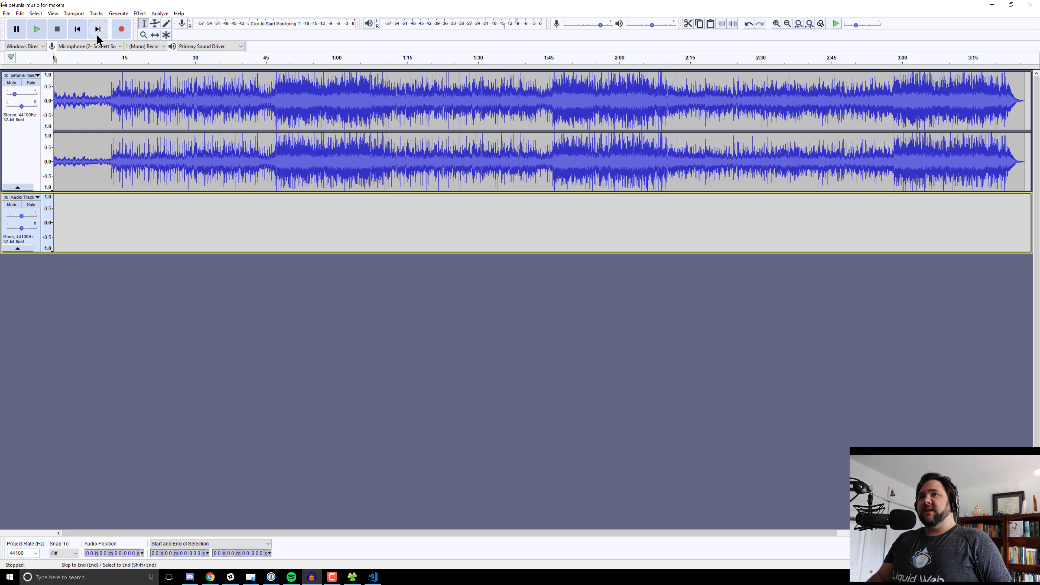
{"action": "left_click", "coordinate": [54, 75]}
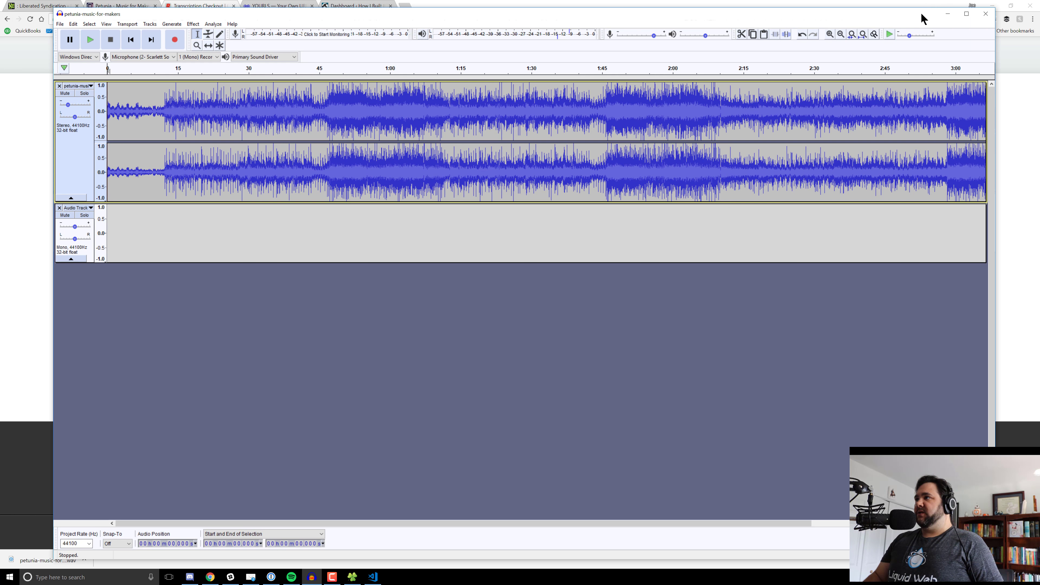
- Shrink Audacity beside the script editor and select the empty Audio Track as the recording target
{"action": "double_click", "coordinate": [926, 5]}
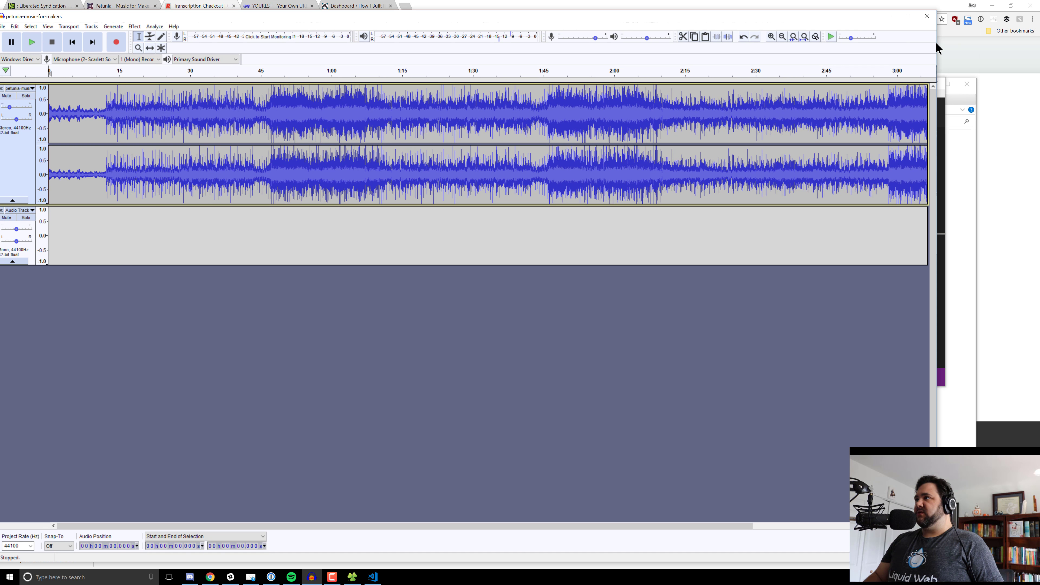
{"action": "left_click_drag", "start_coordinate": [938, 43], "coordinate": [613, 74]}
{"action": "left_click_drag", "start_coordinate": [727, 85], "coordinate": [811, 32]}
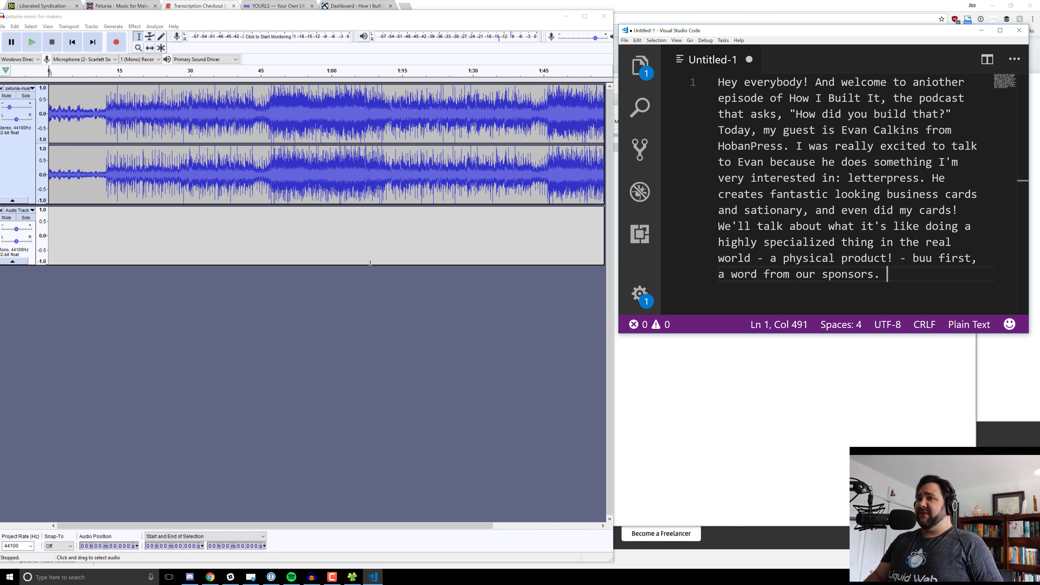
{"action": "left_click", "coordinate": [49, 85]}
{"action": "left_click", "coordinate": [51, 236]}
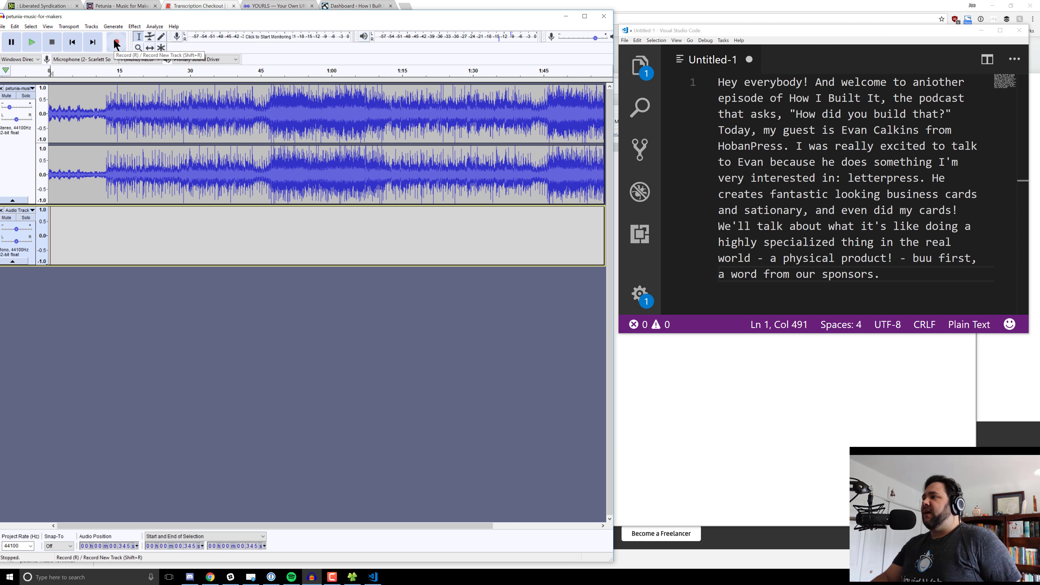
- Record a roughly 35-second voiceover onto the empty track, then maximize Audacity
{"action": "left_click", "coordinate": [116, 42]}
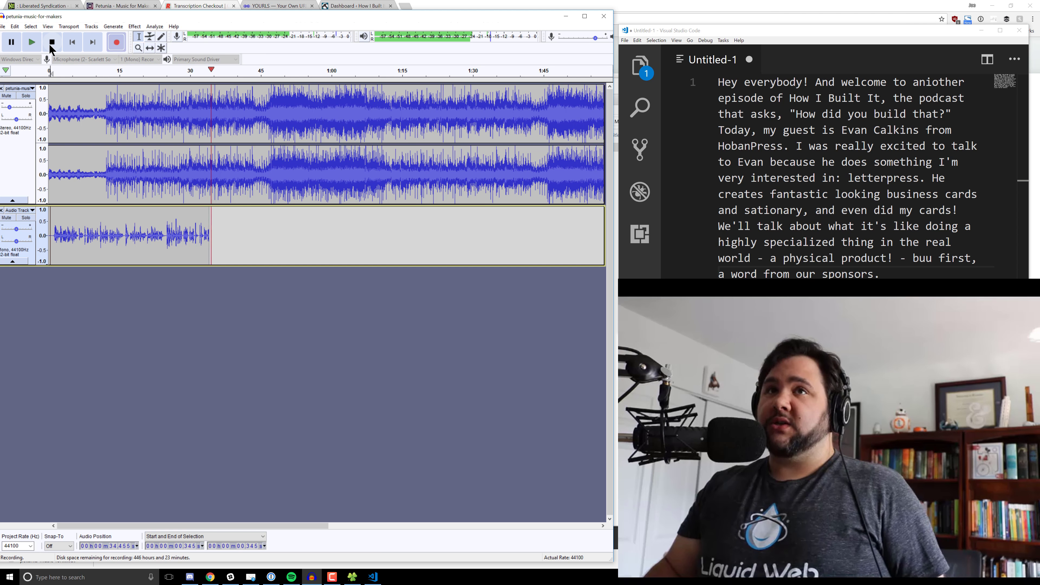
{"action": "key", "text": "space"}
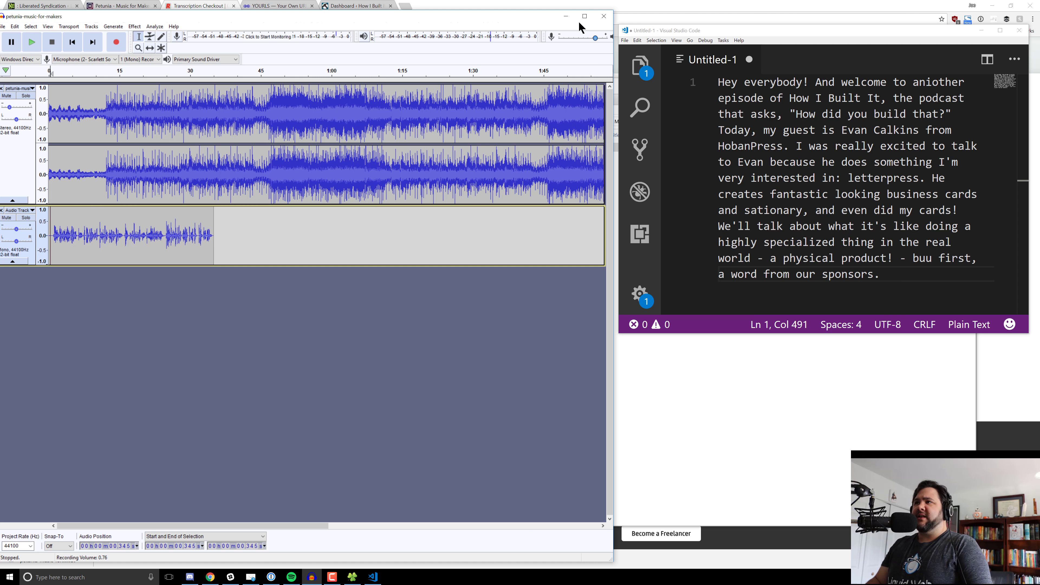
{"action": "double_click", "coordinate": [391, 16]}
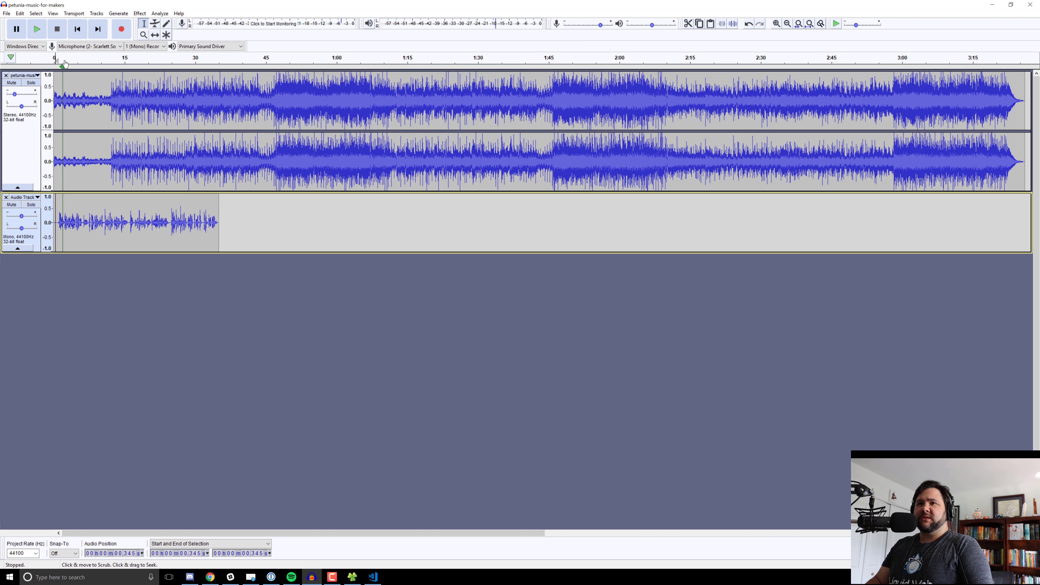
- Play the project and raise the voice track's gain slider while listening
{"action": "left_click", "coordinate": [56, 68]}
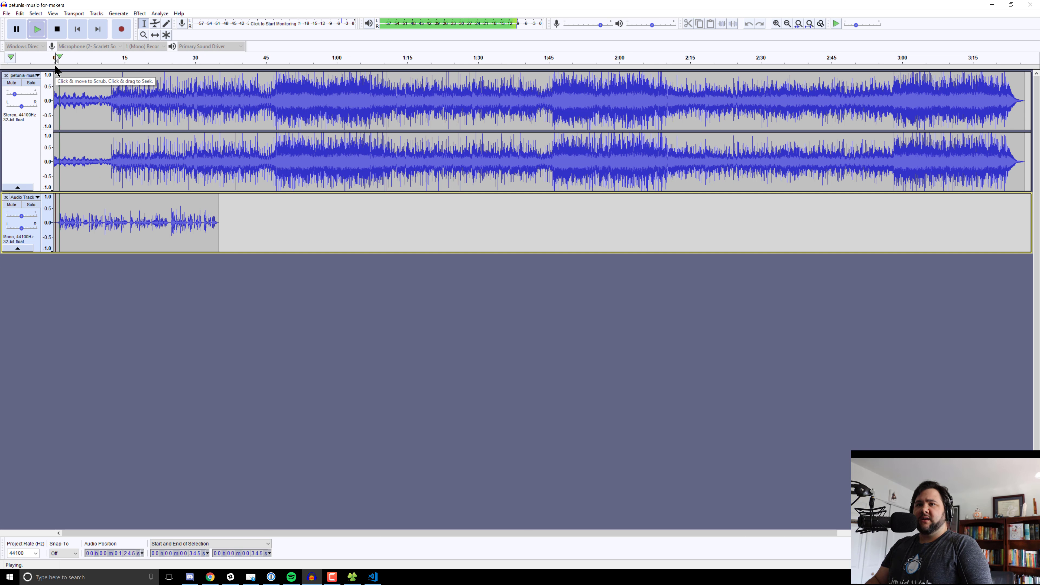
{"action": "left_click_drag", "start_coordinate": [21, 217], "coordinate": [25, 217]}
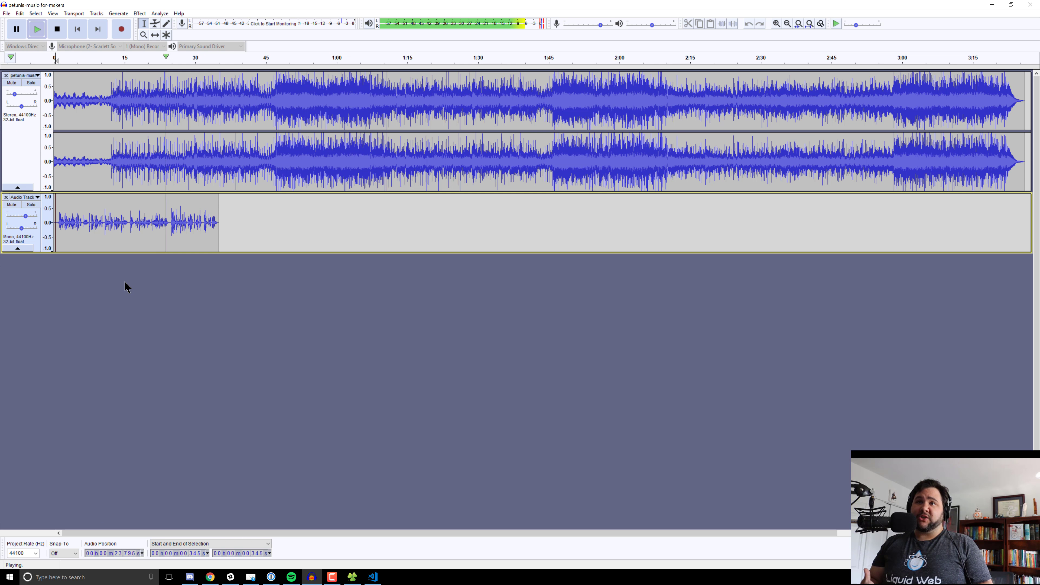
{"action": "key", "text": "space"}
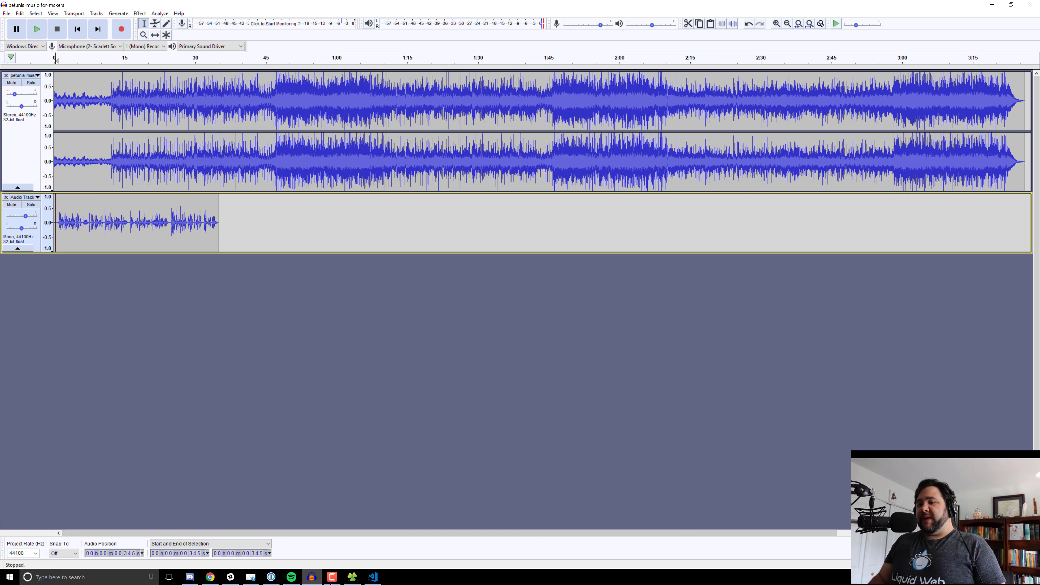
{"action": "left_click", "coordinate": [352, 577]}
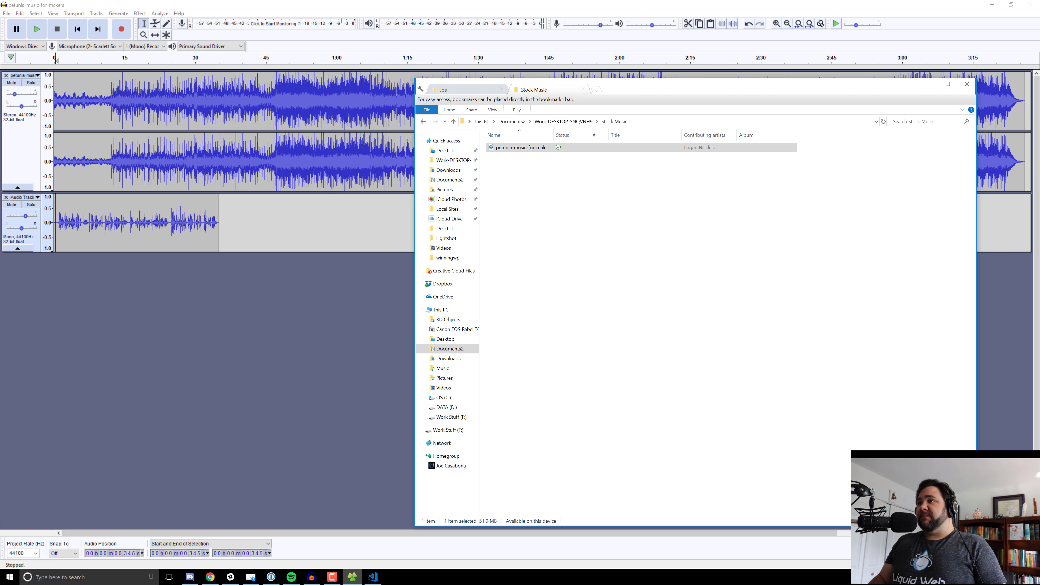
{"action": "left_click", "coordinate": [457, 94]}
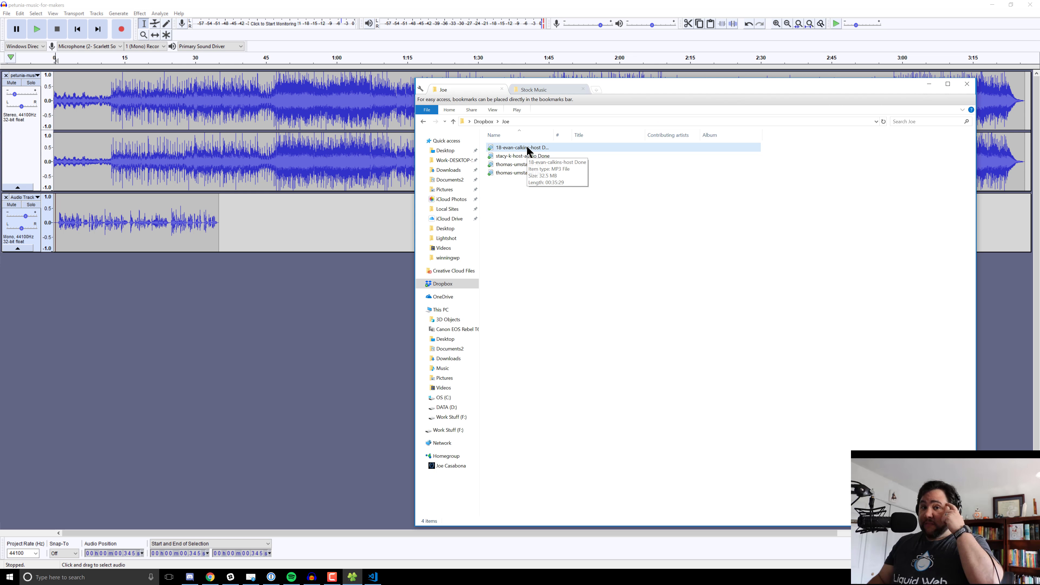
{"action": "left_click_drag", "start_coordinate": [529, 152], "coordinate": [265, 323]}
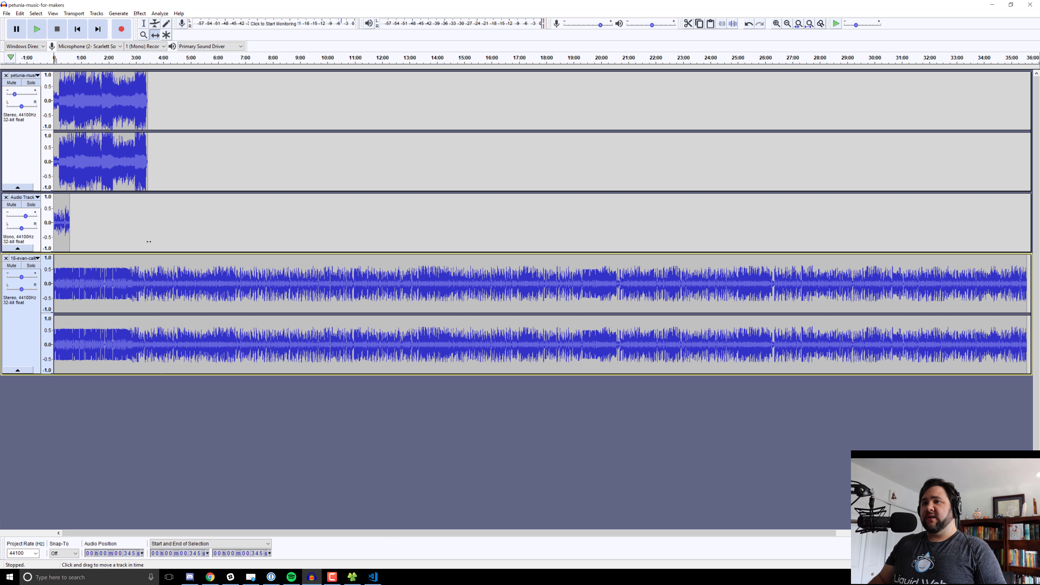
- Shift the interview clip to start where the voice intro ends, zooming in to check the transition
{"action": "left_click_drag", "start_coordinate": [140, 279], "coordinate": [156, 279]}
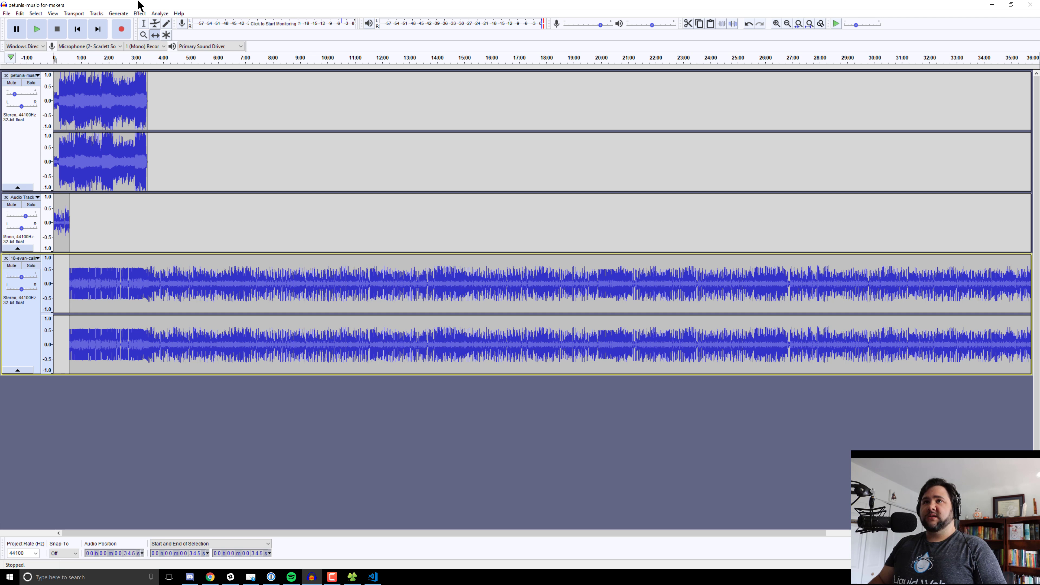
{"action": "left_click", "coordinate": [52, 14]}
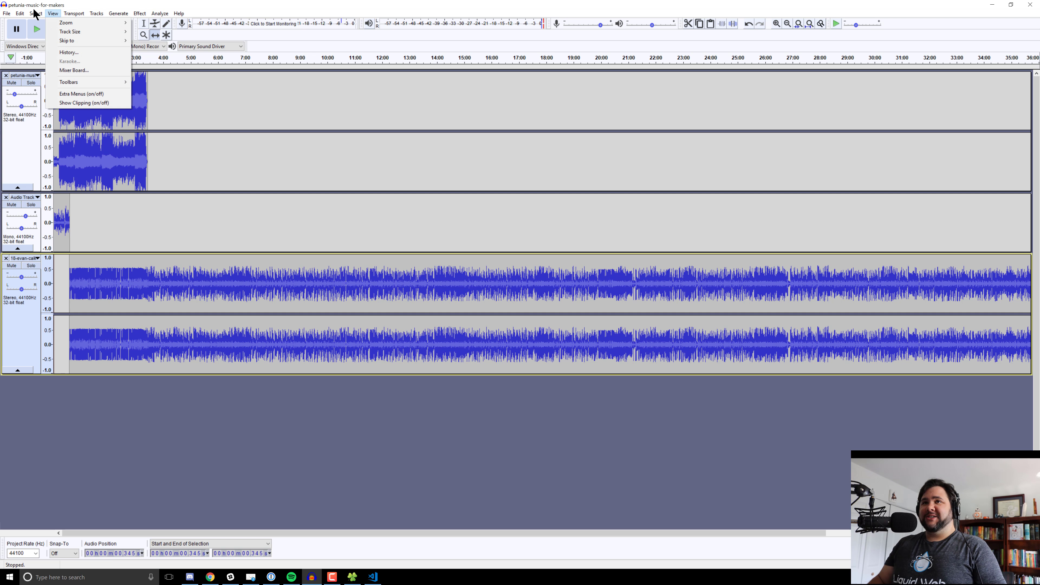
{"action": "mouse_move", "coordinate": [101, 21]}
{"action": "left_click", "coordinate": [149, 23]}
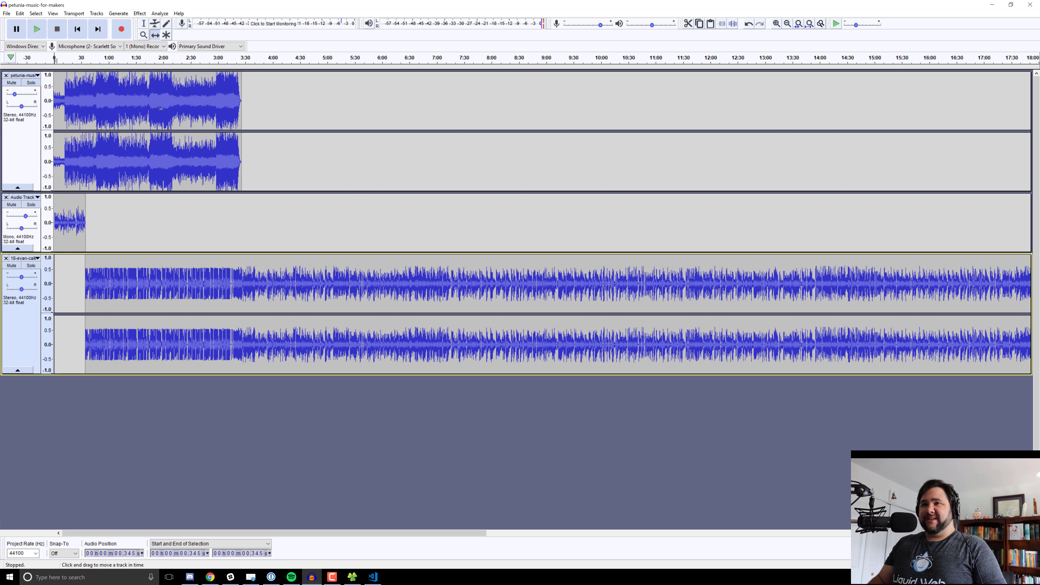
{"action": "key", "text": "ctrl+1"}
{"action": "key", "text": "ctrl+1"}
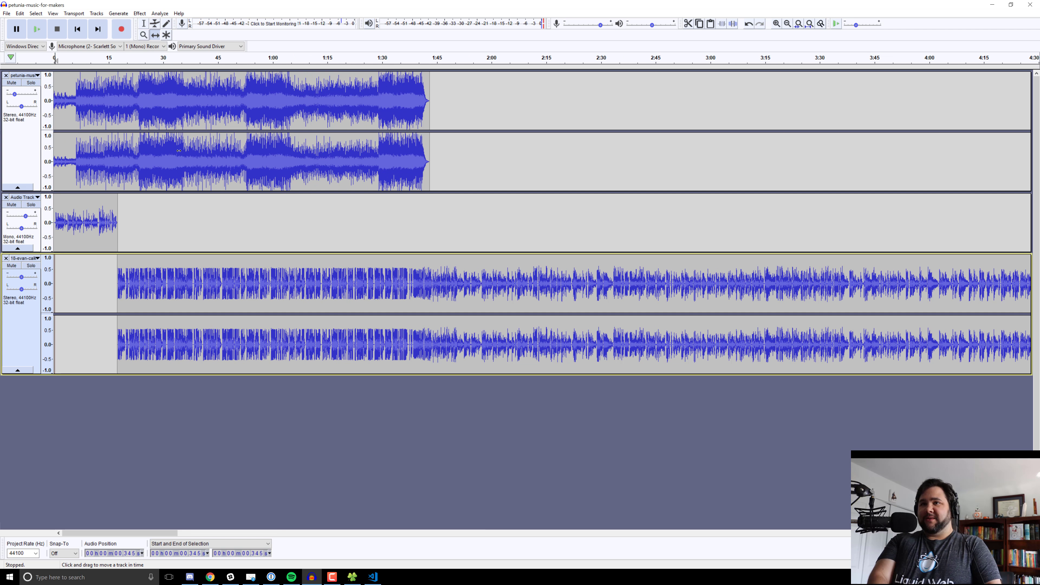
{"action": "left_click", "coordinate": [160, 59]}
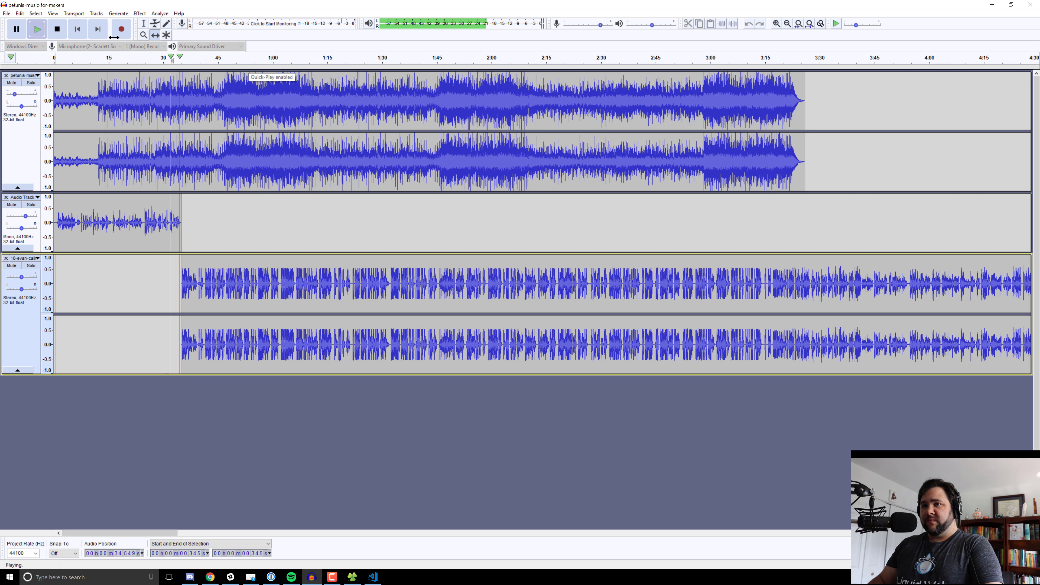
{"action": "key", "text": "space"}
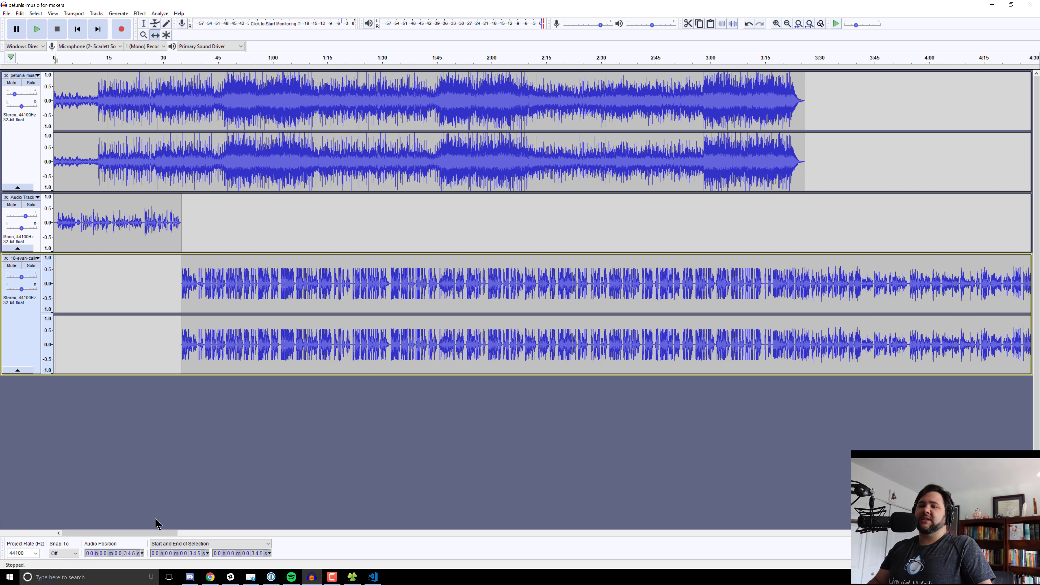
{"action": "left_click_drag", "start_coordinate": [156, 532], "coordinate": [180, 533]}
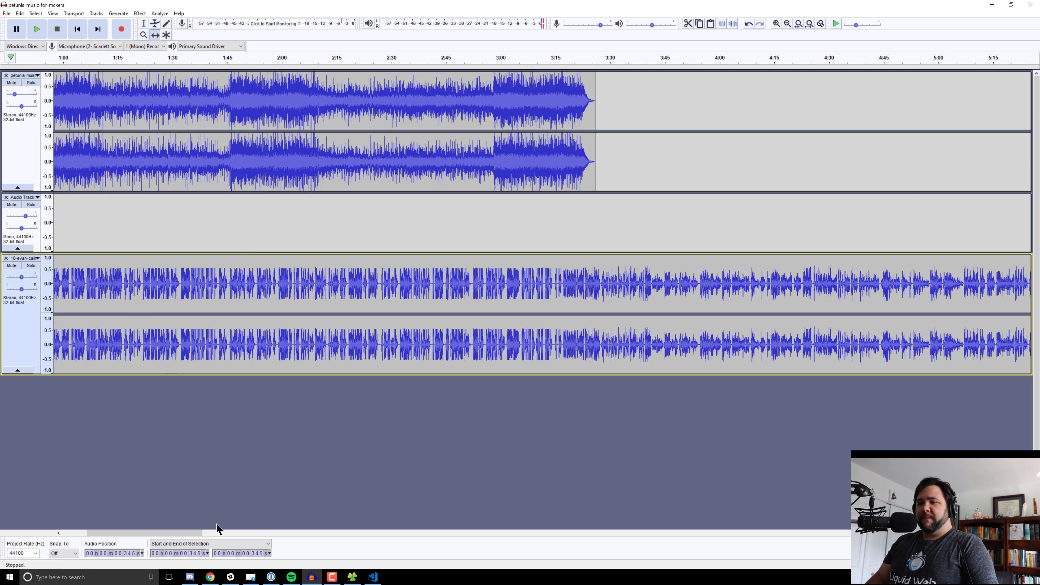
{"action": "mouse_move", "coordinate": [175, 533]}
{"action": "left_mouse_down"}
{"action": "mouse_move", "coordinate": [156, 531]}
{"action": "mouse_move", "coordinate": [167, 533]}
{"action": "left_mouse_up"}
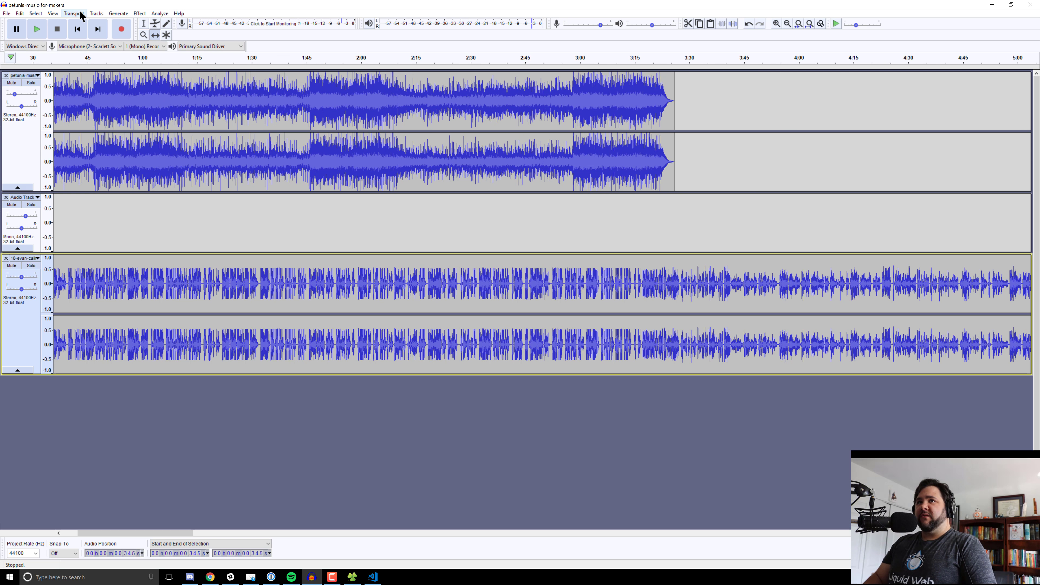
- Open the Effect menu's Add / Remove Plug-ins manager
{"action": "left_click", "coordinate": [140, 13]}
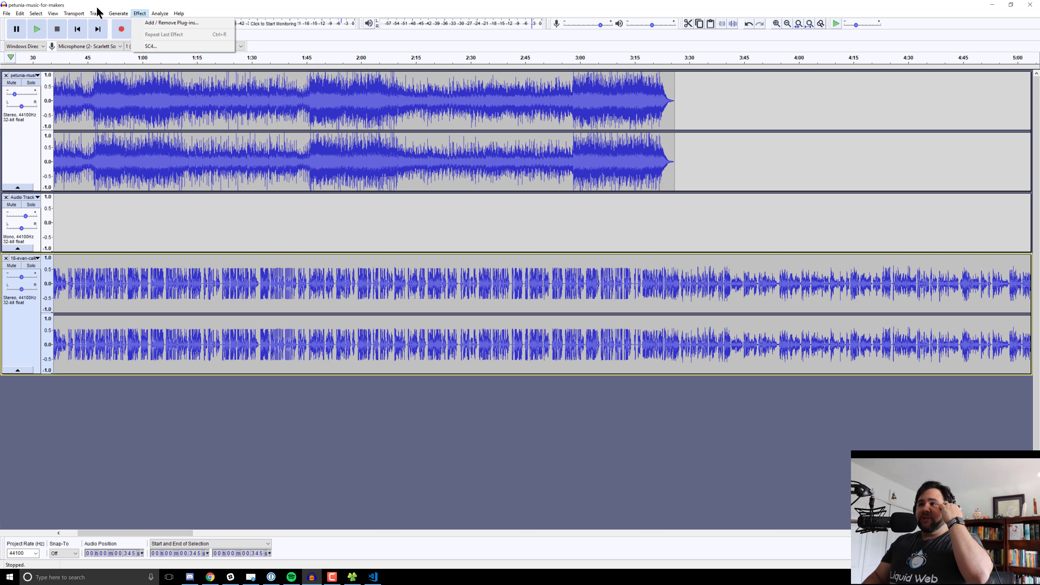
{"action": "key", "text": "Right"}
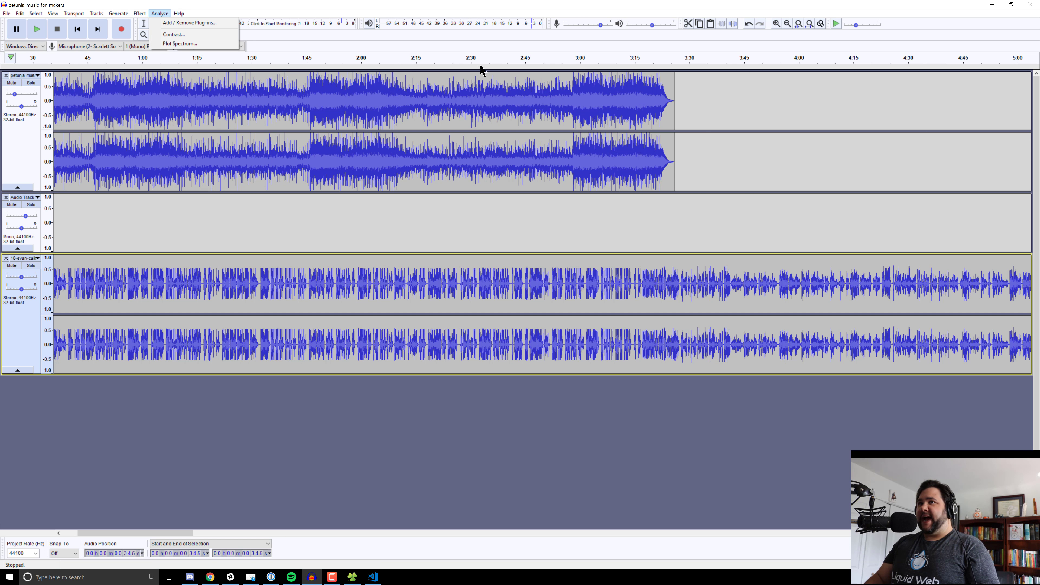
{"action": "mouse_move", "coordinate": [136, 15]}
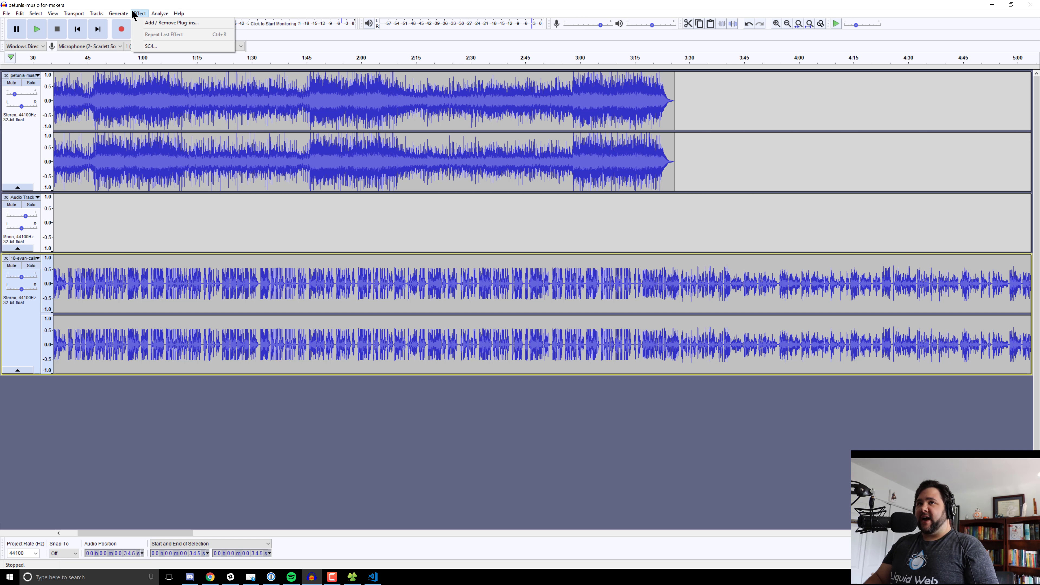
{"action": "left_click", "coordinate": [147, 23]}
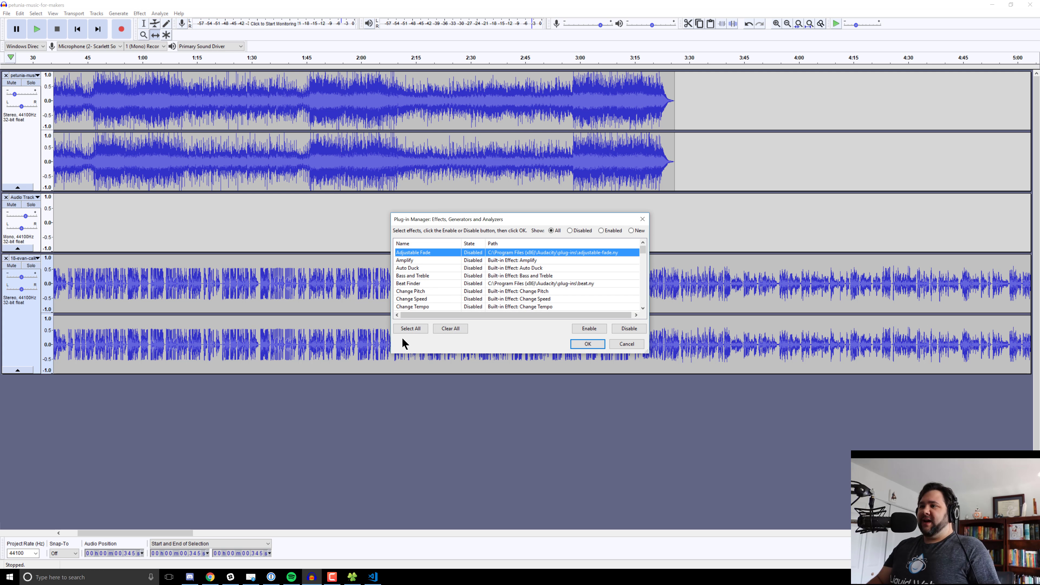
- Select all plug-ins in the Plug-in Manager, enable them, and confirm with OK
{"action": "left_click", "coordinate": [410, 329]}
{"action": "left_click", "coordinate": [586, 330]}
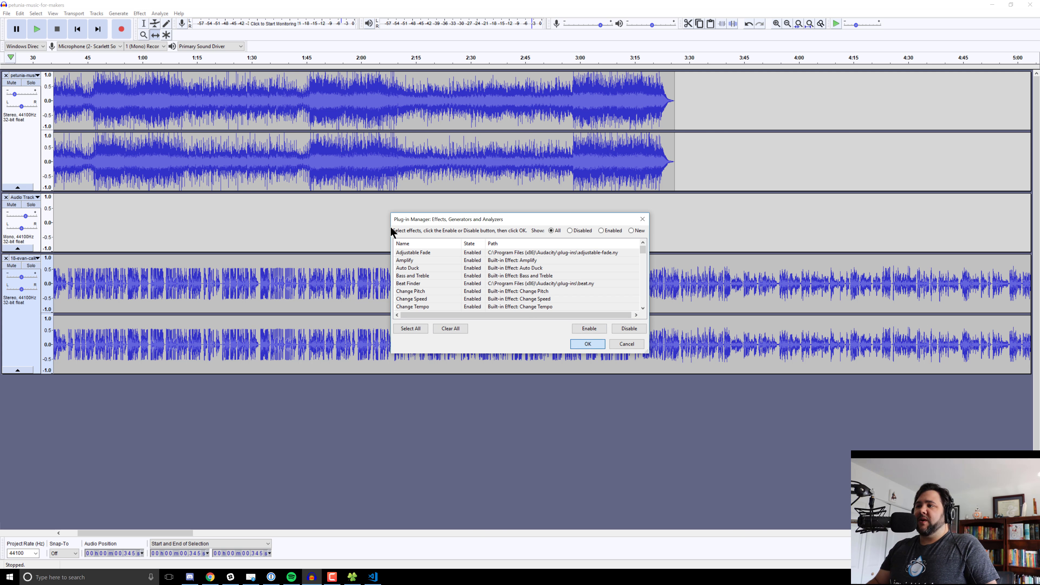
{"action": "left_click", "coordinate": [584, 345]}
- Try Effect > Fade Out, dismiss the no-audio-selected warning, and switch to the Selection tool
{"action": "left_click", "coordinate": [140, 14]}
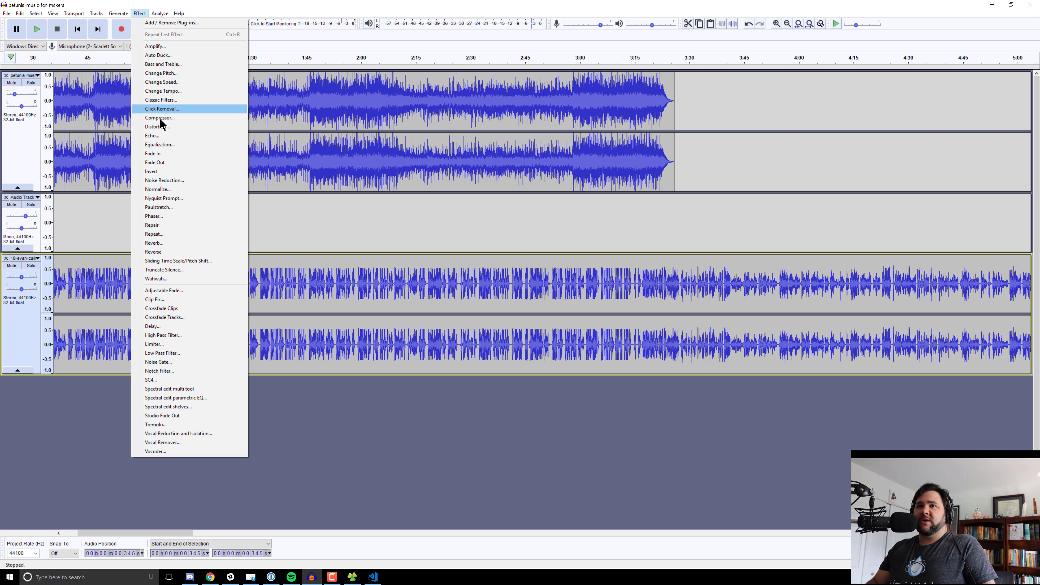
{"action": "key", "text": "Return"}
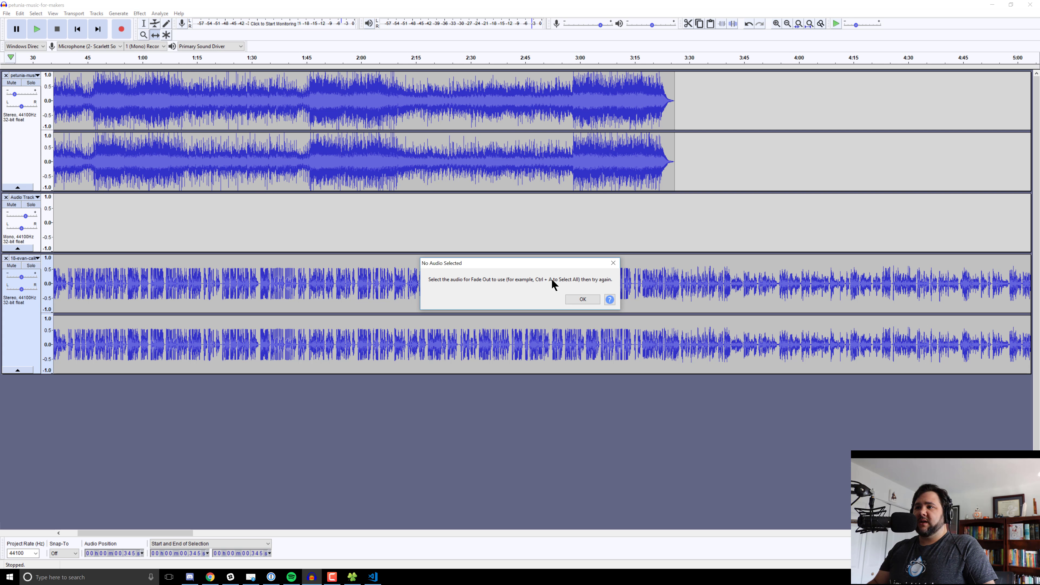
{"action": "left_click", "coordinate": [580, 304]}
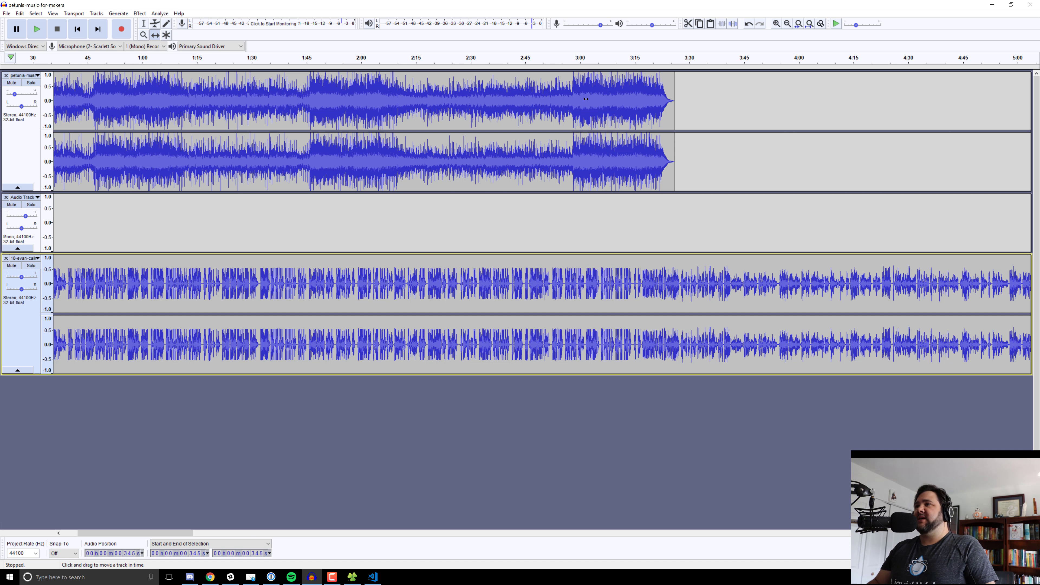
{"action": "left_click", "coordinate": [143, 23]}
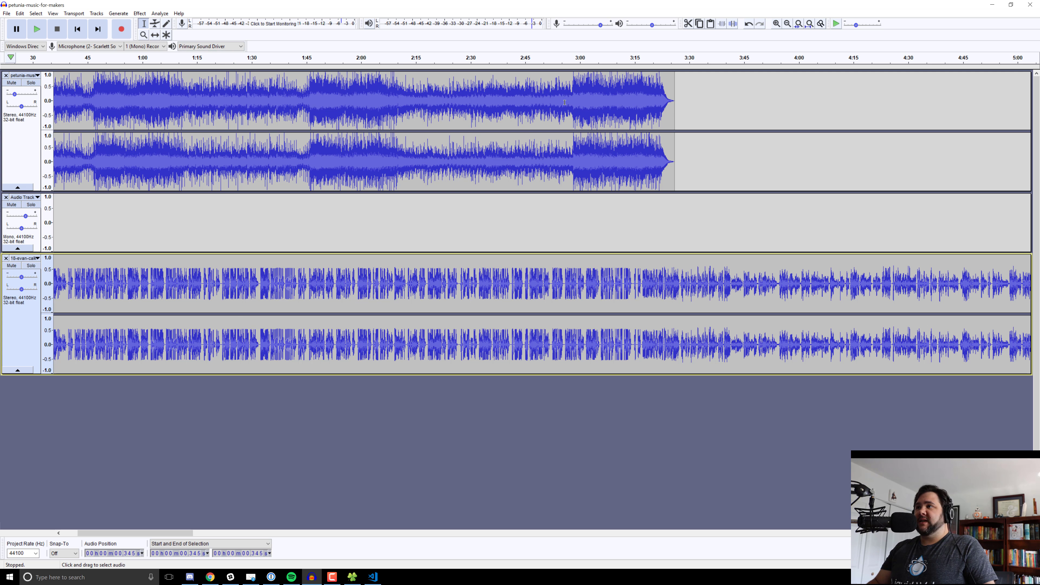
- Apply Fade Out to the music track from about 2:57 to its end
{"action": "left_click_drag", "start_coordinate": [570, 101], "coordinate": [676, 128]}
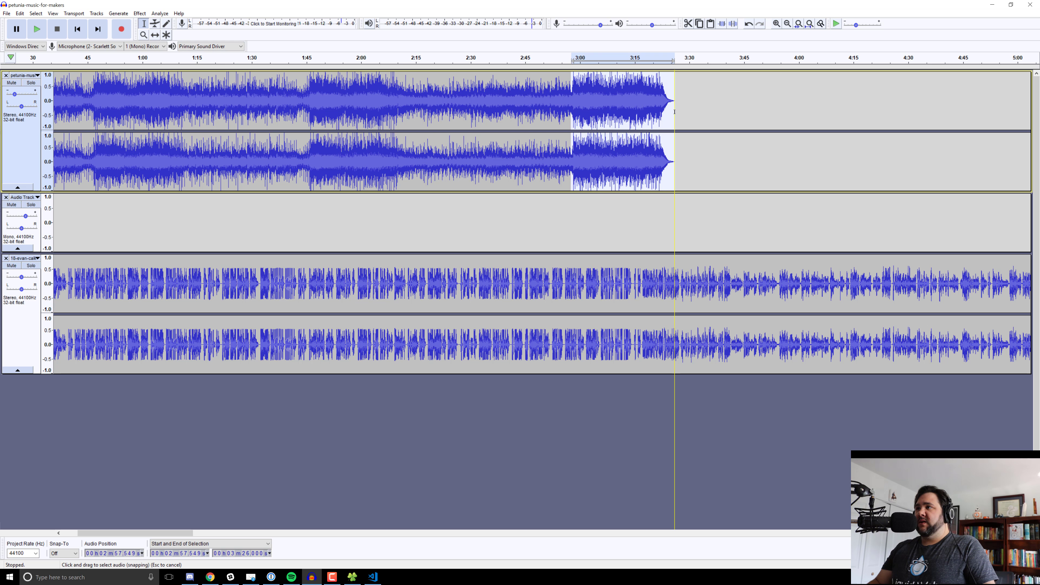
{"action": "left_click", "coordinate": [139, 13]}
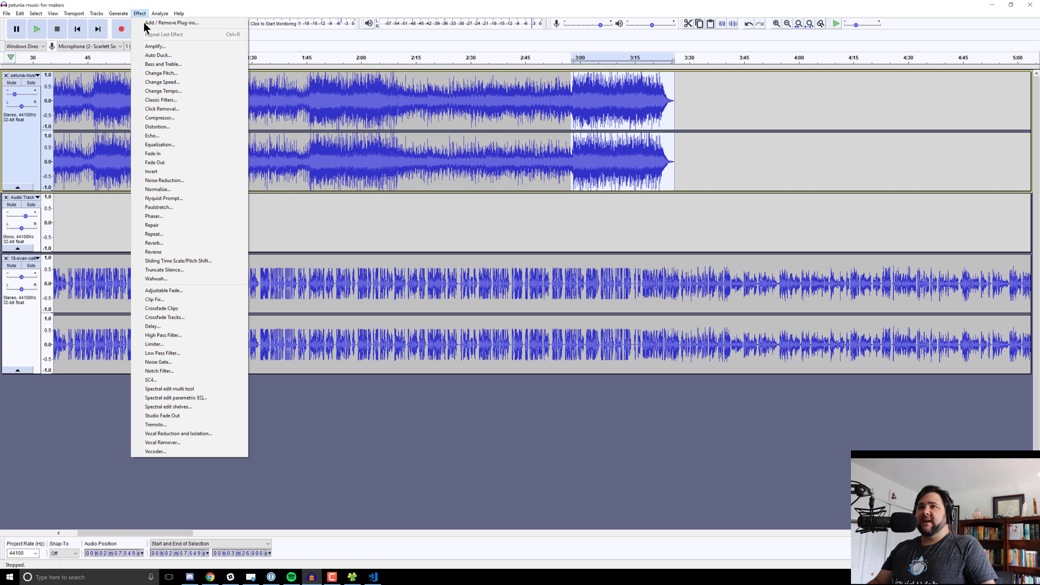
{"action": "left_click", "coordinate": [163, 162]}
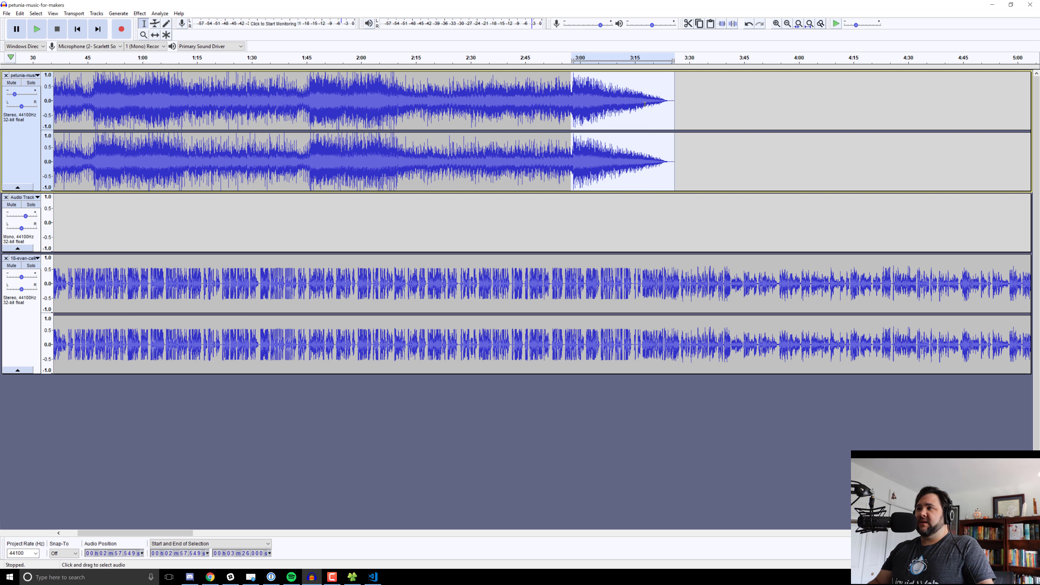
{"action": "left_click", "coordinate": [718, 123]}
- Preview the faded music ending from about 2:58 and 3:14
{"action": "left_click", "coordinate": [572, 58]}
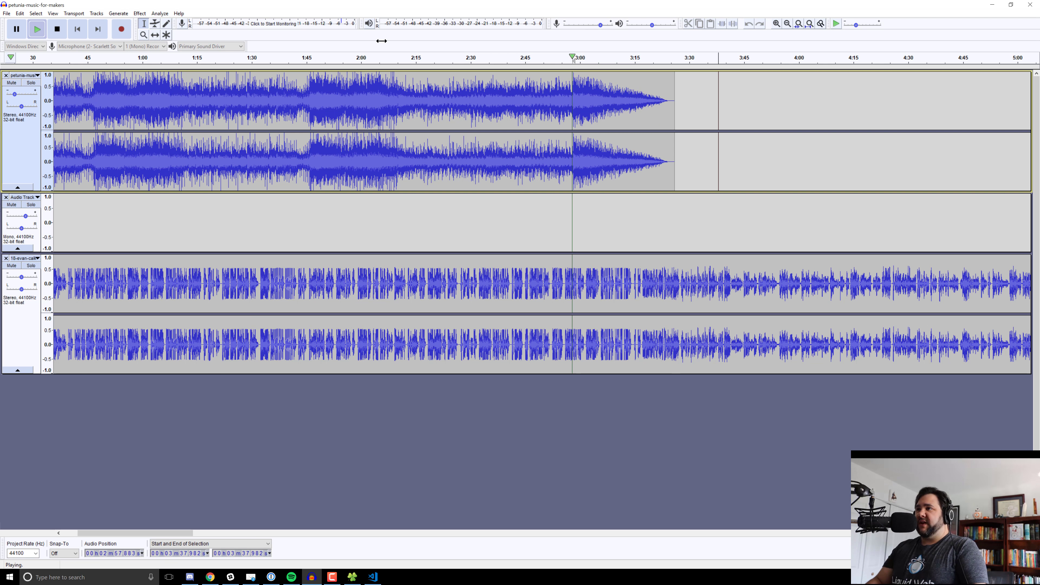
{"action": "left_click", "coordinate": [627, 59]}
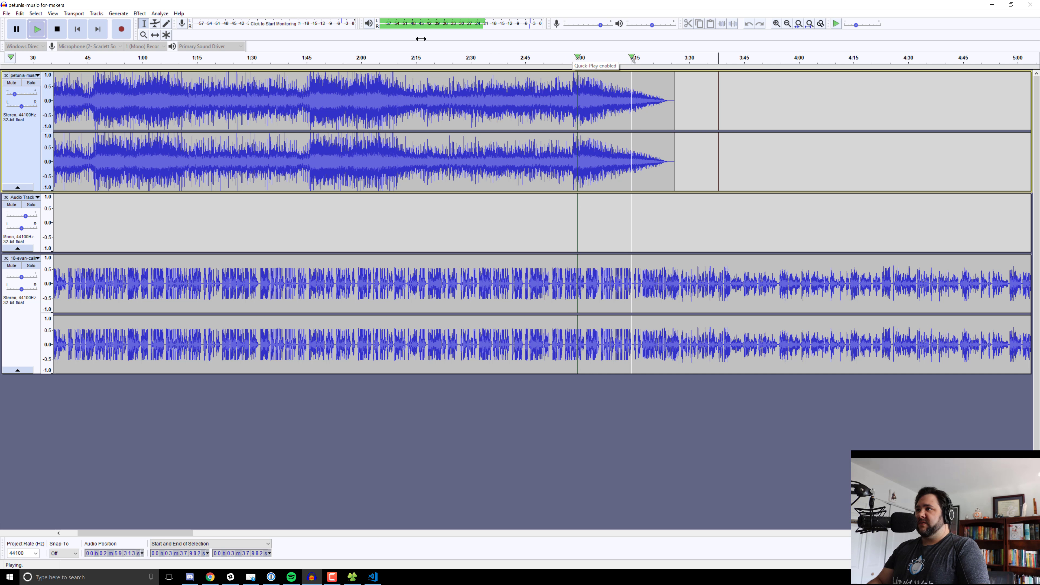
{"action": "left_click", "coordinate": [629, 62]}
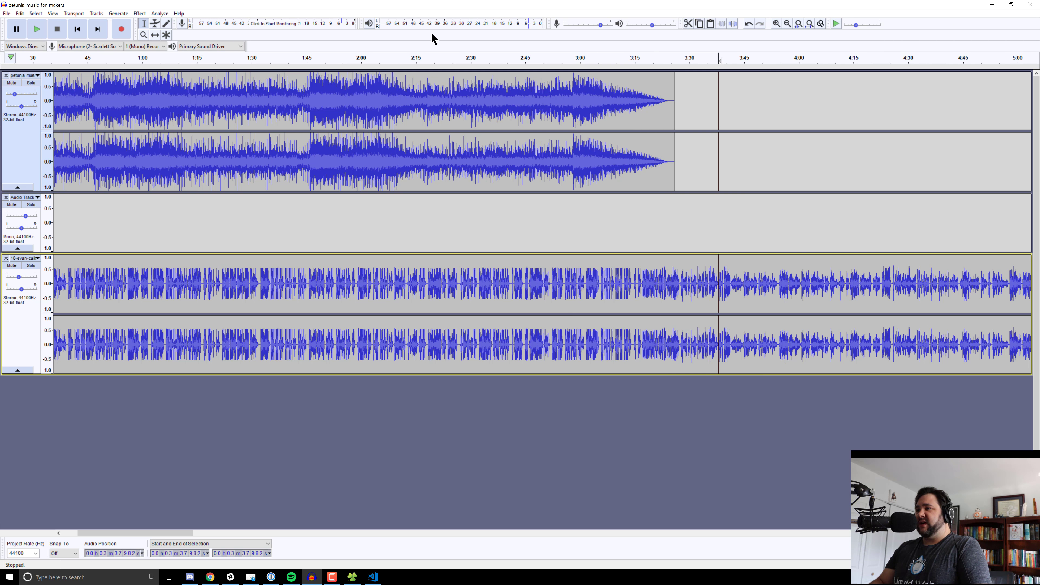
{"action": "left_click", "coordinate": [665, 58]}
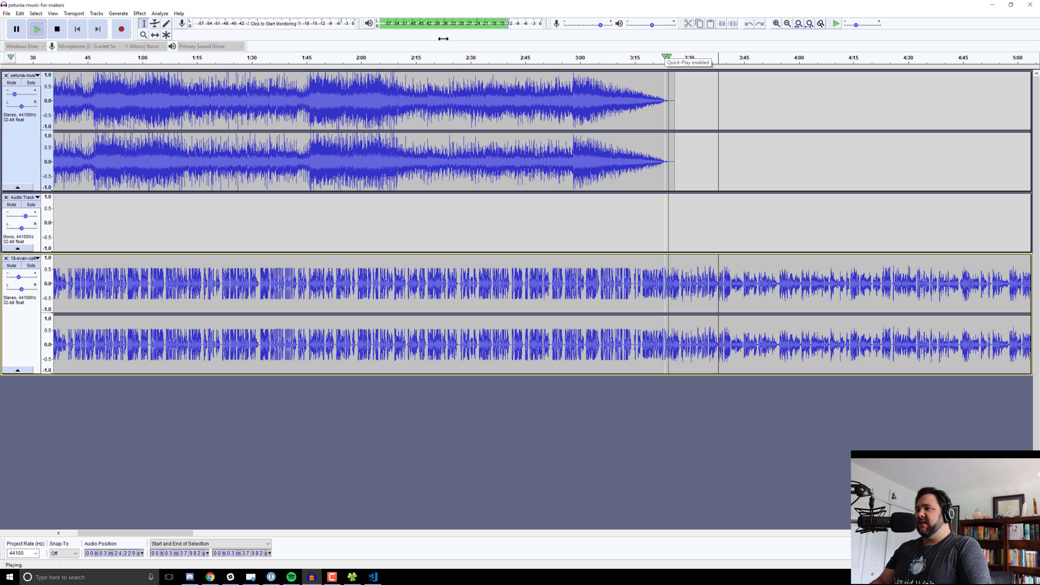
{"action": "key", "text": "space"}
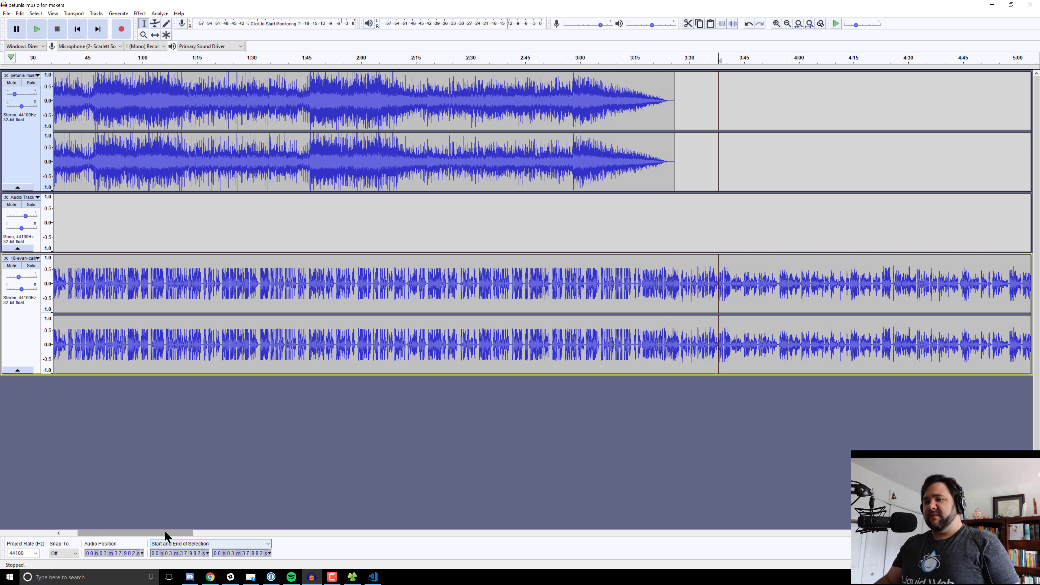
{"action": "left_click_drag", "start_coordinate": [181, 533], "coordinate": [393, 508]}
{"action": "left_click", "coordinate": [440, 58]}
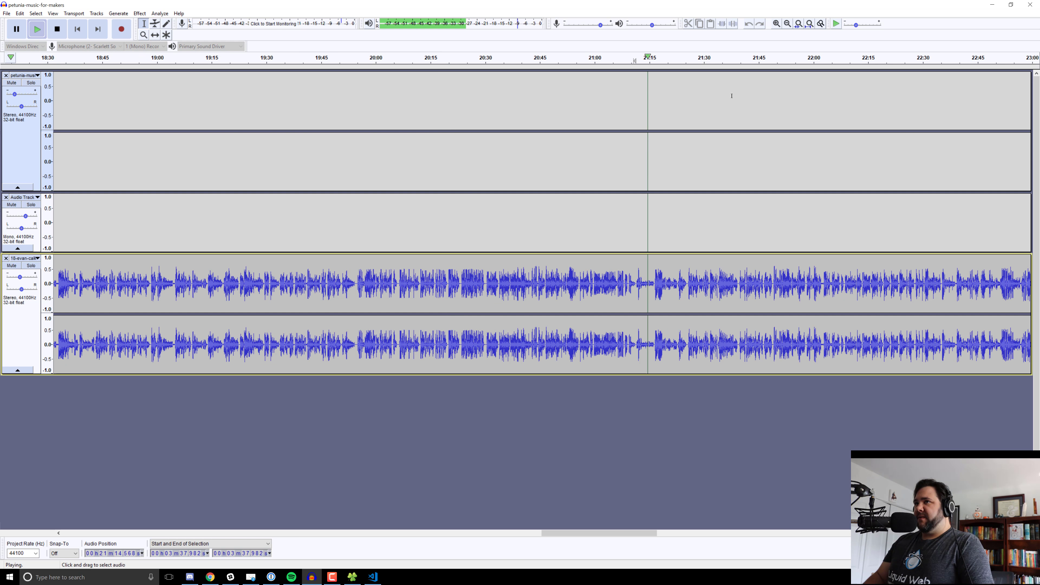
{"action": "key", "text": "space"}
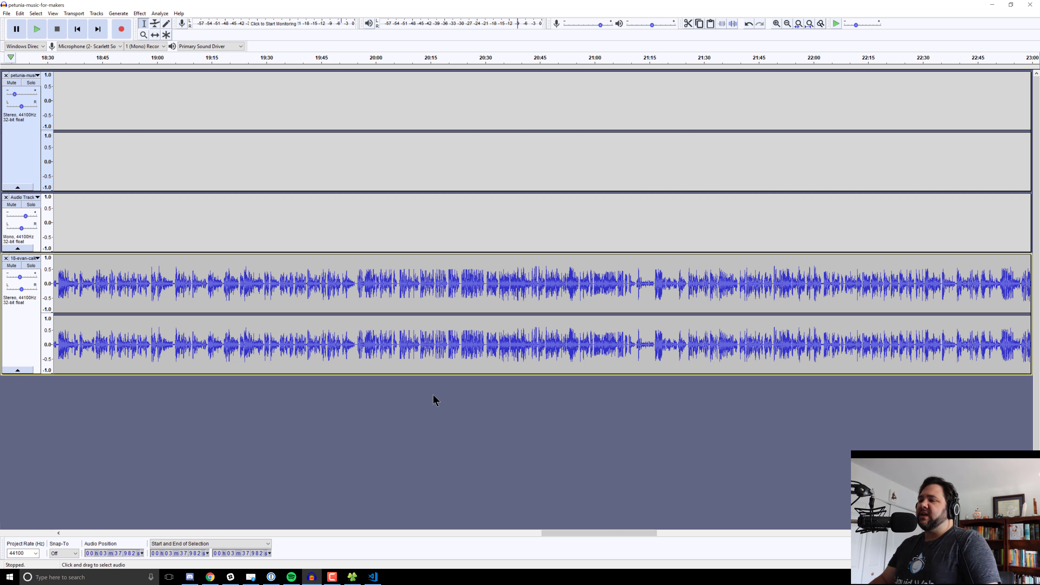
{"action": "left_click_drag", "start_coordinate": [620, 533], "coordinate": [657, 532]}
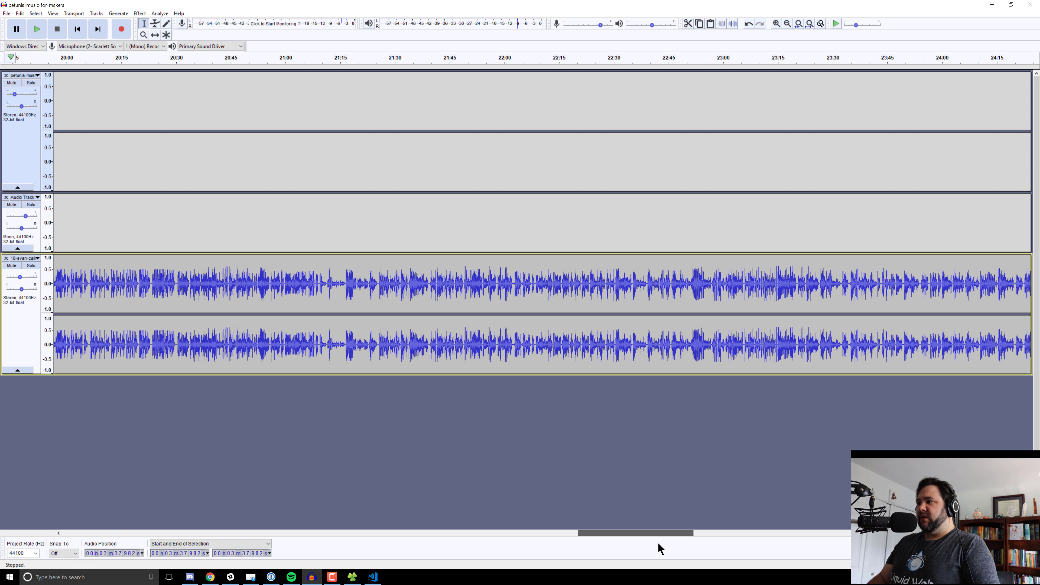
{"action": "left_click", "coordinate": [451, 57]}
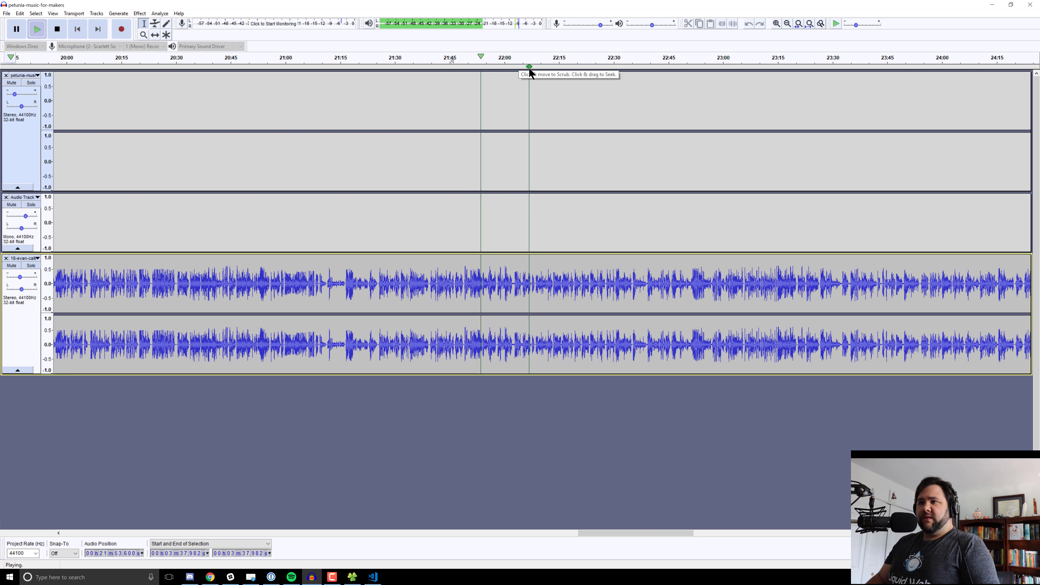
{"action": "key", "text": "space"}
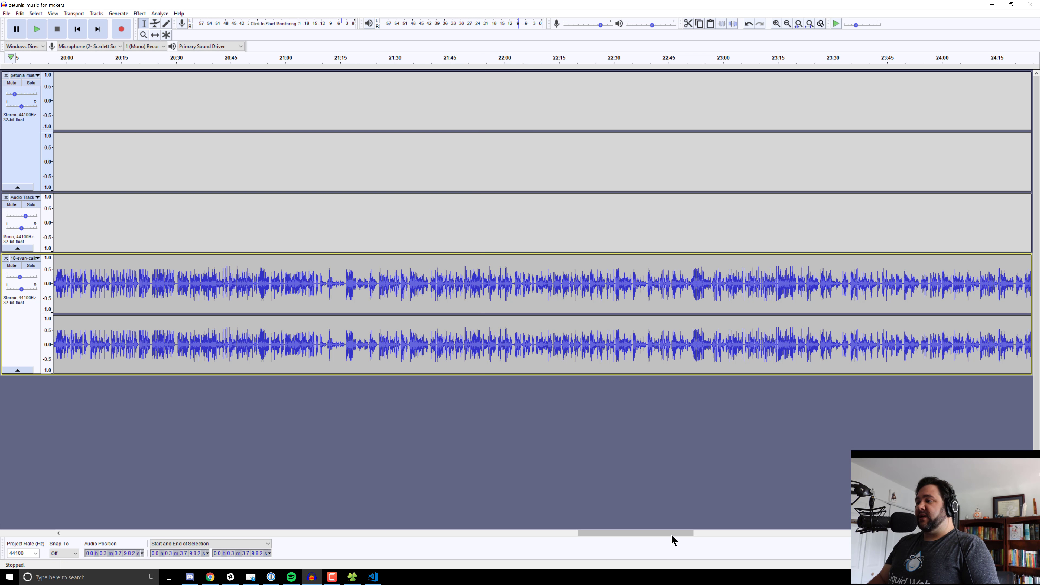
{"action": "left_click_drag", "start_coordinate": [671, 533], "coordinate": [999, 533]}
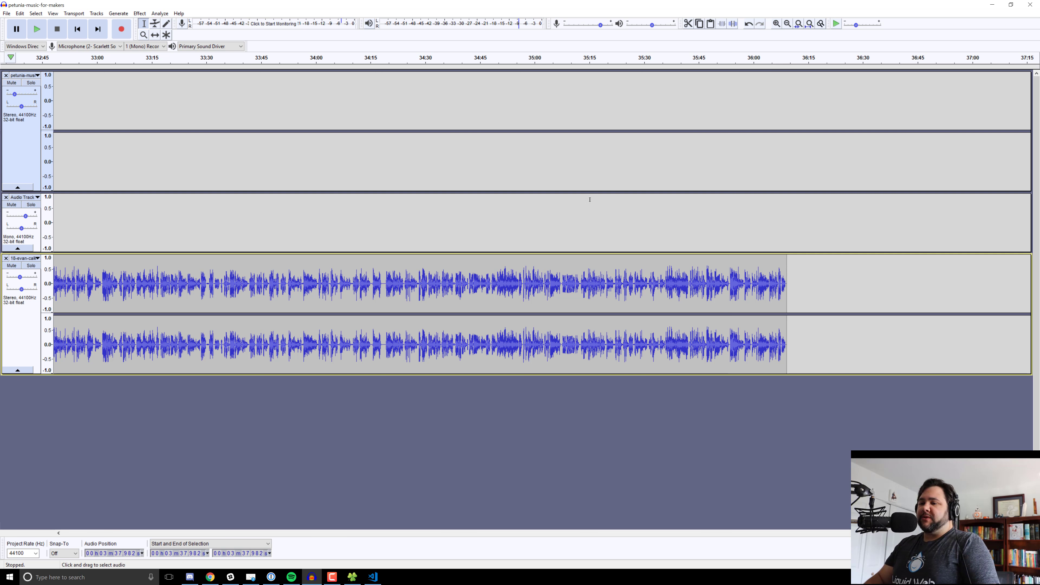
- Centre and enlarge the script window, starting a new paragraph below the intro
{"action": "left_click", "coordinate": [373, 577]}
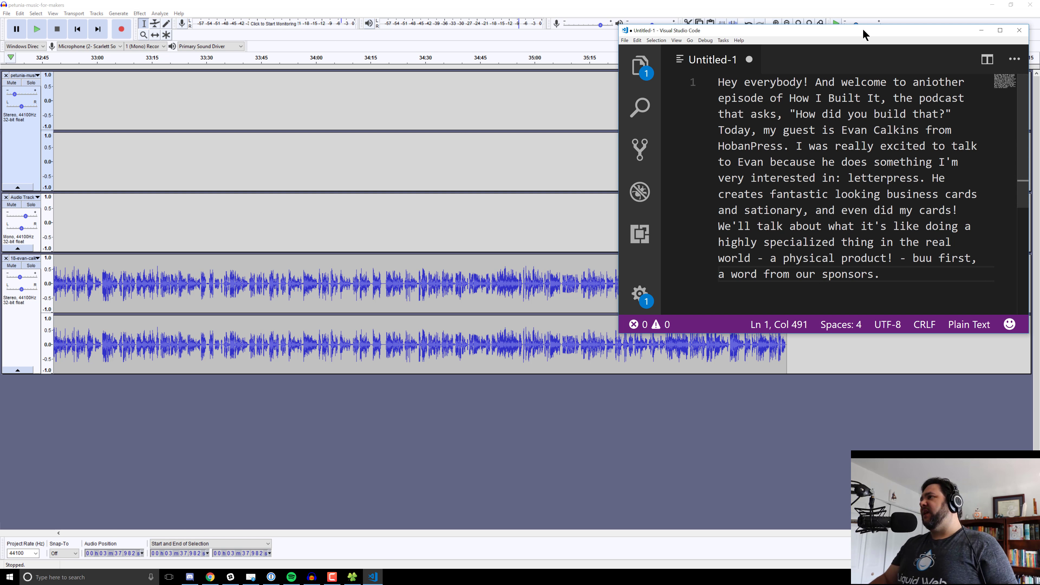
{"action": "left_click_drag", "start_coordinate": [880, 27], "coordinate": [676, 54]}
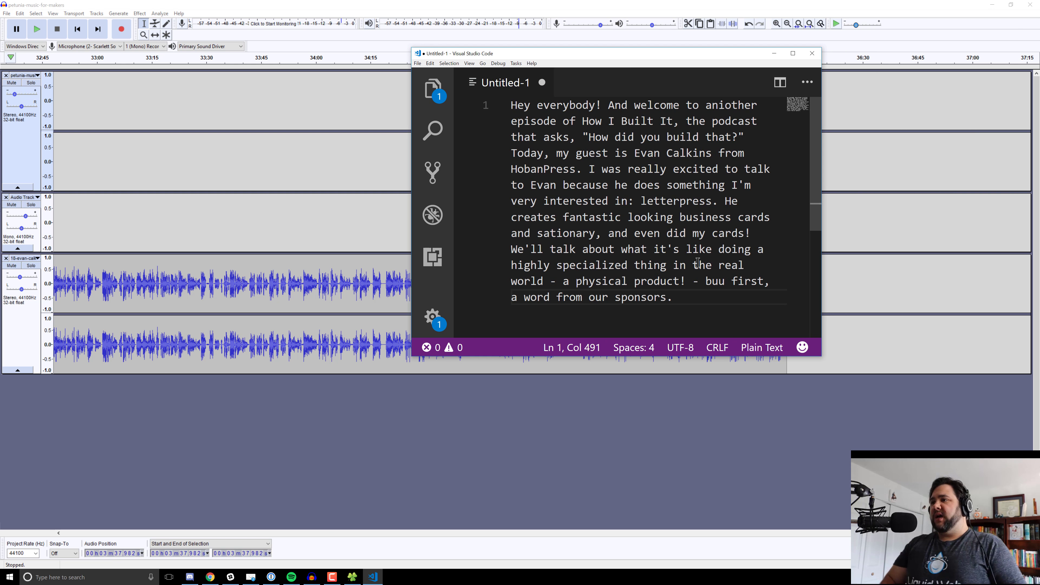
{"action": "key", "text": "Return"}
{"action": "key", "text": "Return"}
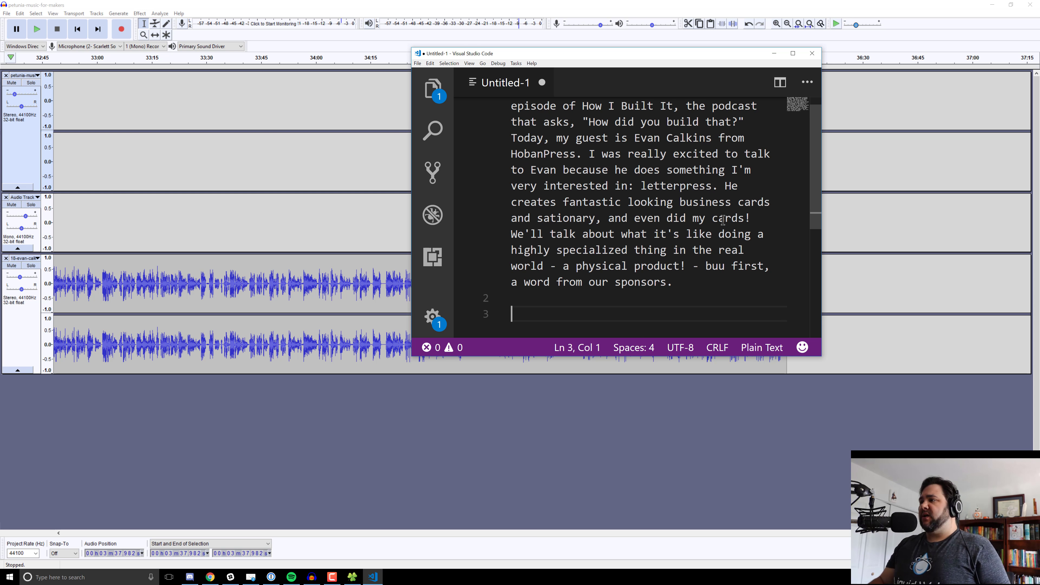
{"action": "left_click_drag", "start_coordinate": [817, 358], "coordinate": [822, 514]}
- Type the outro thanking the guest and pointing to hobancards.com, then show the WordPress dashboard
{"action": "type", "text": "Thanks again"}
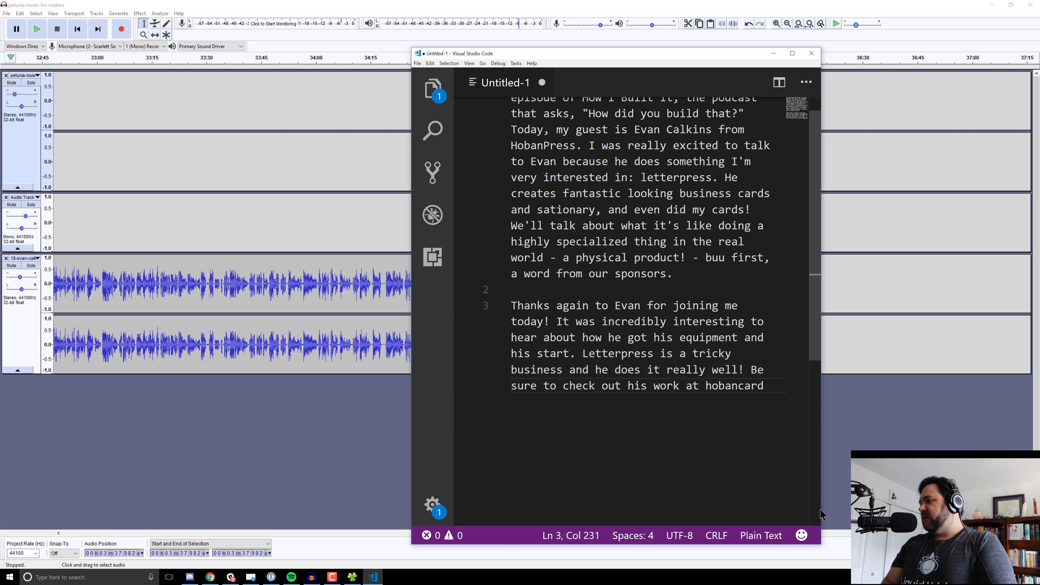
{"action": "type", "text": "s"}
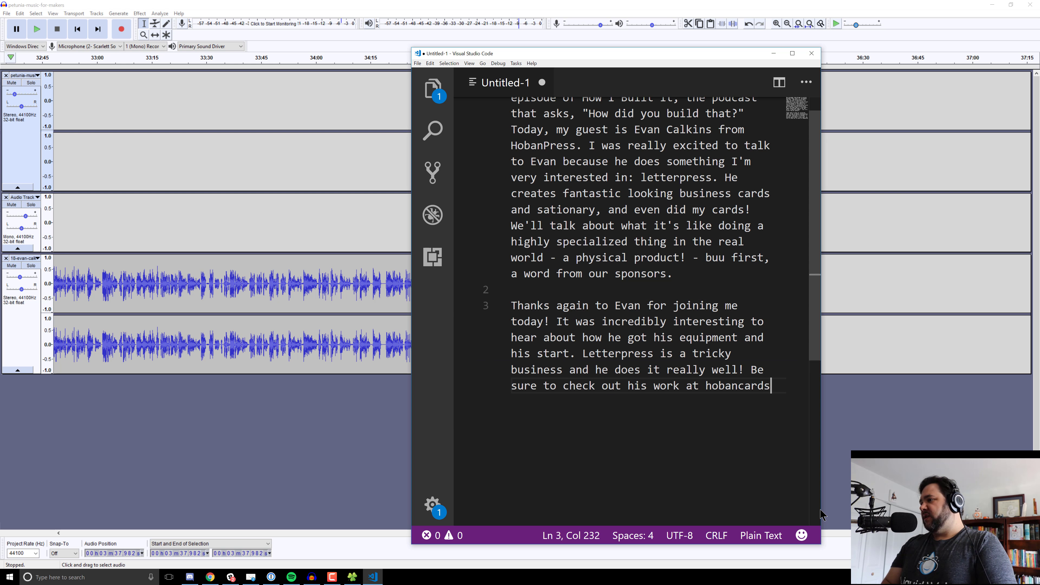
{"action": "type", "text": ".com."}
{"action": "key", "text": "Return"}
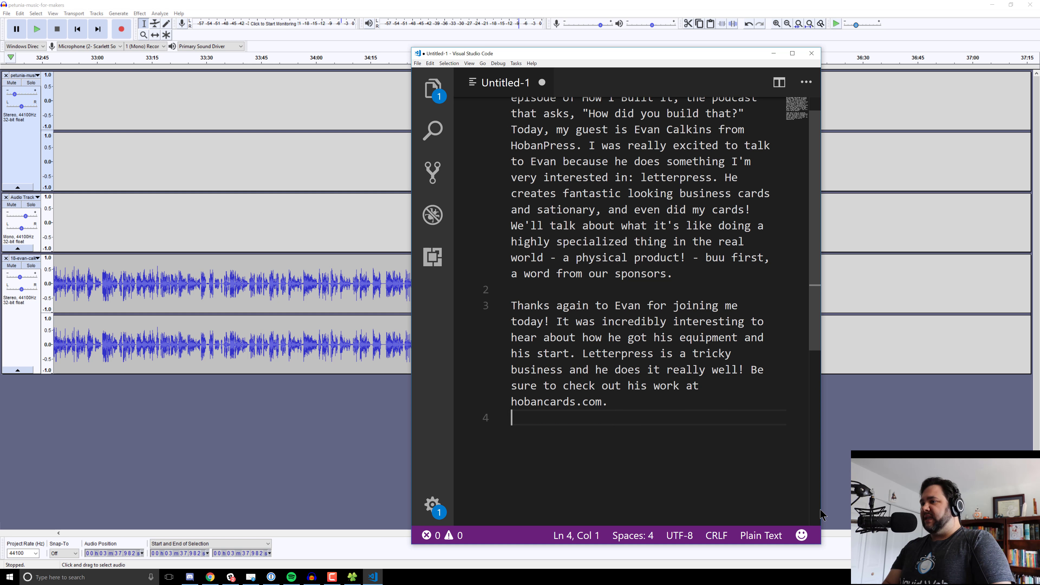
{"action": "key", "text": "Return"}
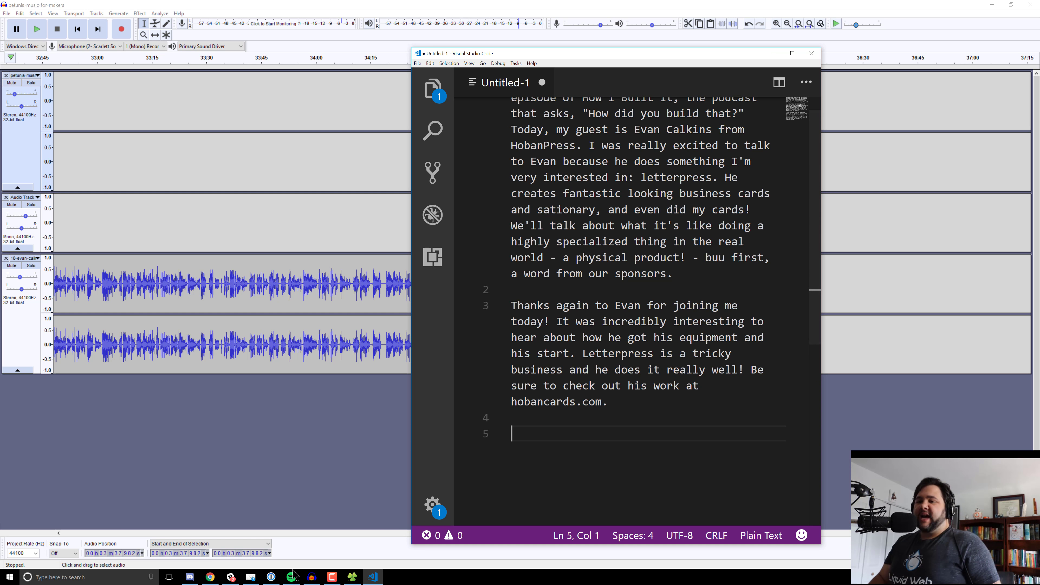
{"action": "left_click", "coordinate": [211, 577]}
{"action": "left_click", "coordinate": [357, 7]}
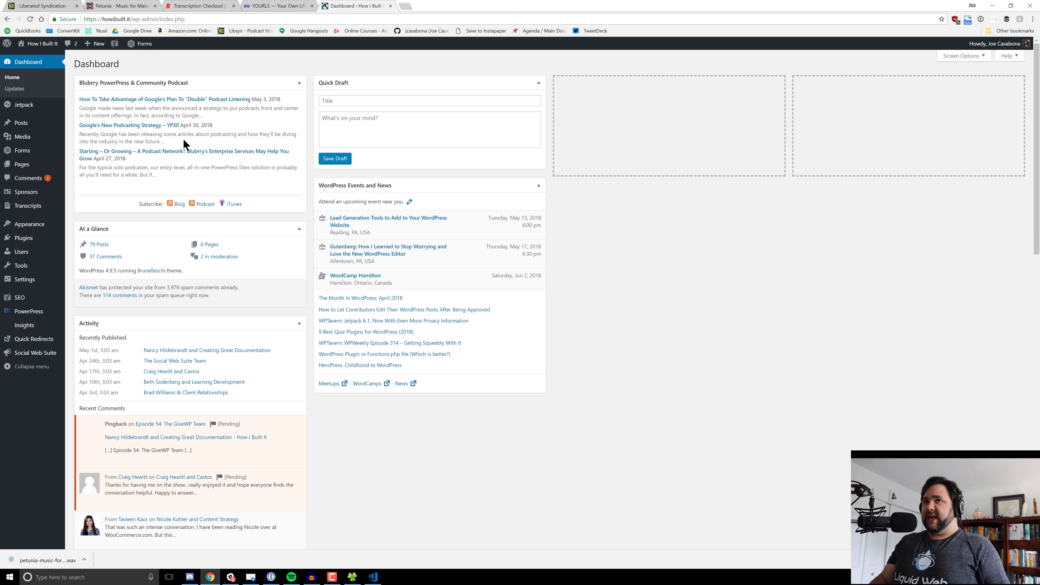
- Visit the podcast site and open the latest episode's show-notes post
{"action": "left_click", "coordinate": [40, 56]}
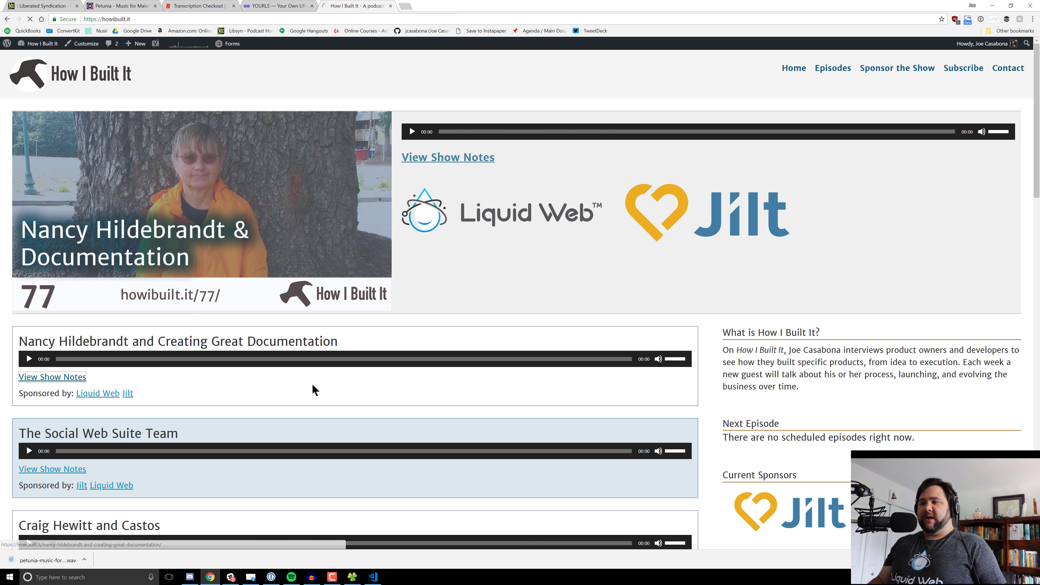
{"action": "left_click", "coordinate": [314, 390]}
{"action": "scroll", "coordinate": [315, 385], "scroll_direction": "down", "scroll_amount": 20}
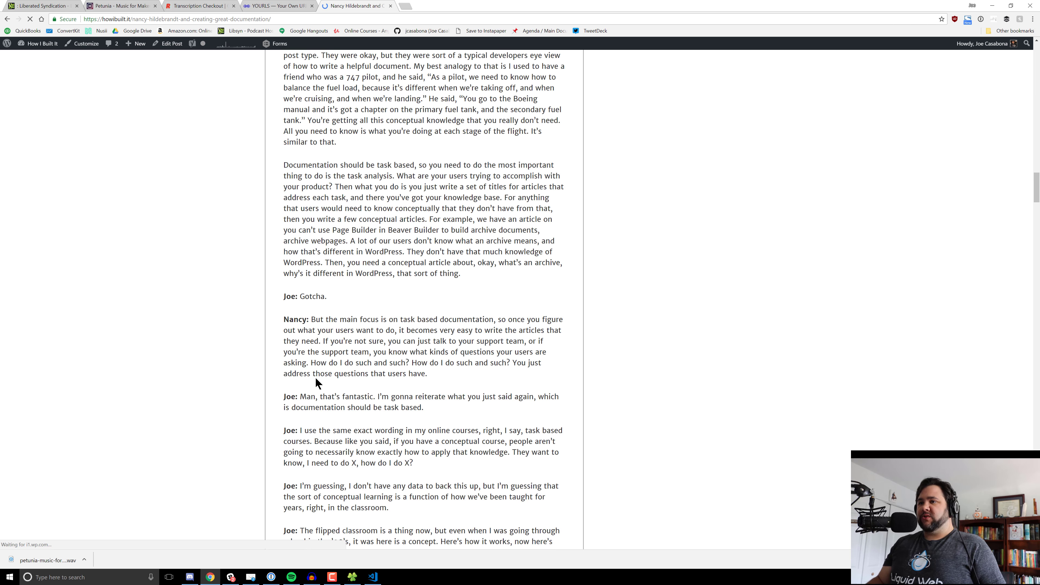
{"action": "scroll", "coordinate": [315, 378], "scroll_direction": "down", "scroll_amount": 20}
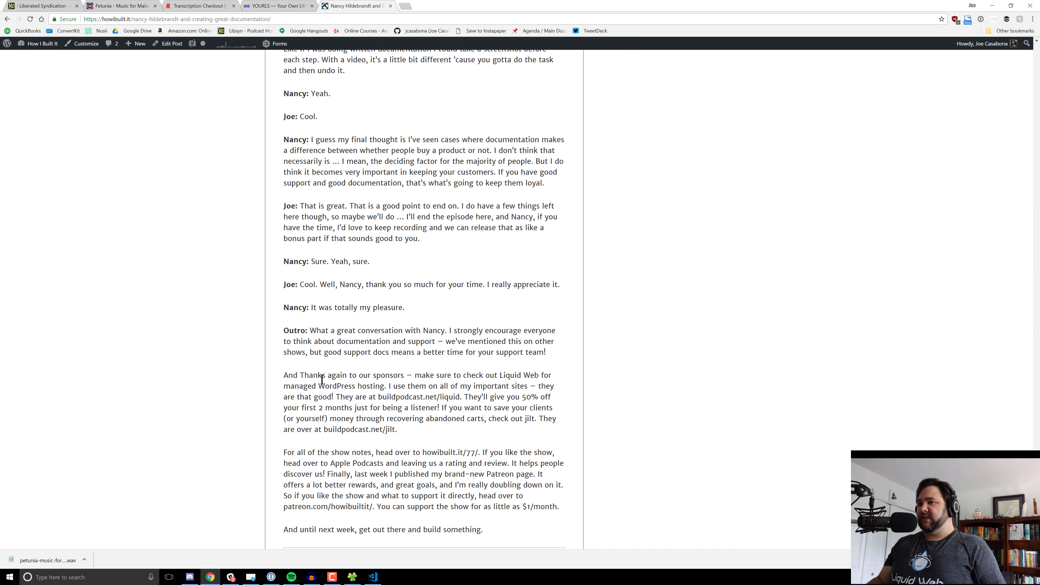
{"action": "scroll", "coordinate": [322, 379], "scroll_direction": "down", "scroll_amount": 11}
{"action": "scroll", "coordinate": [323, 385], "scroll_direction": "up", "scroll_amount": 8}
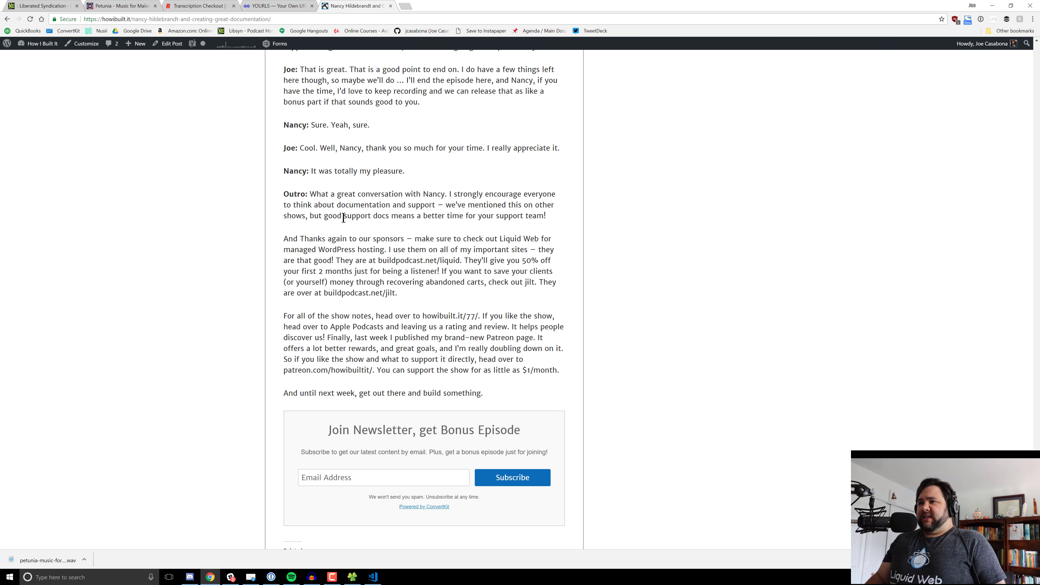
- Select the post's closing sponsor, show-notes and sign-off paragraphs, then return to VS Code
{"action": "left_click_drag", "start_coordinate": [284, 237], "coordinate": [563, 376]}
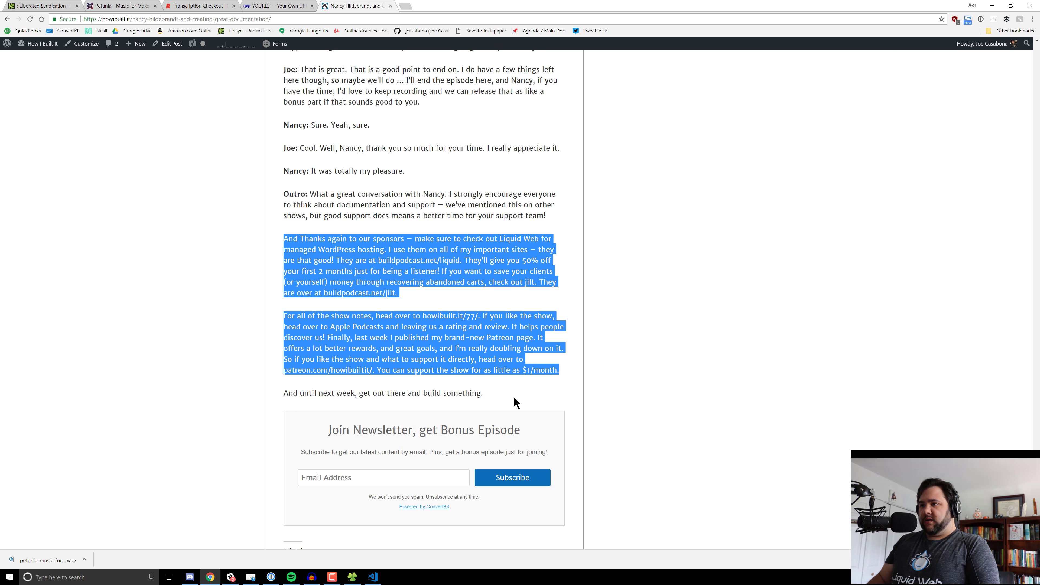
{"action": "left_click_drag", "start_coordinate": [516, 403], "coordinate": [278, 238]}
{"action": "key", "text": "ctrl+c"}
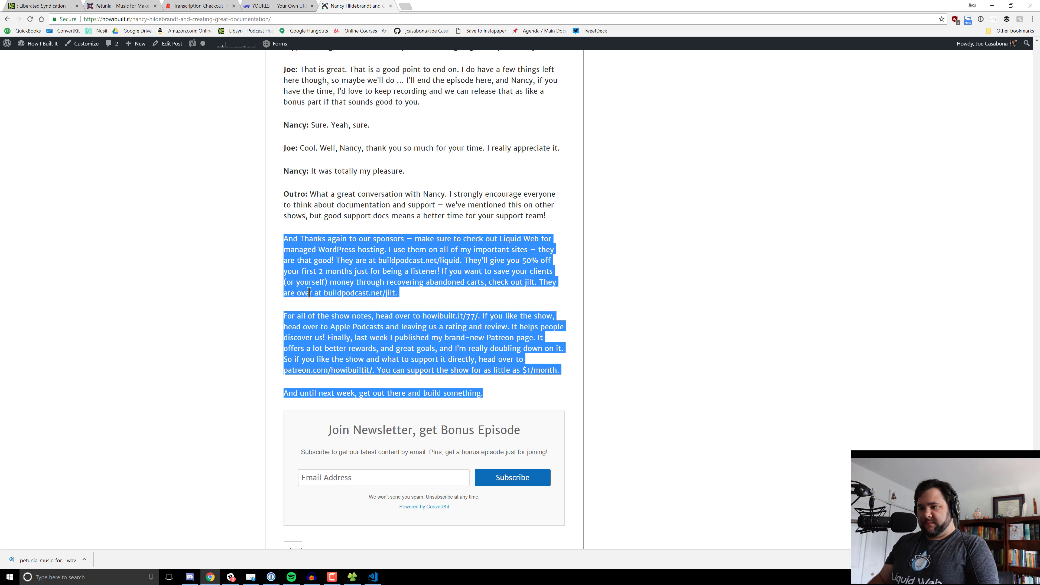
{"action": "left_click", "coordinate": [372, 577]}
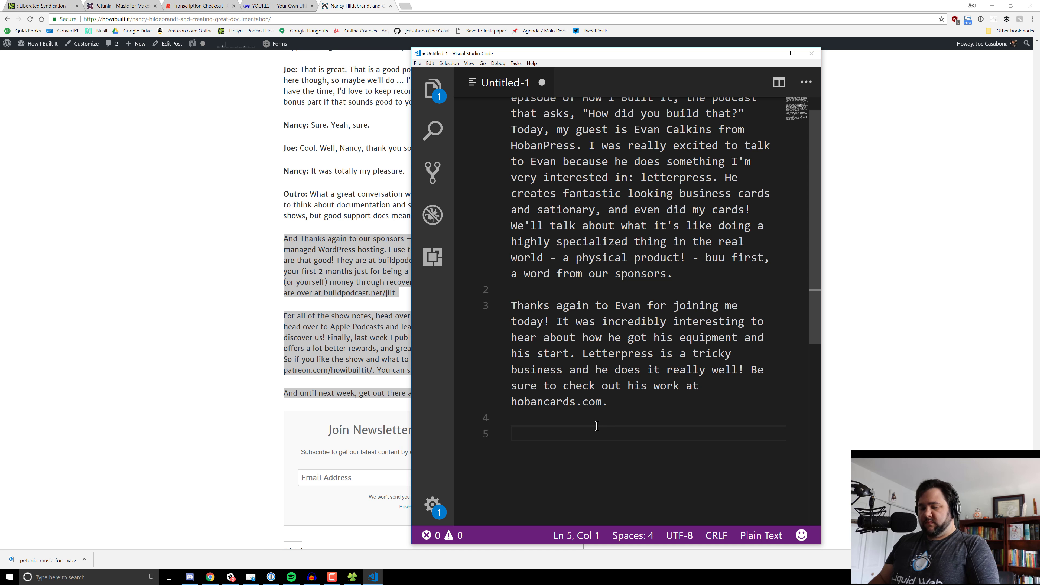
- Paste the closing paragraphs into the script, keeping the WordSesh sponsor mention
{"action": "key", "text": "ctrl+v"}
{"action": "key", "text": "ctrl+z"}
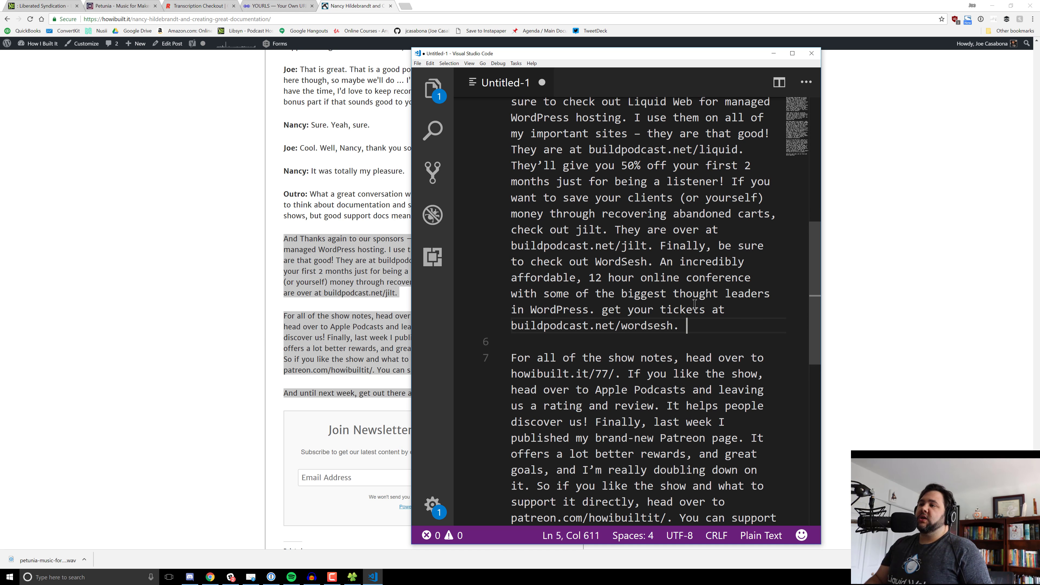
{"action": "left_click_drag", "start_coordinate": [511, 246], "coordinate": [595, 248]}
{"action": "left_click", "coordinate": [656, 243]}
{"action": "left_click", "coordinate": [594, 249]}
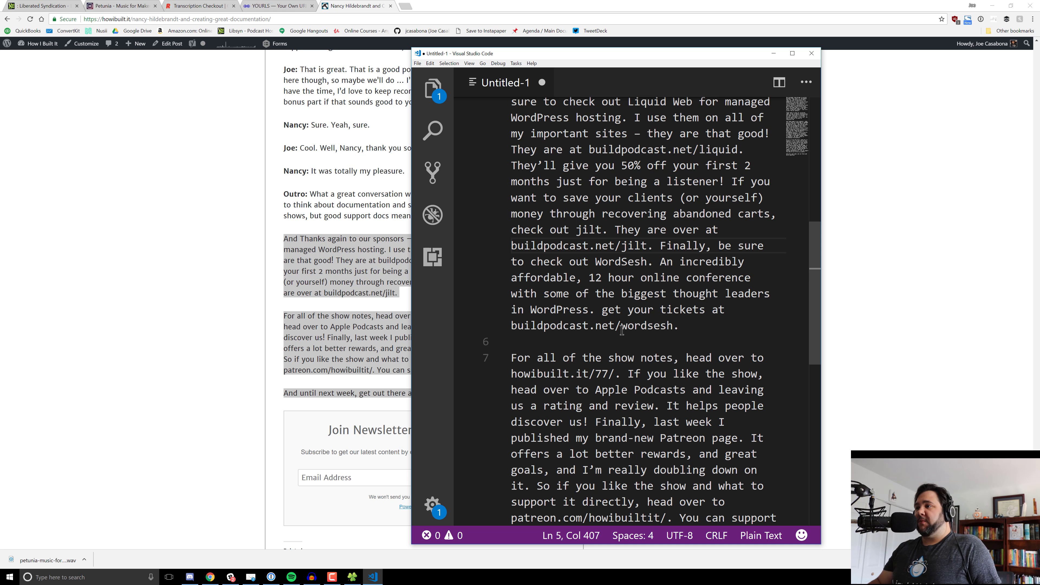
{"action": "double_click", "coordinate": [652, 326]}
{"action": "left_click", "coordinate": [680, 326]}
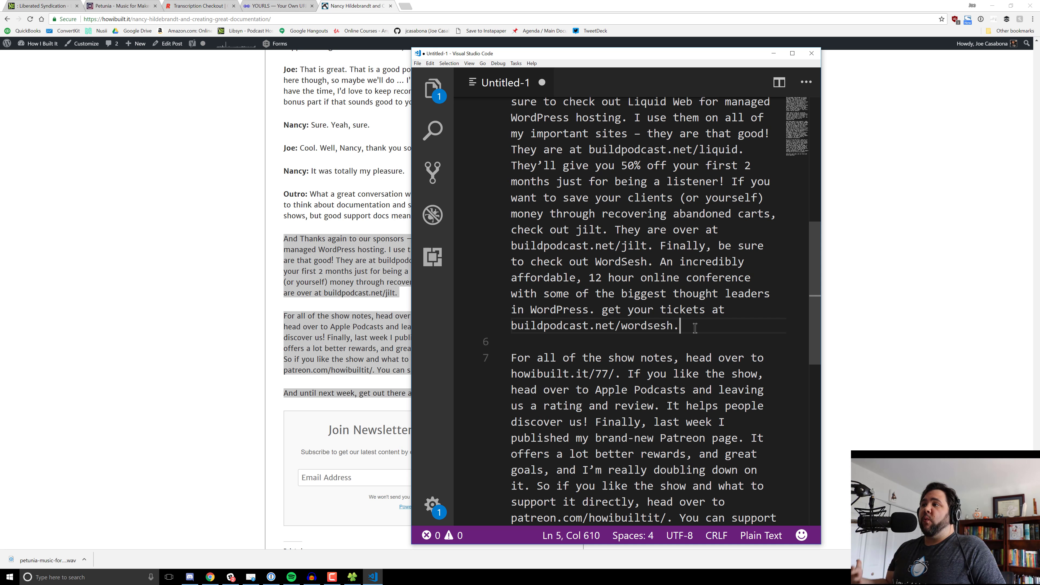
- Change the show-notes link's episode number from 77 to 78 (howibuilt.it/78/)
{"action": "scroll", "coordinate": [647, 221], "scroll_direction": "down", "scroll_amount": 2}
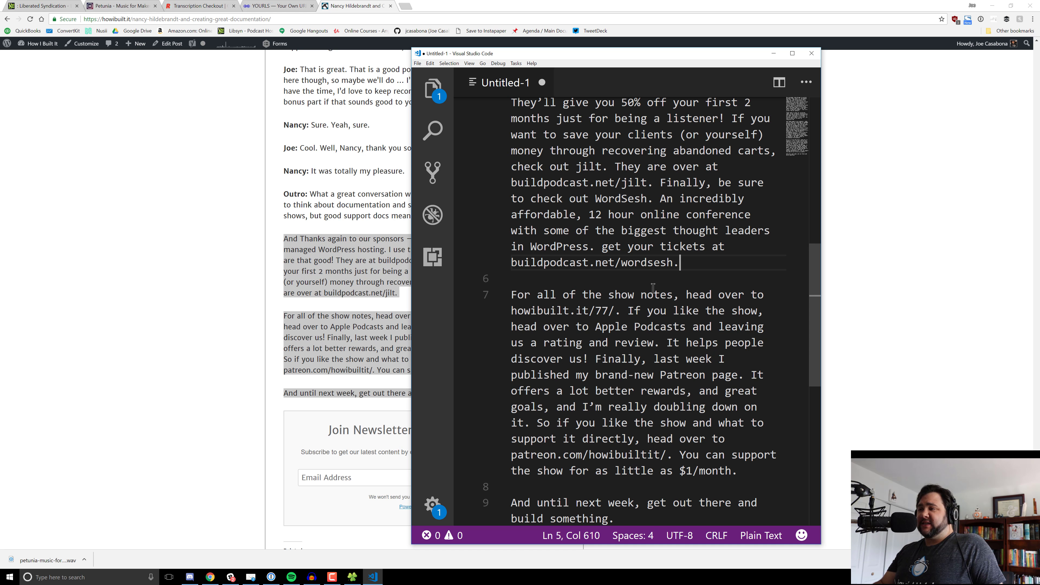
{"action": "scroll", "coordinate": [661, 346], "scroll_direction": "down", "scroll_amount": 2}
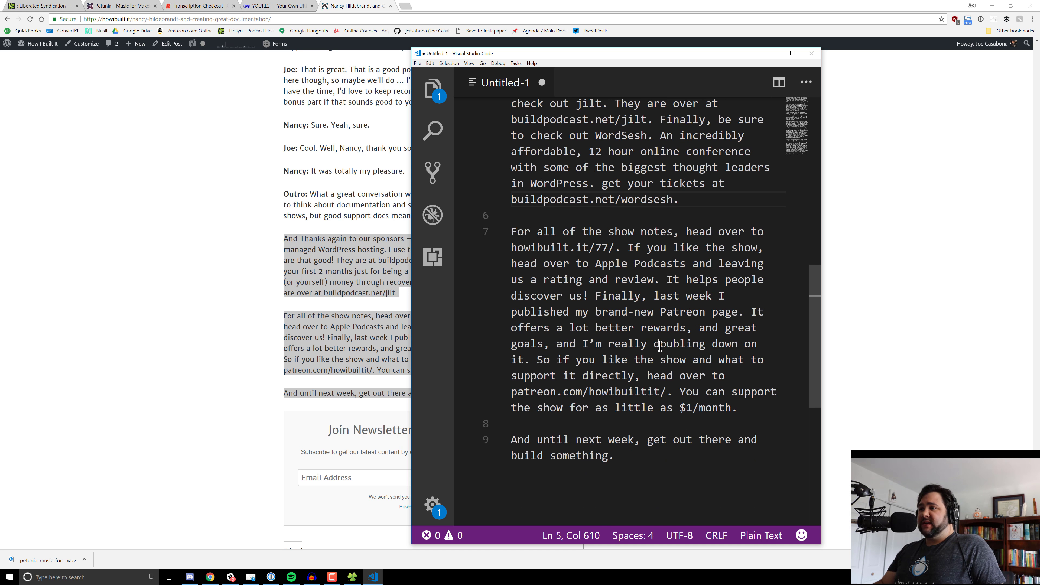
{"action": "left_click", "coordinate": [603, 248]}
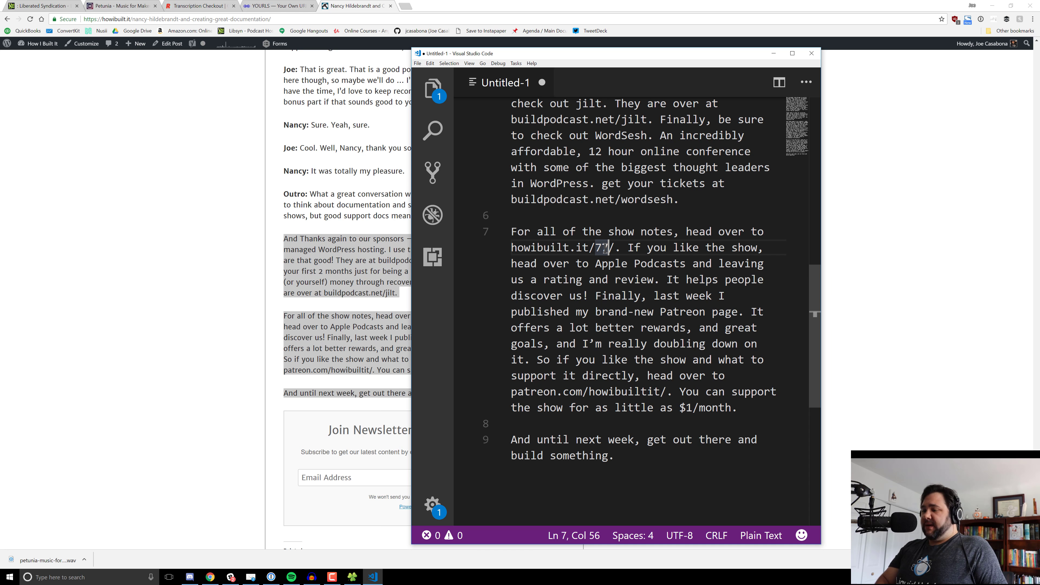
{"action": "key", "text": "BackSpace"}
{"action": "type", "text": "8"}
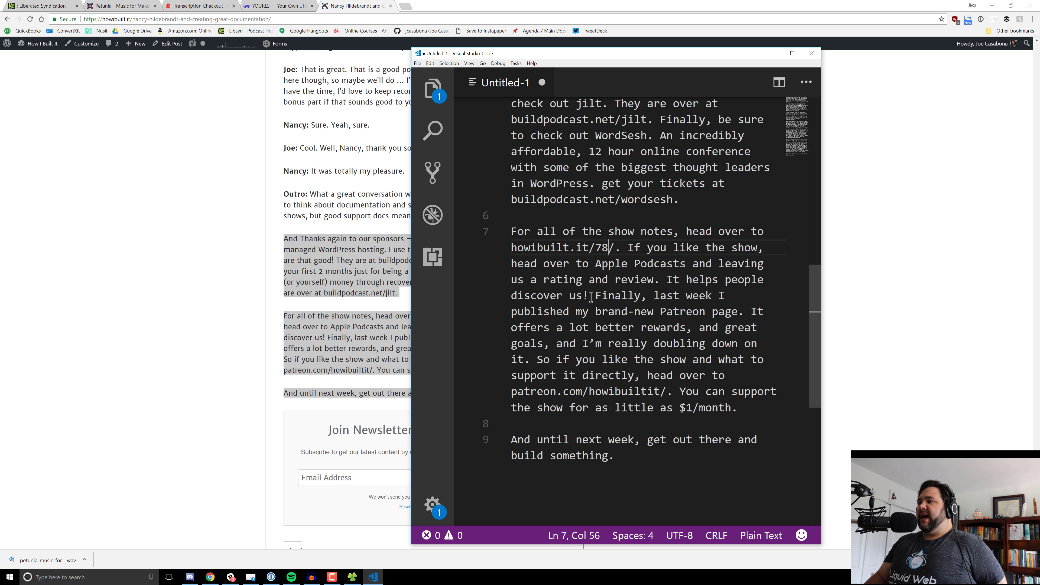
- Delete the sentences after 'Finally,' announcing last week's new Patreon page
{"action": "left_click_drag", "start_coordinate": [591, 296], "coordinate": [639, 332]}
{"action": "left_click_drag", "start_coordinate": [703, 427], "coordinate": [734, 408]}
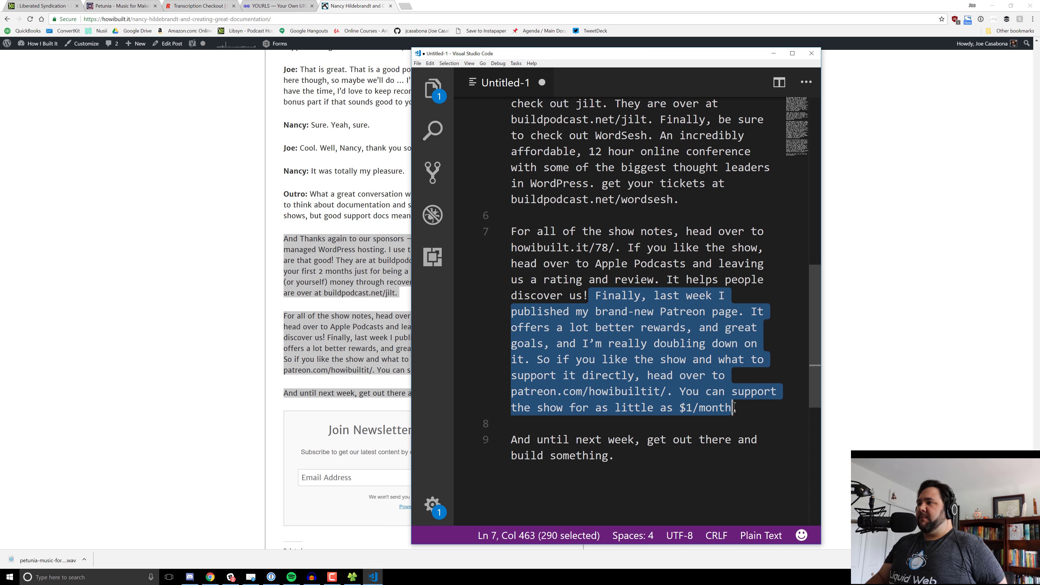
{"action": "left_click", "coordinate": [592, 295]}
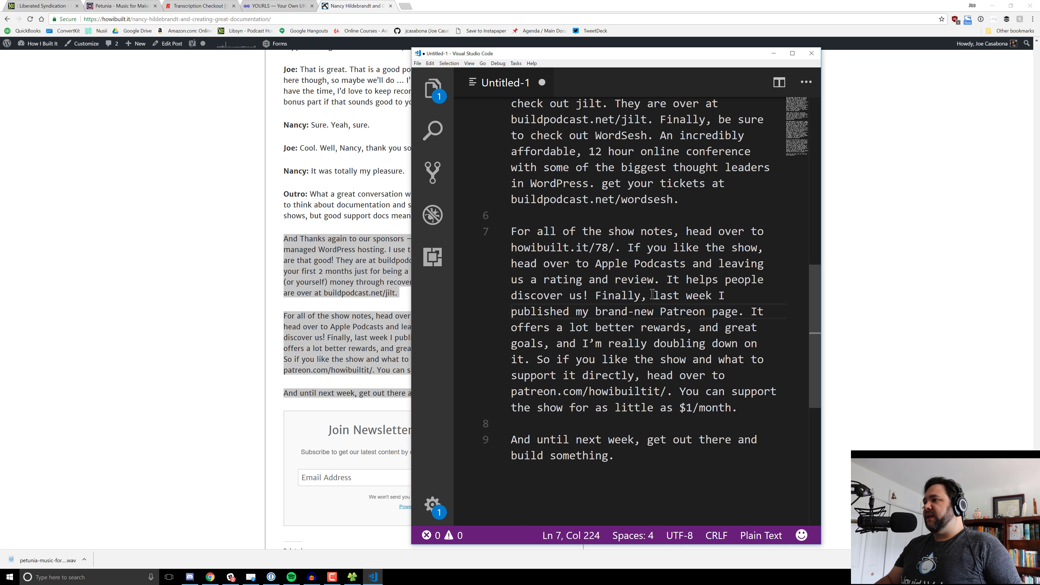
{"action": "left_click_drag", "start_coordinate": [652, 294], "coordinate": [563, 363]}
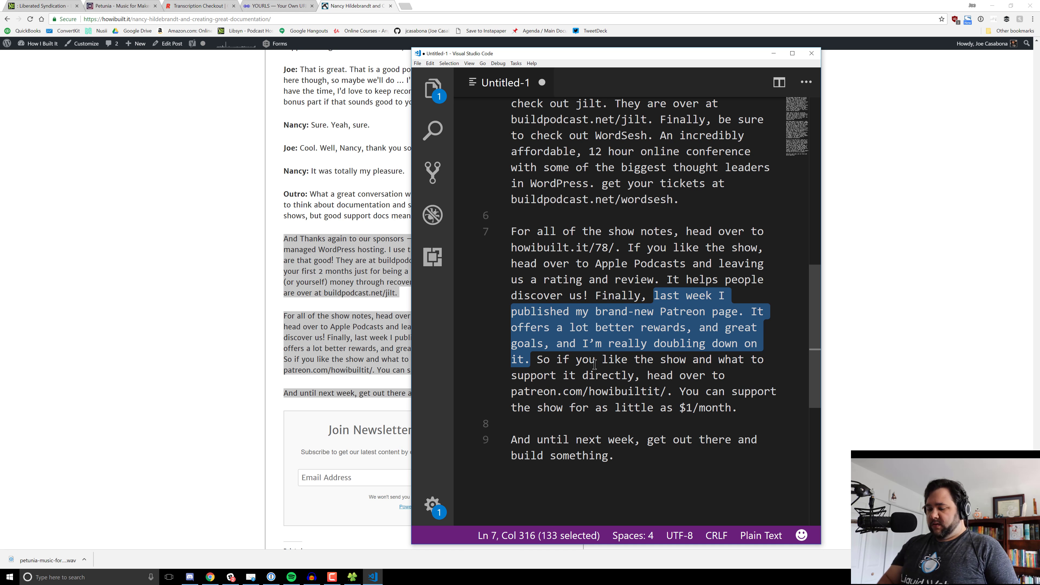
{"action": "key", "text": "BackSpace"}
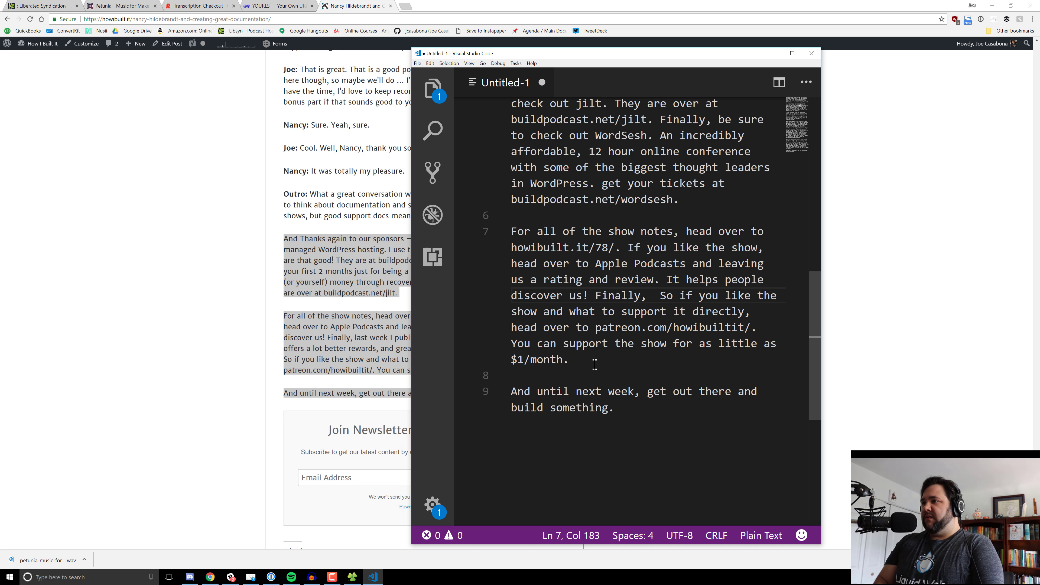
- Rewrite the Patreon lines: backer perks, voting on the official t-shirt, free shirt for higher pledges
{"action": "key", "text": "Delete"}
{"action": "key", "text": "Delete"}
{"action": "key", "text": "Delete"}
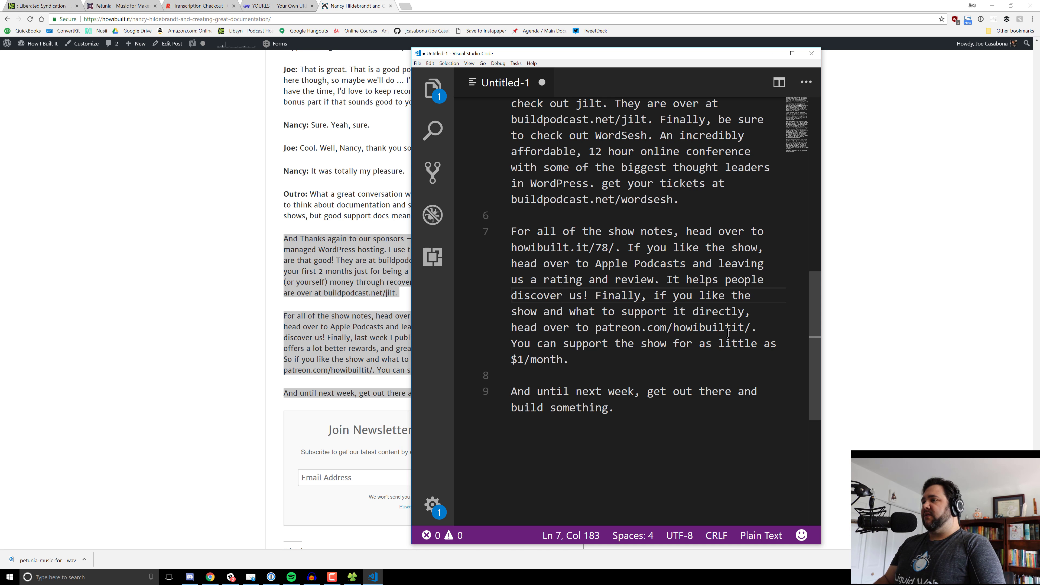
{"action": "type", "text": "We have lots o"}
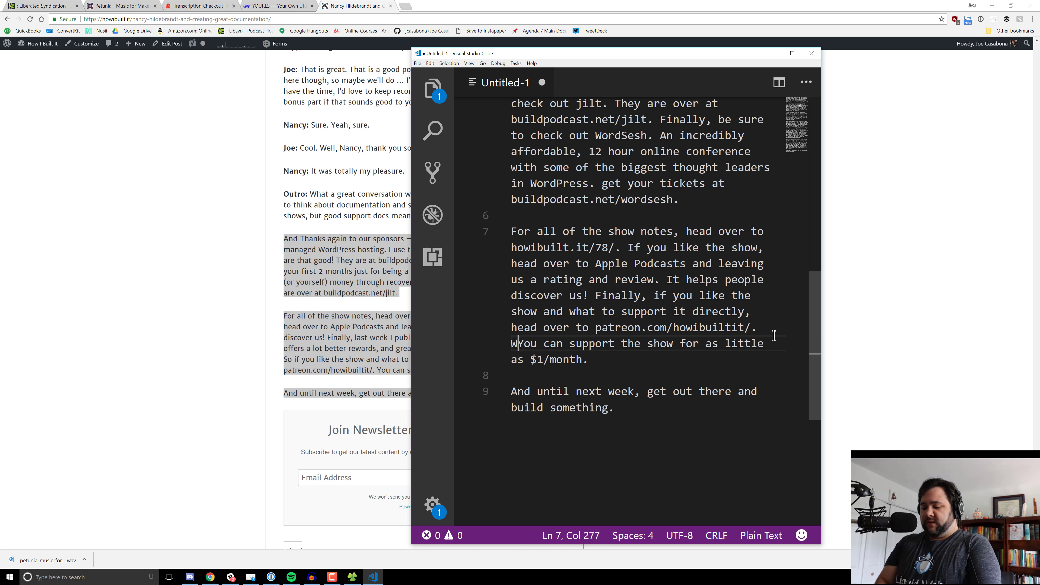
{"action": "type", "text": "f great "}
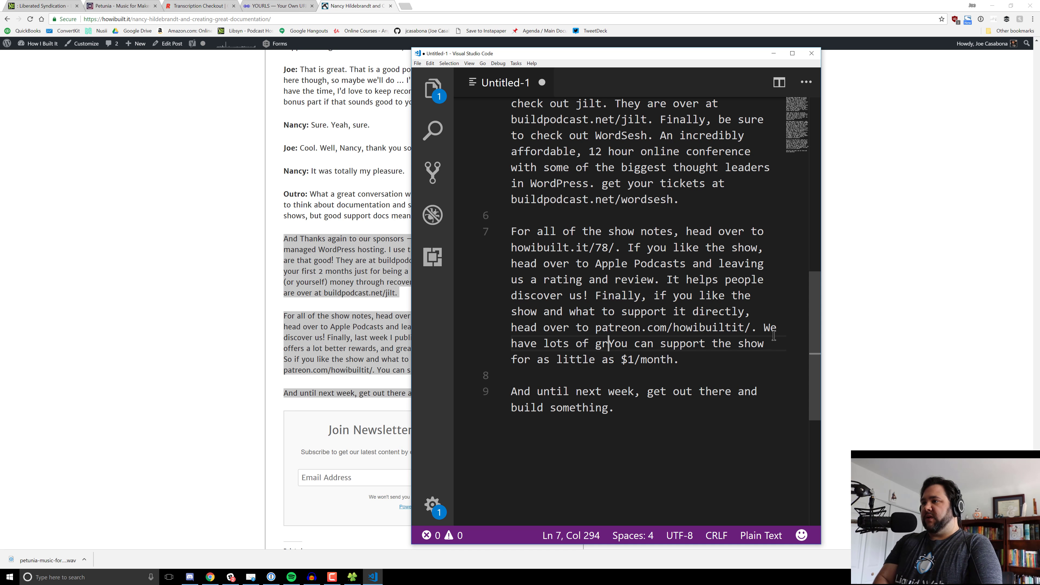
{"action": "type", "text": "perks for "}
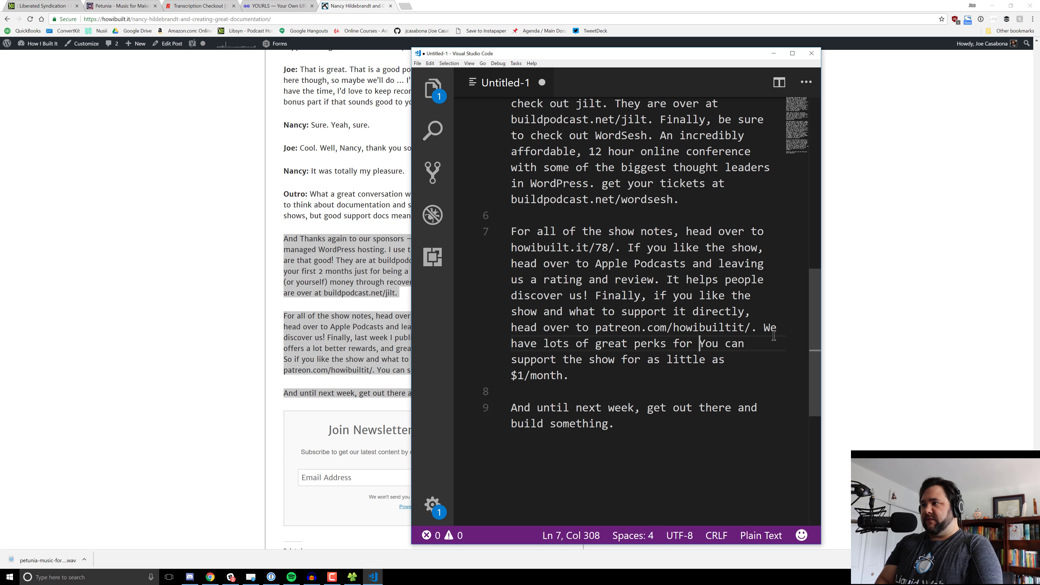
{"action": "type", "text": "backers,"}
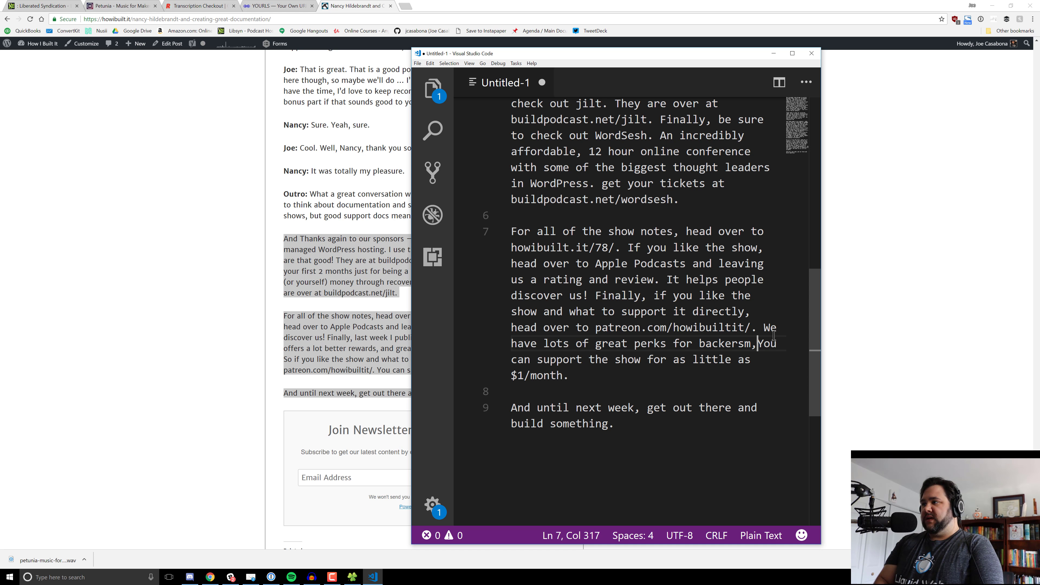
{"action": "type", "text": " and right now, "}
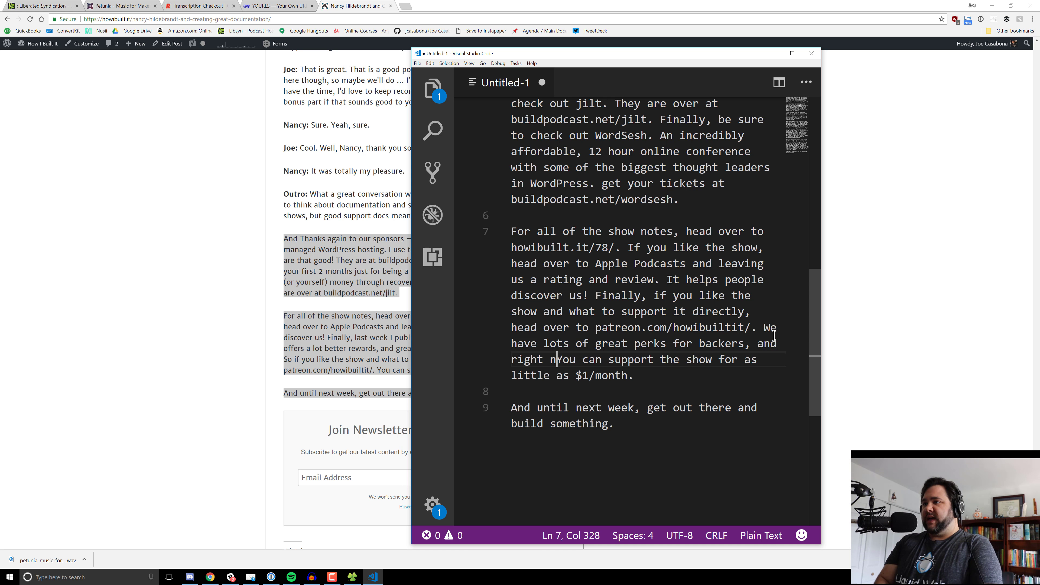
{"action": "type", "text": "you vot"}
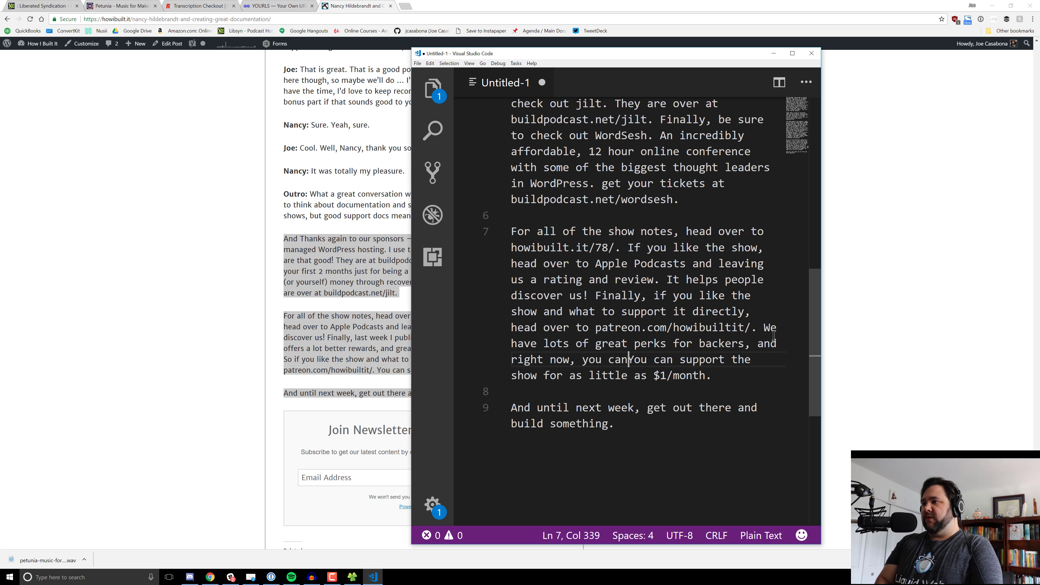
{"action": "type", "text": "e on the off"}
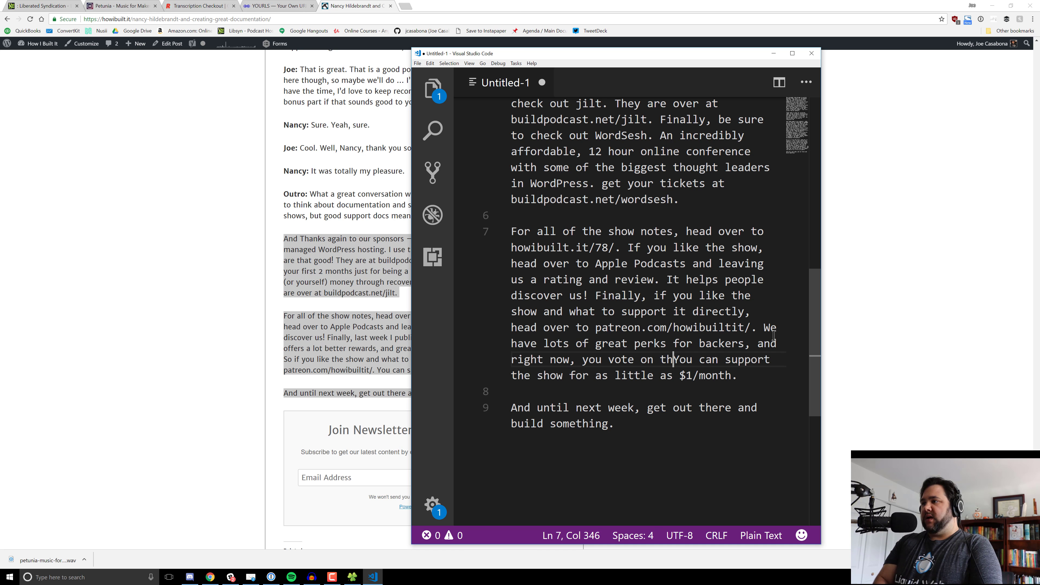
{"action": "type", "text": "icial t-"}
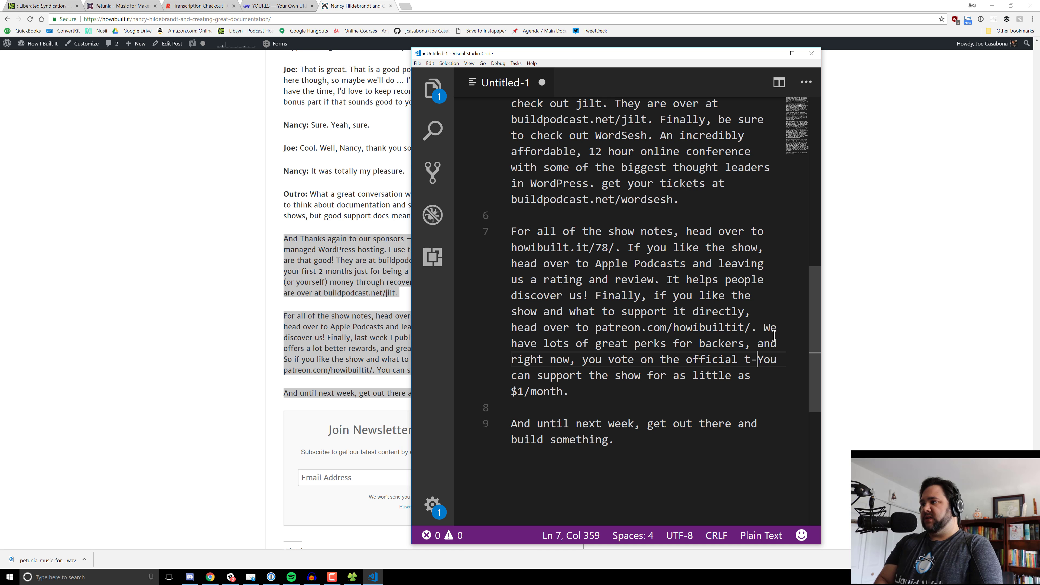
{"action": "type", "text": "shirt. You"}
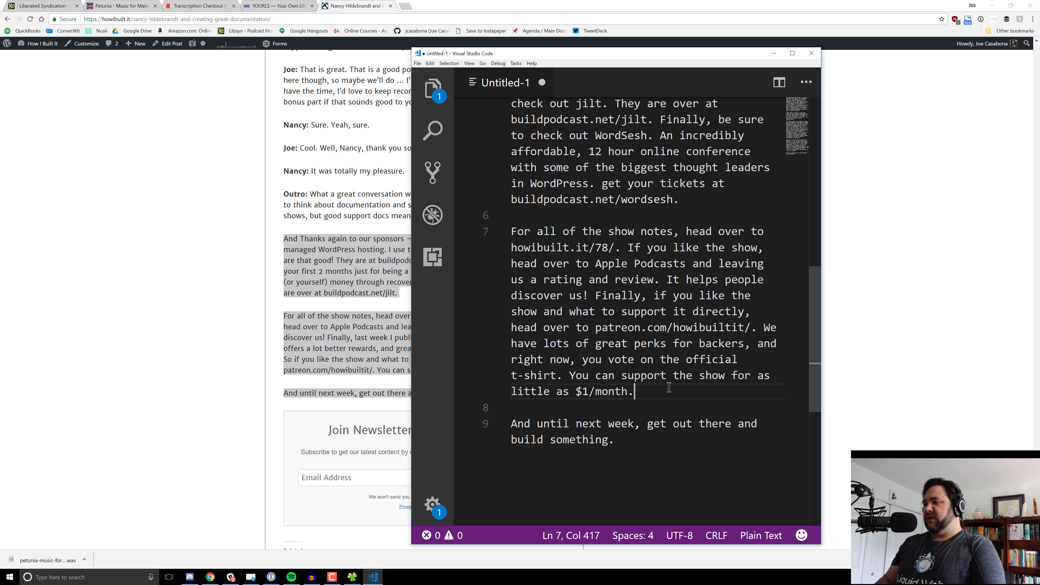
{"action": "type", "text": " can support the show for as little as $1/month. If you "}
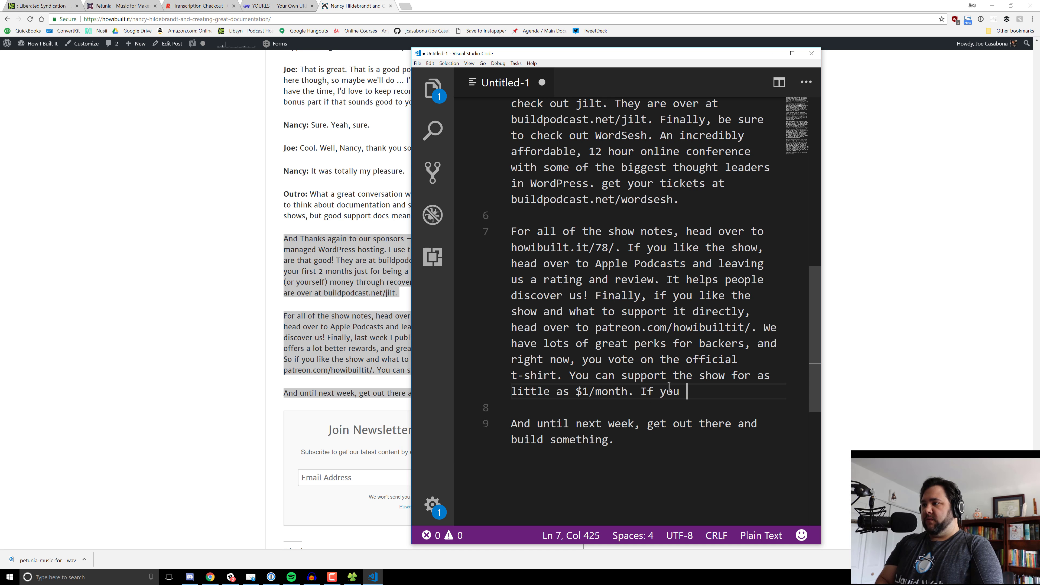
{"action": "type", "text": "back at"}
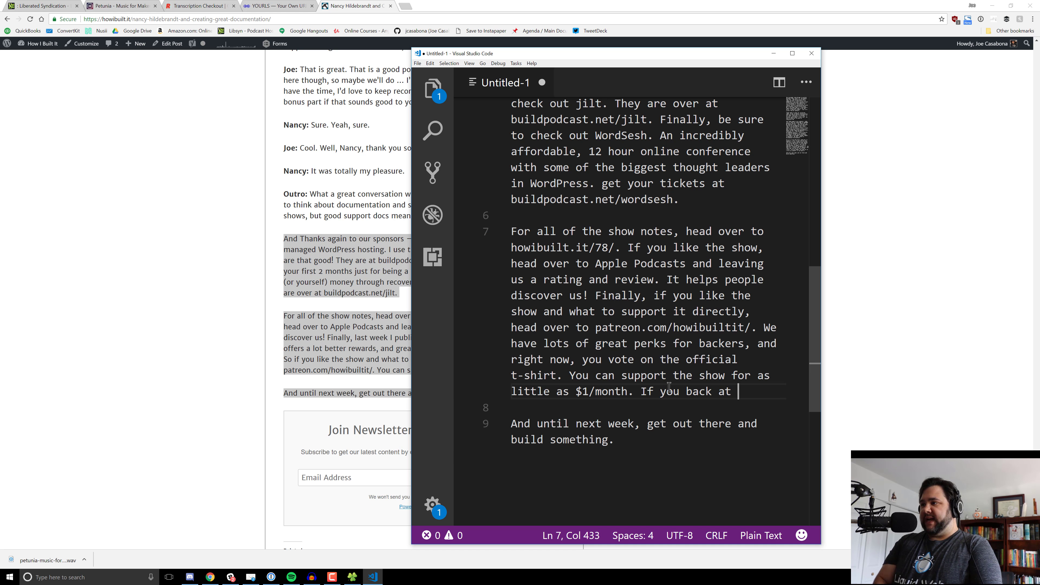
{"action": "key", "text": "BackSpace"}
{"action": "key", "text": "BackSpace"}
{"action": "key", "text": "BackSpace"}
{"action": "key", "text": "BackSpace"}
{"action": "key", "text": "BackSpace"}
{"action": "key", "text": "BackSpace"}
{"action": "key", "text": "BackSpace"}
{"action": "key", "text": "BackSpace"}
{"action": "type", "text": "pledge at $!0/mo, yoiu'"}
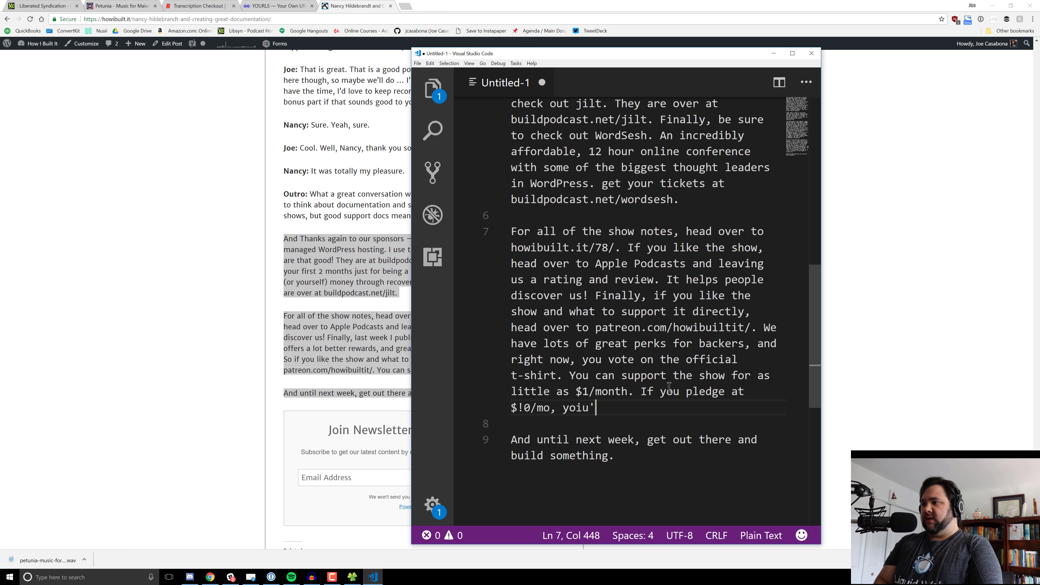
{"action": "key", "text": "BackSpace"}
{"action": "key", "text": "BackSpace"}
{"action": "key", "text": "BackSpace"}
{"action": "type", "text": "u'll get "}
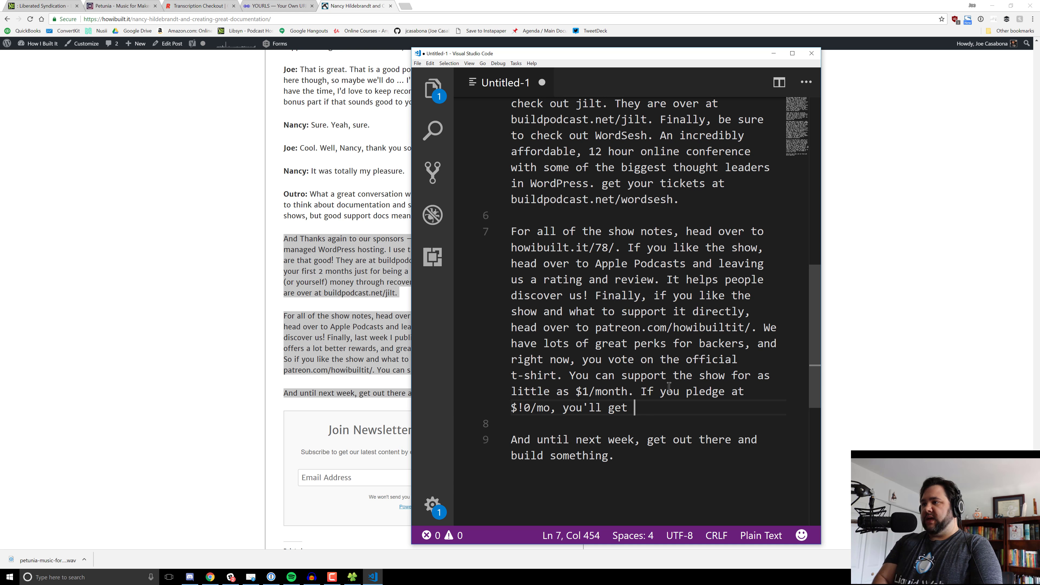
{"action": "type", "text": "that shirt for free."}
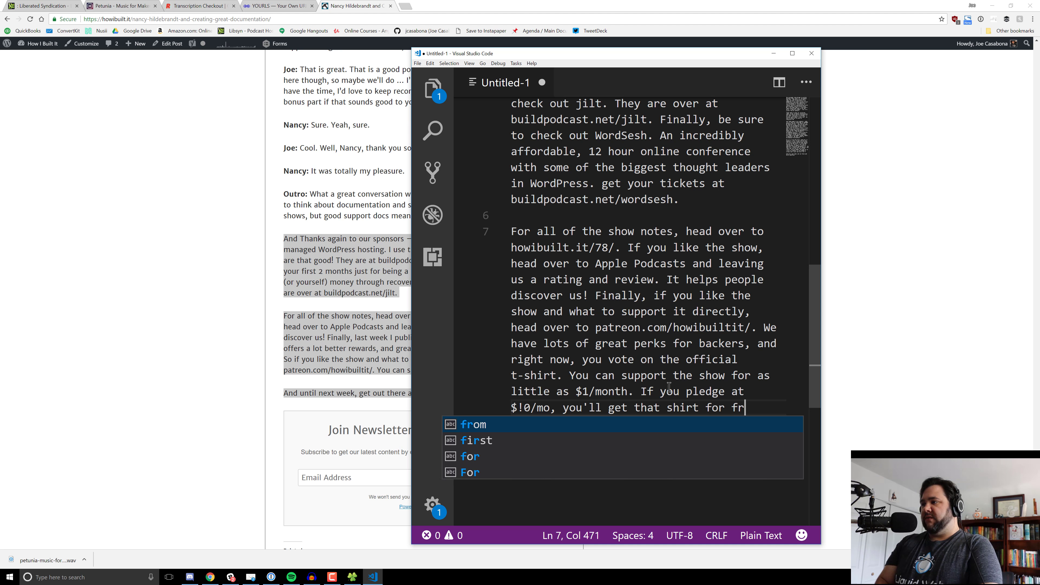
{"action": "scroll", "coordinate": [669, 387], "scroll_direction": "up", "scroll_amount": 7}
{"action": "left_click_drag", "start_coordinate": [655, 53], "coordinate": [877, 22]}
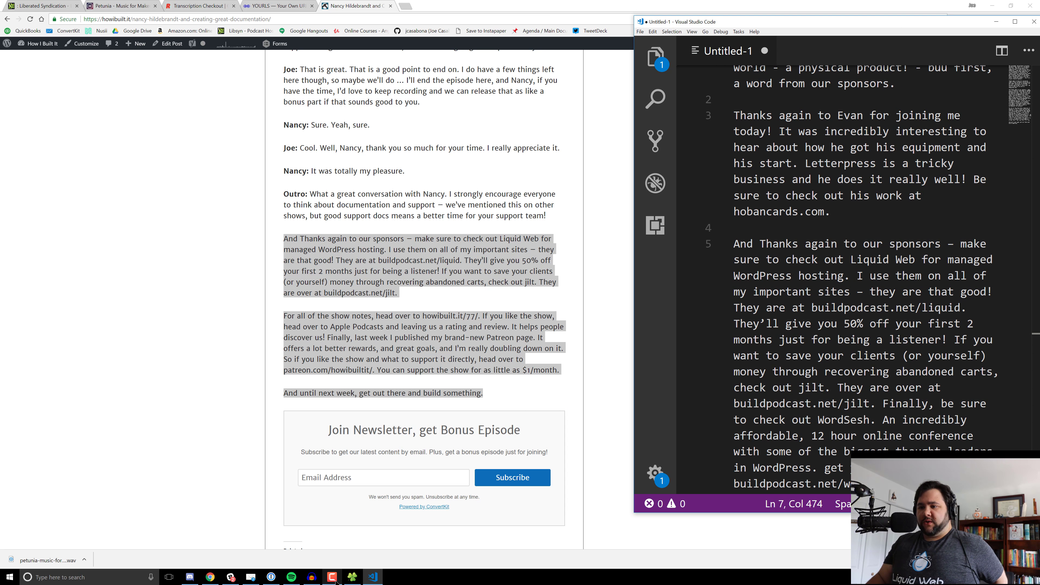
- Return to Audacity and zoom in twice on the interview clip's end near 36:09
{"action": "left_click", "coordinate": [313, 578]}
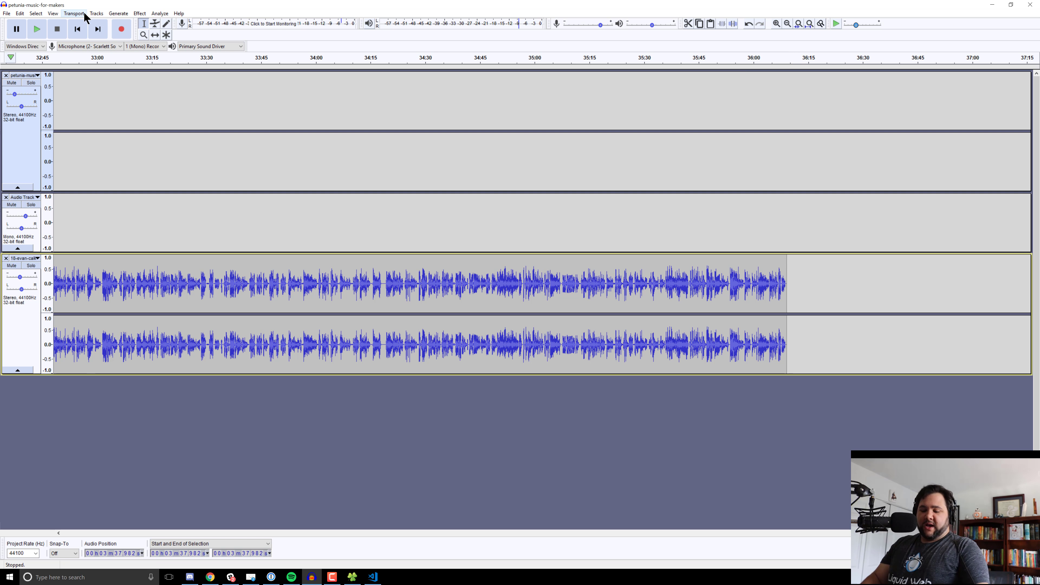
{"action": "key", "text": "ctrl+1"}
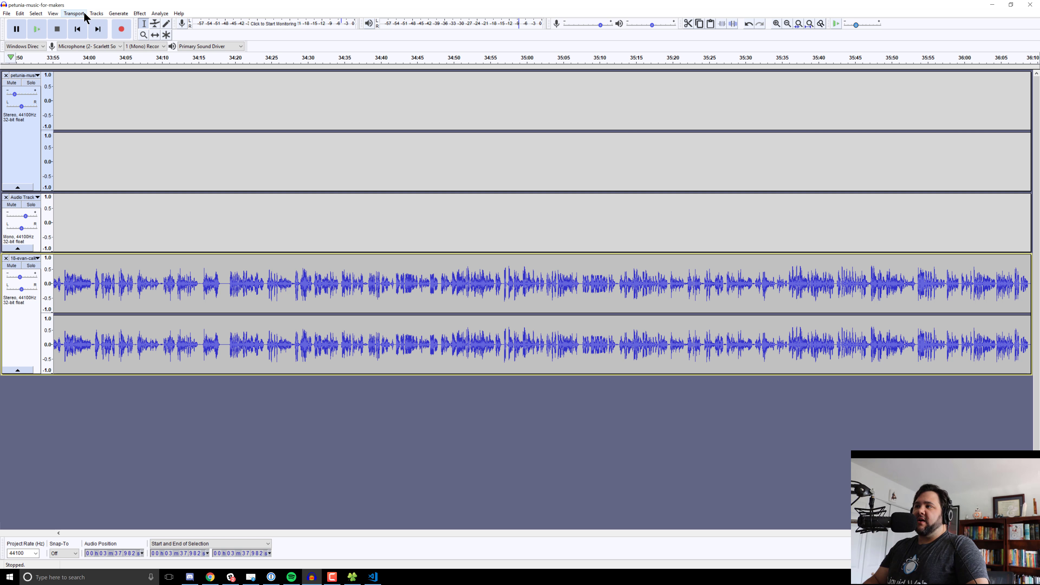
{"action": "key", "text": "ctrl+1"}
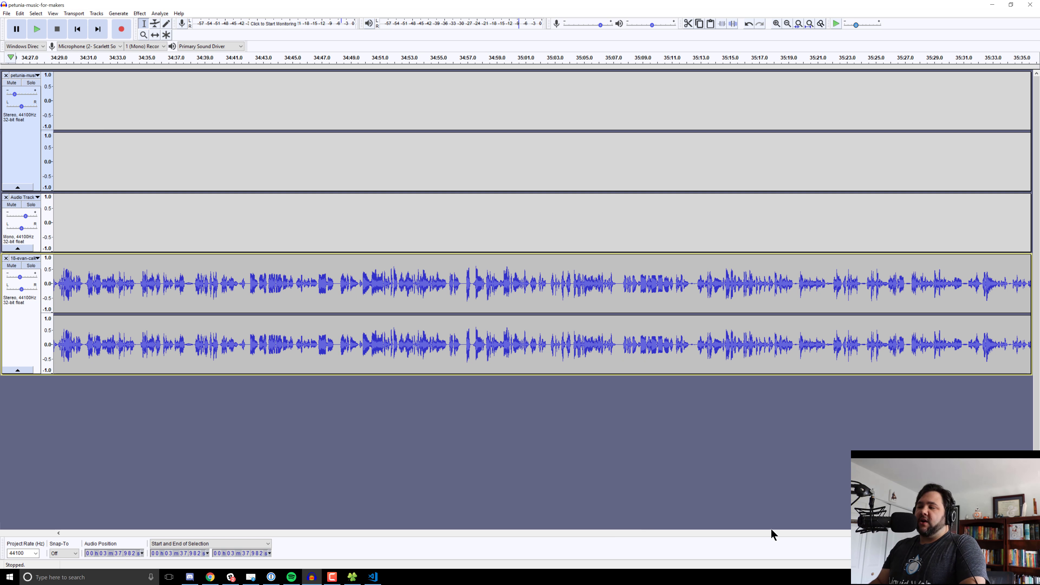
{"action": "scroll", "coordinate": [542, 221], "scroll_direction": "right", "scroll_amount": 5}
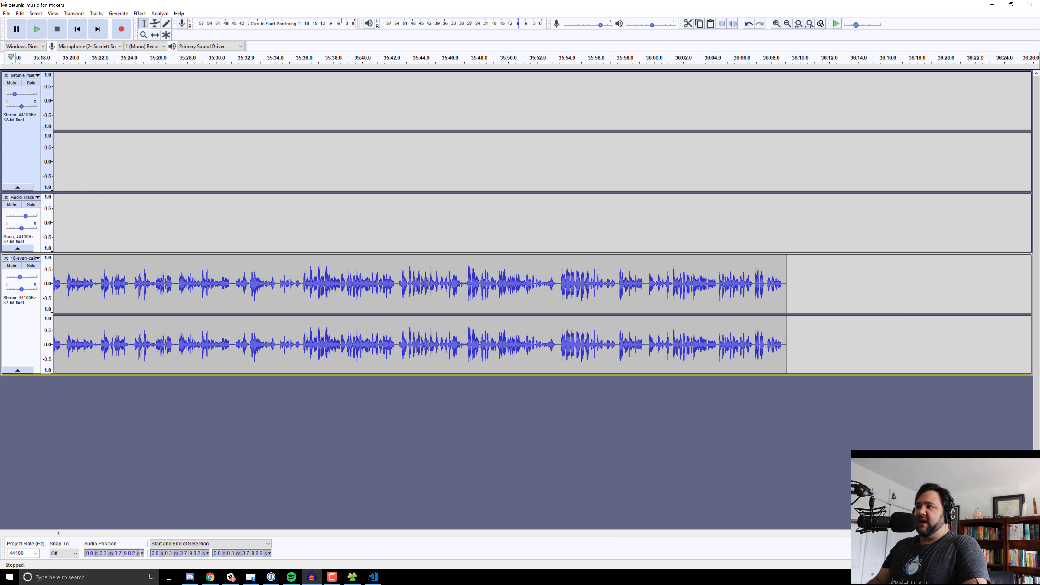
- Cut the interview track's tail from about 36:00 to its end, then bring up Stock Music
{"action": "left_click", "coordinate": [647, 57]}
{"action": "key", "text": "space"}
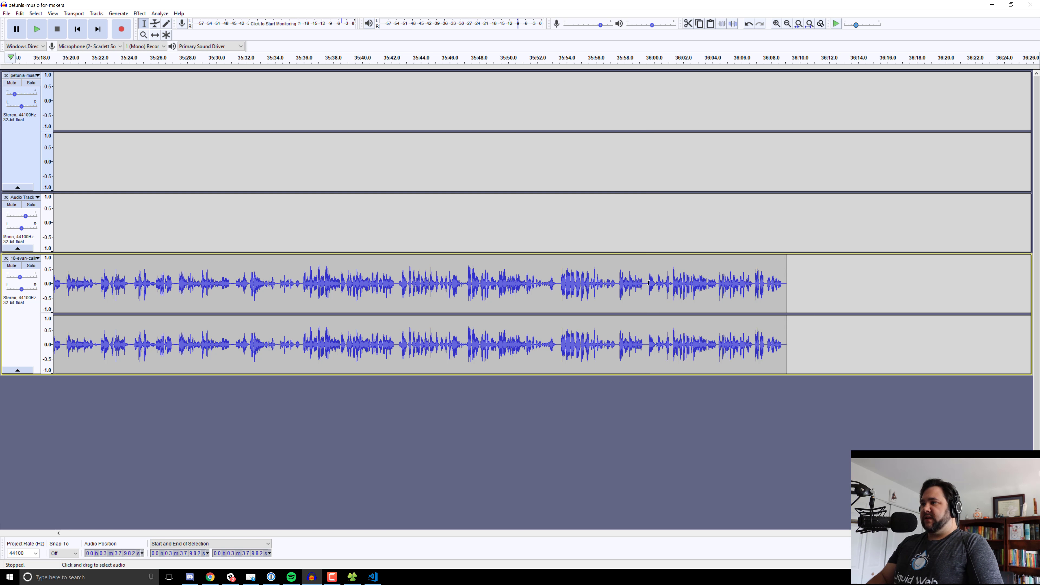
{"action": "left_click", "coordinate": [647, 284]}
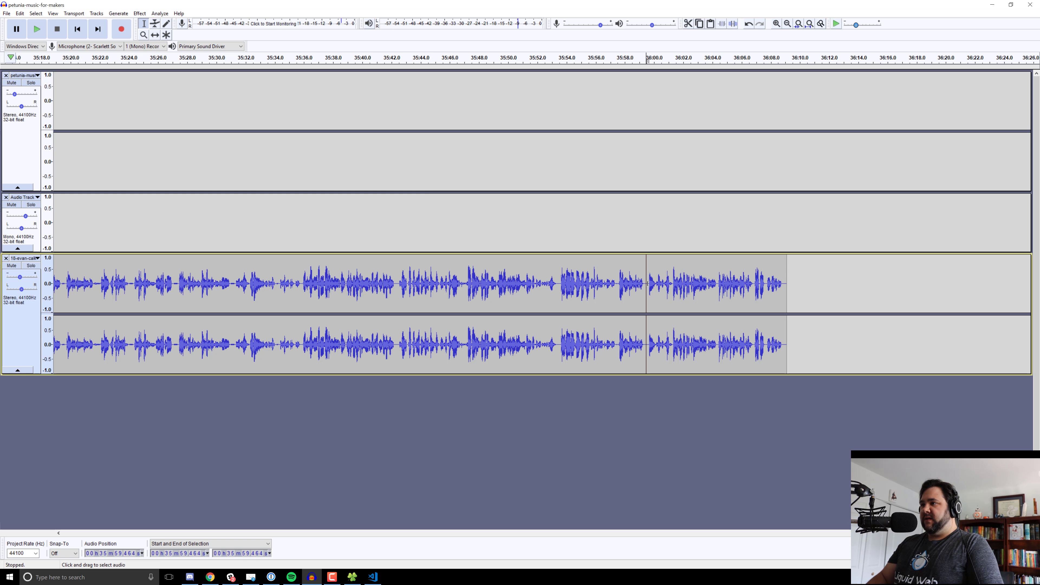
{"action": "left_click_drag", "start_coordinate": [647, 283], "coordinate": [787, 280]}
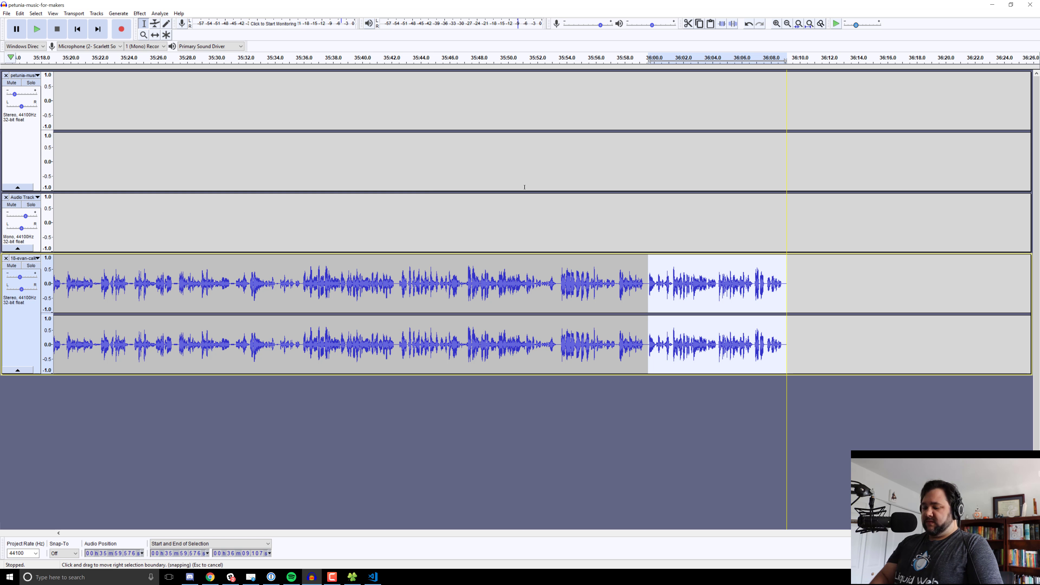
{"action": "key", "text": "Delete"}
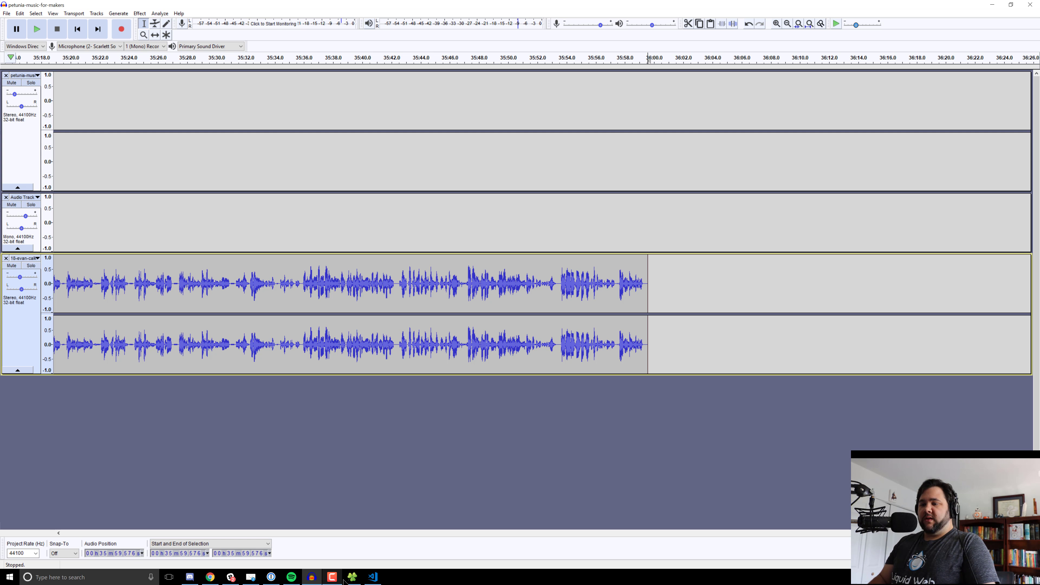
{"action": "left_click", "coordinate": [351, 577]}
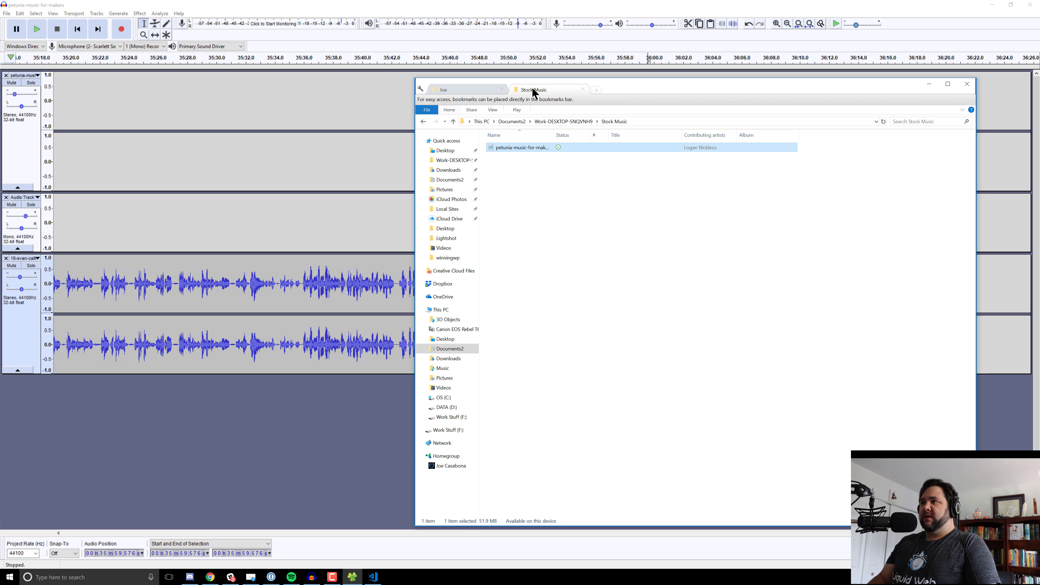
- Import the petunia music file into Audacity as a new bottom track and select Time Shift
{"action": "left_click_drag", "start_coordinate": [431, 278], "coordinate": [377, 441]}
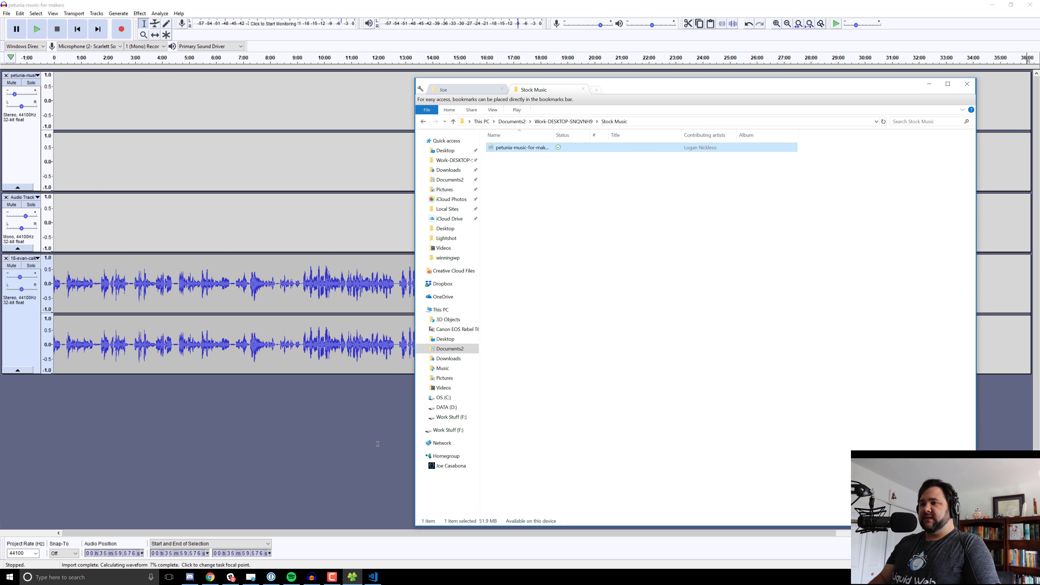
{"action": "left_click", "coordinate": [229, 425]}
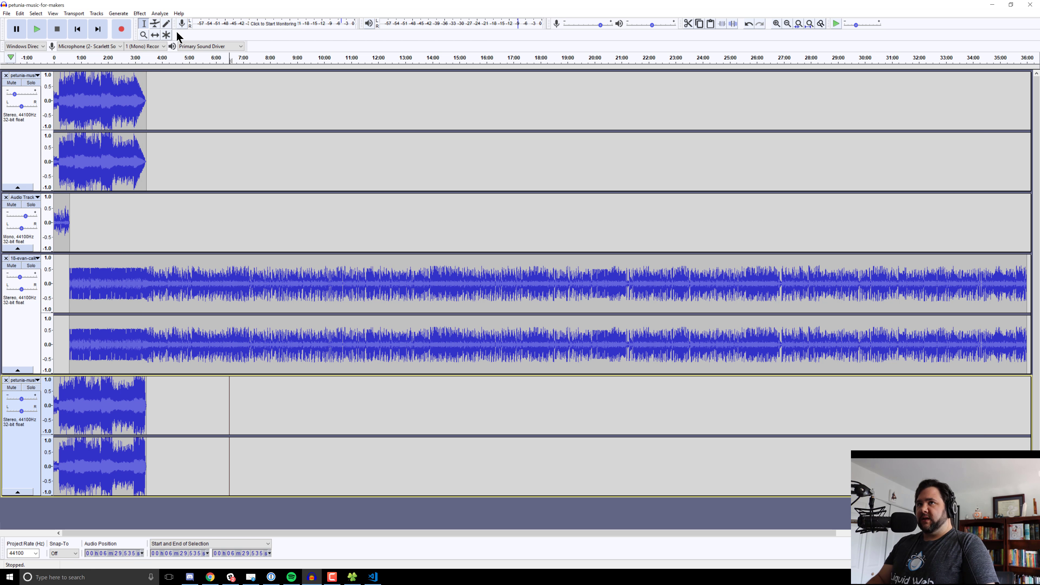
{"action": "left_click", "coordinate": [156, 35]}
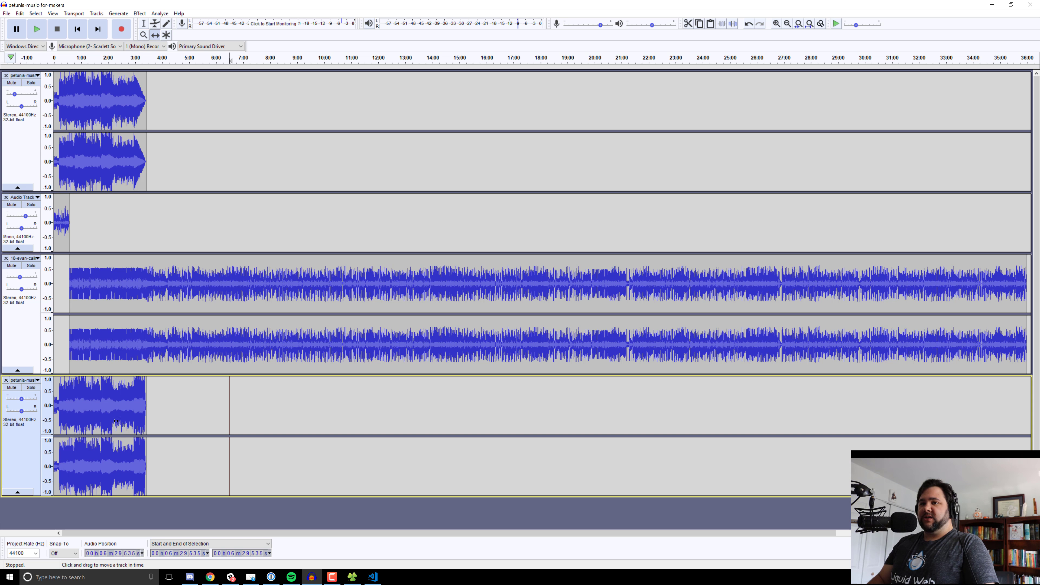
- Slide the bottom petunia clip to start around 35:19, overlapping the interview's end
{"action": "left_click_drag", "start_coordinate": [101, 405], "coordinate": [953, 405]}
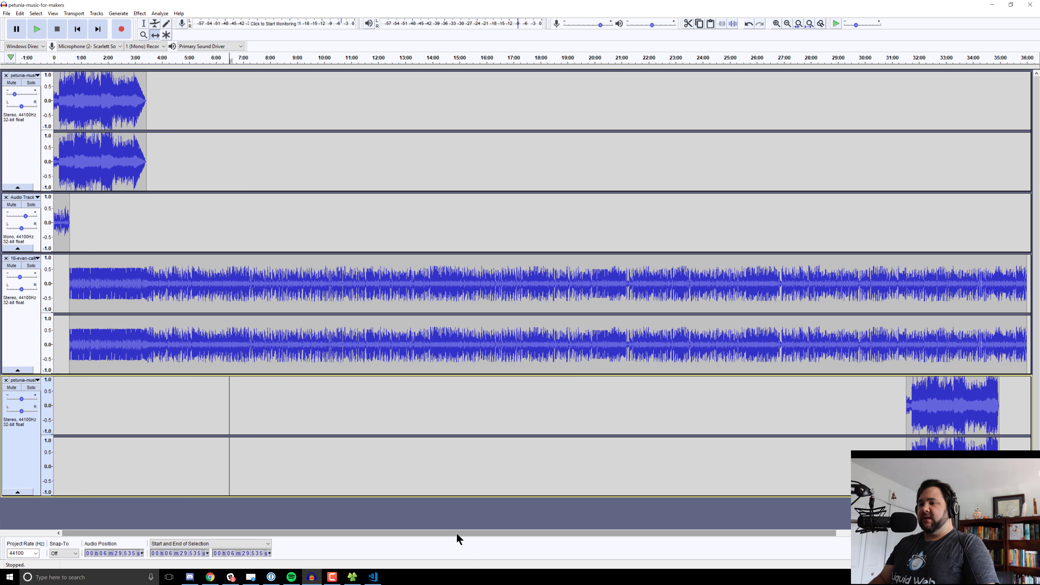
{"action": "left_click_drag", "start_coordinate": [456, 533], "coordinate": [673, 505]}
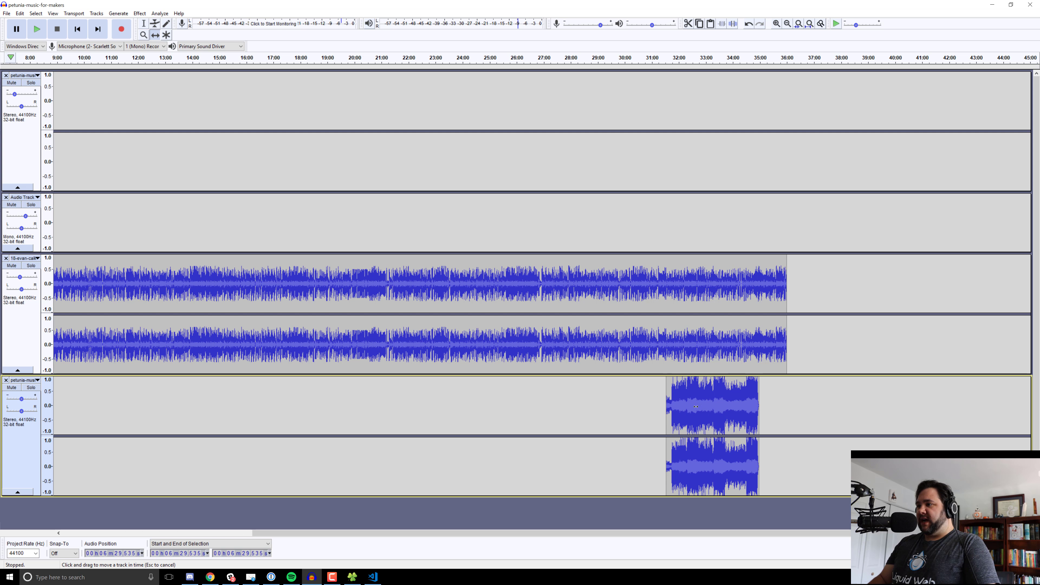
{"action": "left_click_drag", "start_coordinate": [699, 404], "coordinate": [796, 404]}
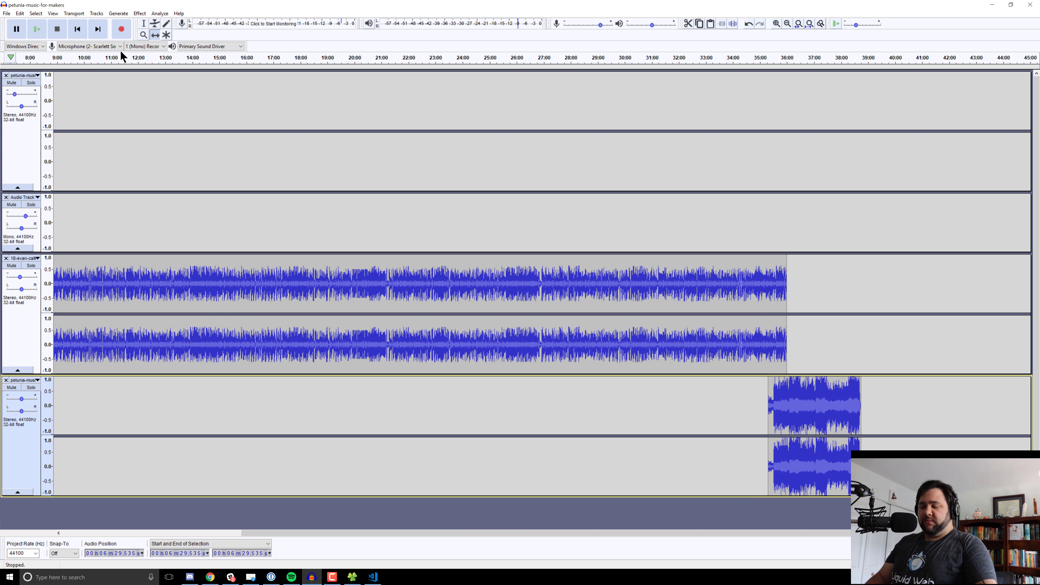
{"action": "key", "text": "ctrl+1"}
{"action": "key", "text": "ctrl+1"}
{"action": "key", "text": "ctrl+1"}
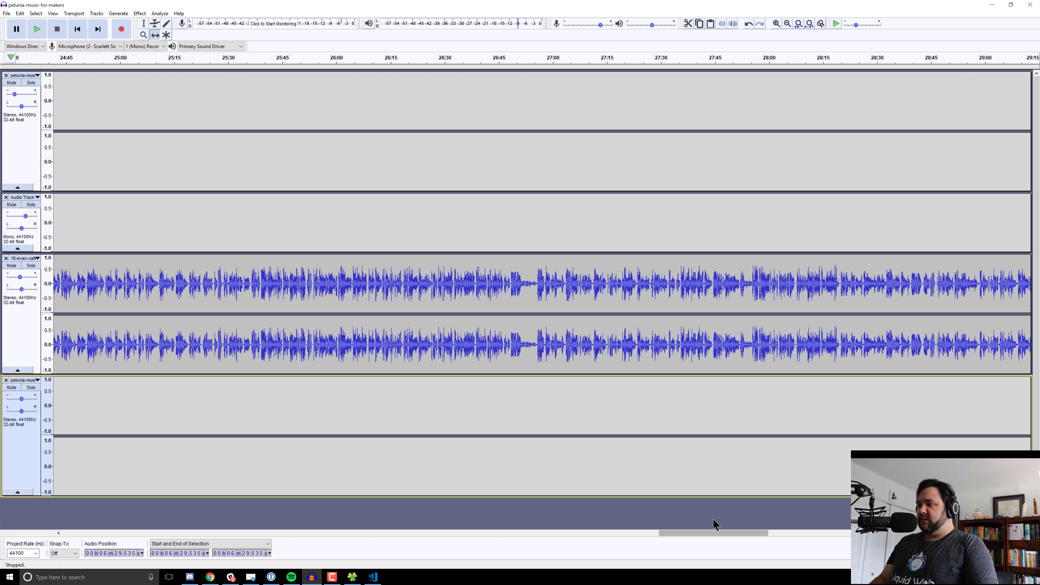
{"action": "left_click_drag", "start_coordinate": [723, 533], "coordinate": [948, 531]}
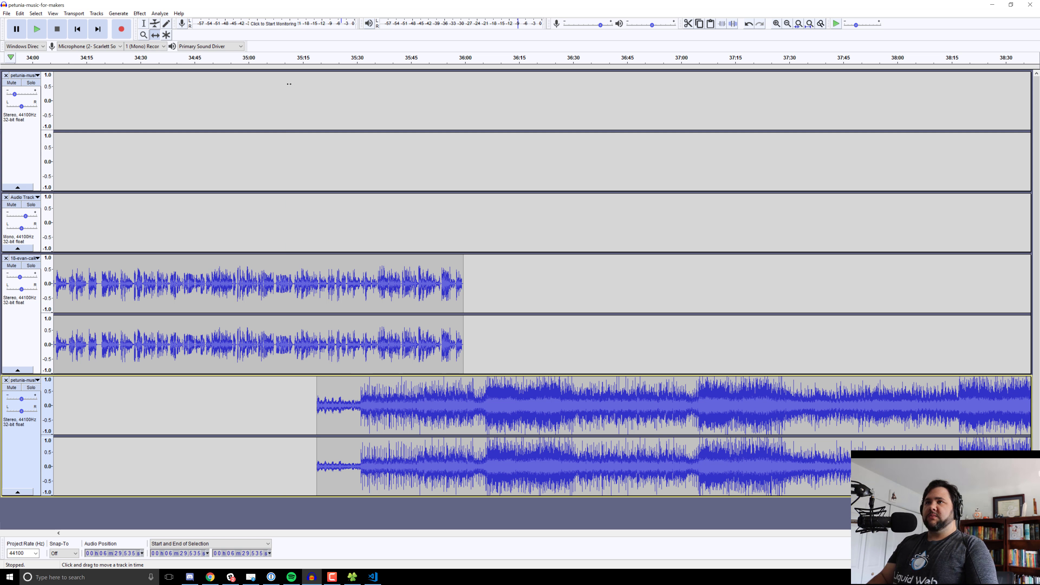
- Lower the petunia music tracks' gain, setting the closing music to -15 dB
{"action": "left_click_drag", "start_coordinate": [21, 399], "coordinate": [9, 403]}
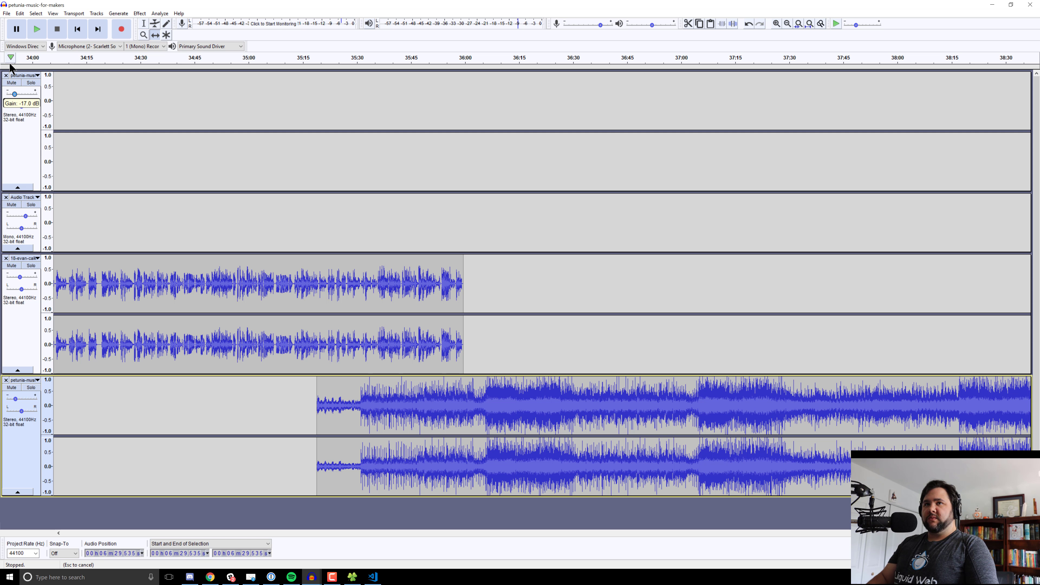
{"action": "left_click_drag", "start_coordinate": [11, 68], "coordinate": [16, 287]}
{"action": "left_click_drag", "start_coordinate": [17, 399], "coordinate": [12, 270]}
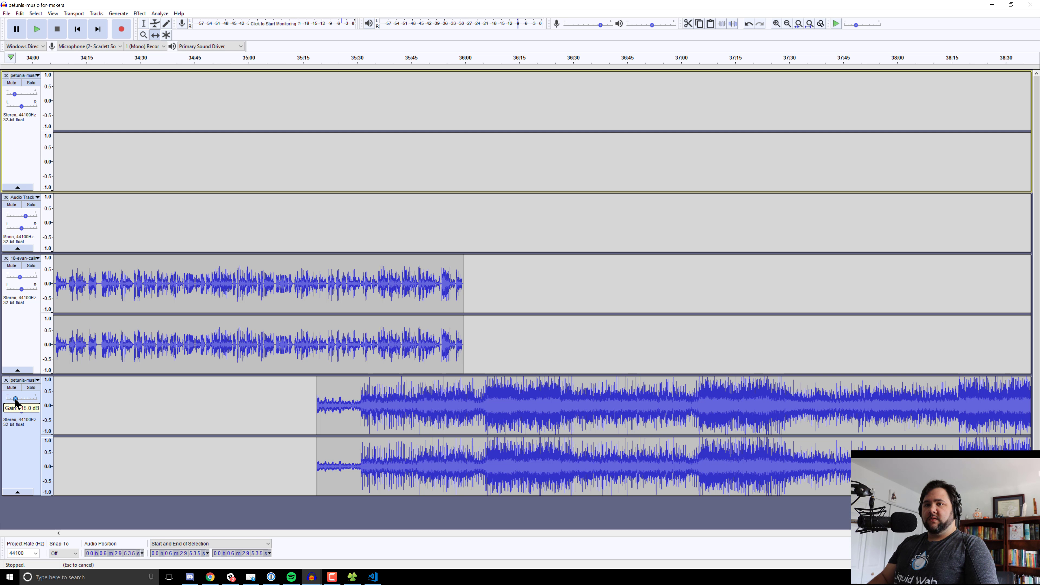
{"action": "left_click_drag", "start_coordinate": [14, 403], "coordinate": [15, 402]}
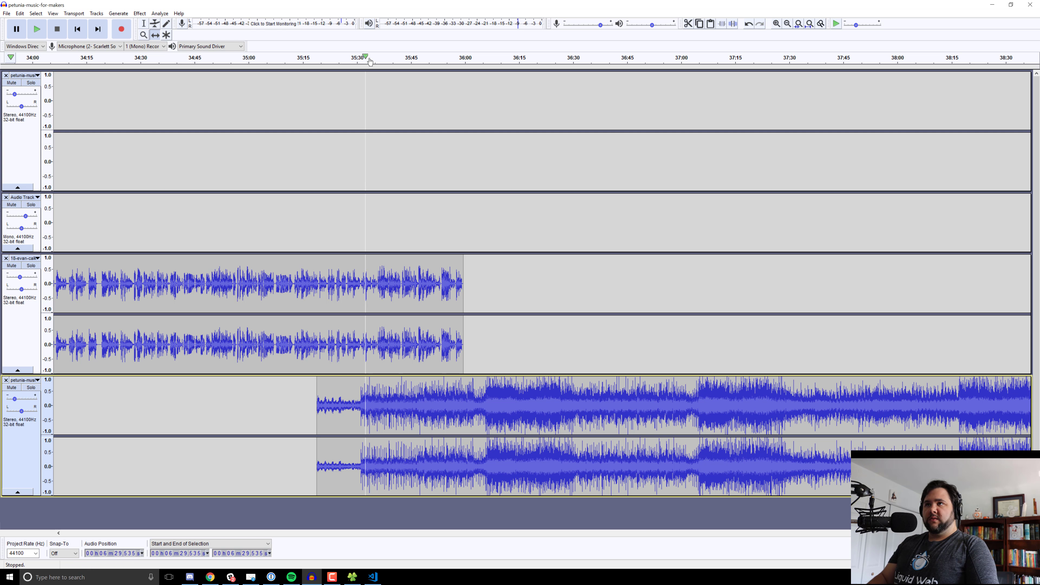
- Start recording on the voice track at 35:56 with Audacity sized beside the VS Code script
{"action": "left_click", "coordinate": [451, 222]}
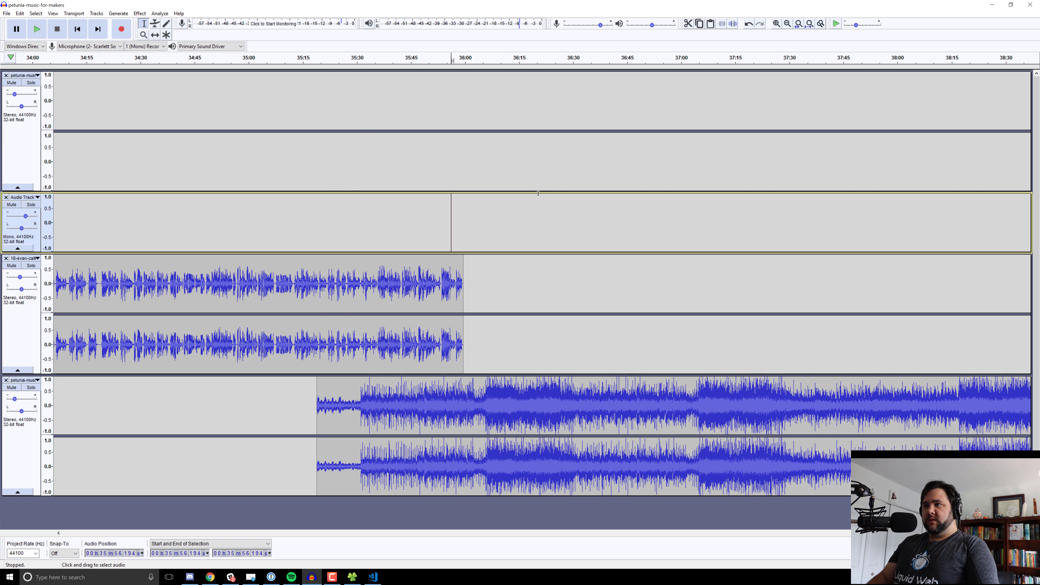
{"action": "left_click", "coordinate": [1009, 6]}
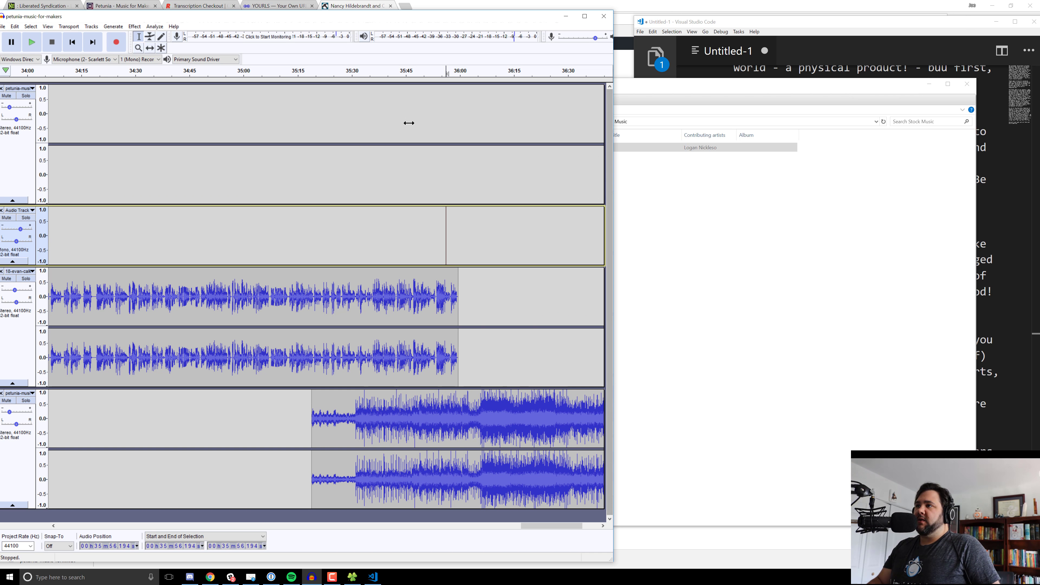
{"action": "left_click", "coordinate": [729, 51]}
{"action": "scroll", "coordinate": [809, 231], "scroll_direction": "down", "scroll_amount": 2}
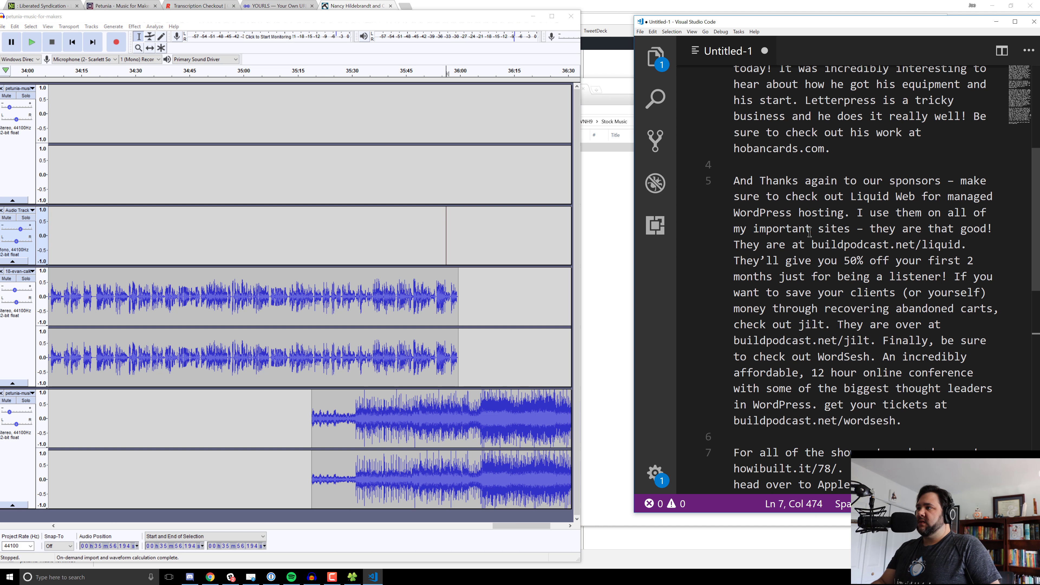
{"action": "scroll", "coordinate": [809, 232], "scroll_direction": "up", "scroll_amount": 3}
{"action": "scroll", "coordinate": [809, 232], "scroll_direction": "down", "scroll_amount": 1}
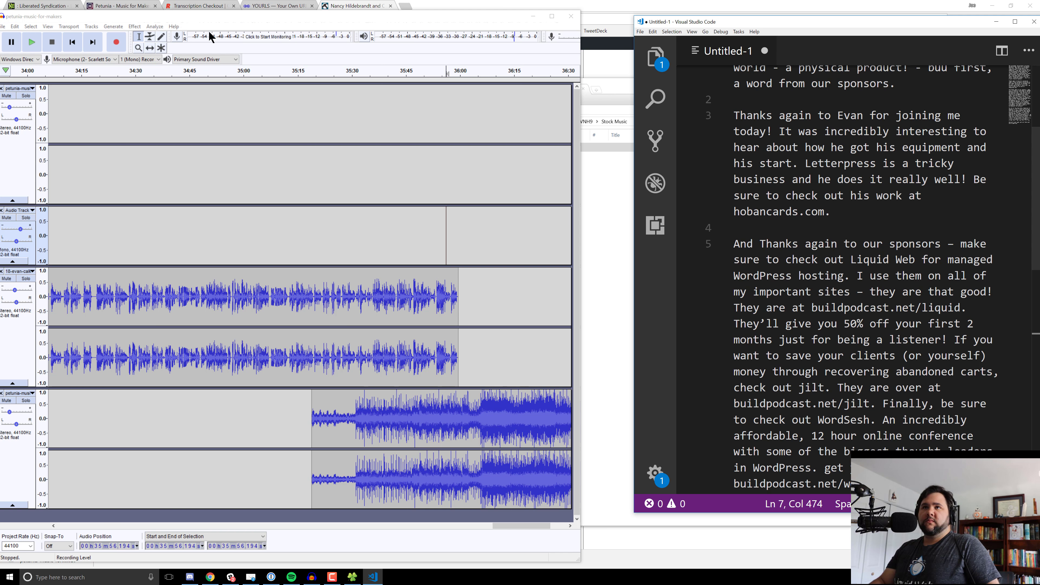
{"action": "left_click", "coordinate": [116, 42]}
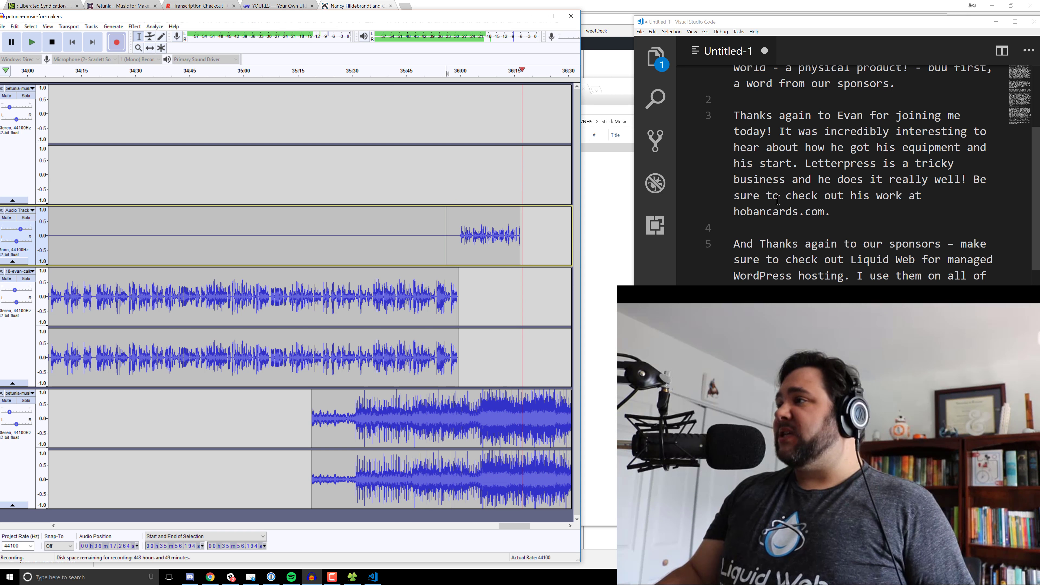
- Keep recording the thank-you and sponsor lines while scrolling the outro script
{"action": "scroll", "coordinate": [776, 217], "scroll_direction": "down", "scroll_amount": 3}
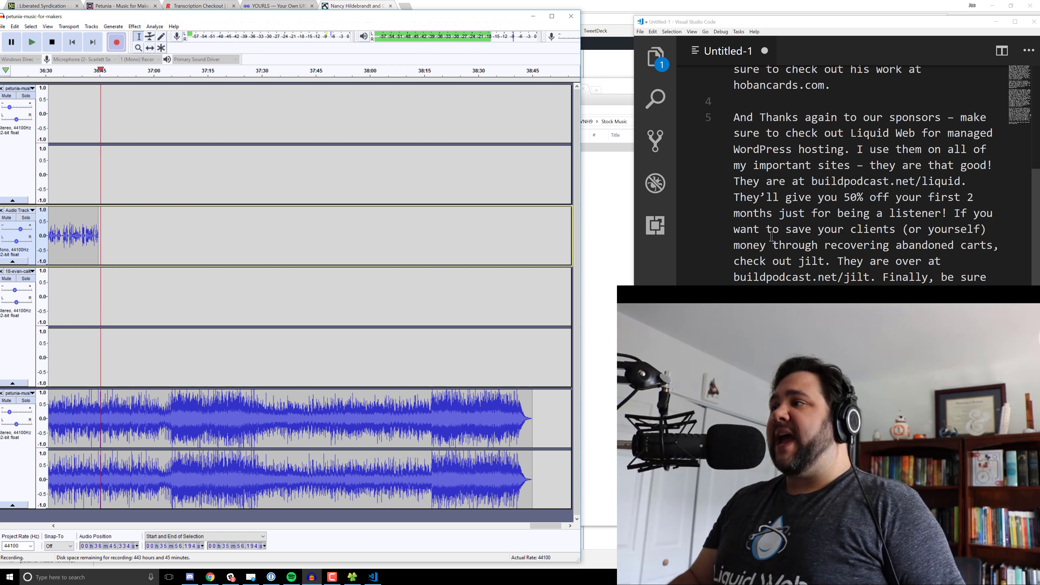
- Read the remaining outro lines and stop recording at roughly 37:42
{"action": "scroll", "coordinate": [771, 237], "scroll_direction": "down", "scroll_amount": 2}
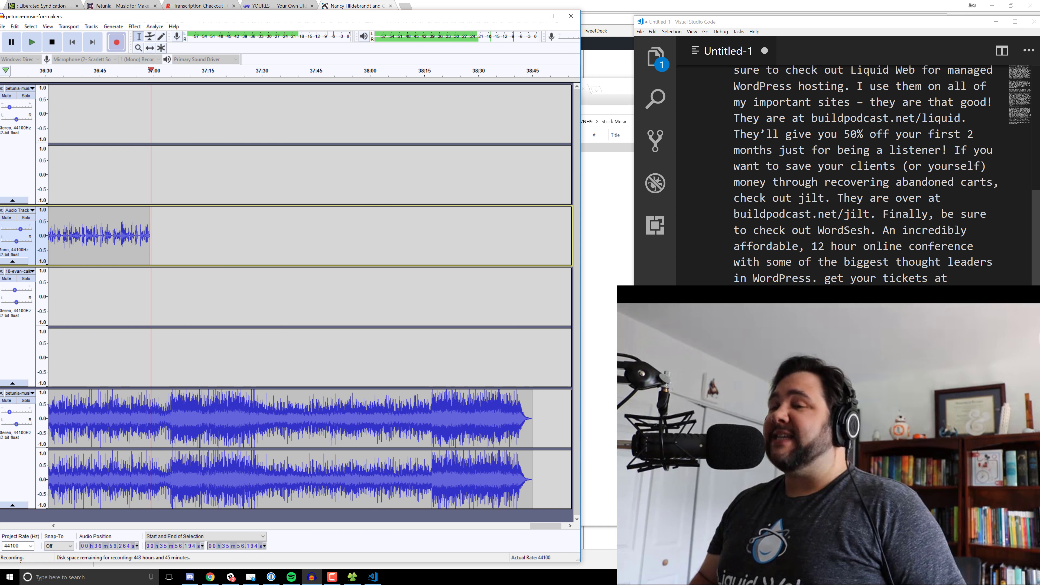
{"action": "scroll", "coordinate": [860, 172], "scroll_direction": "down", "scroll_amount": 3}
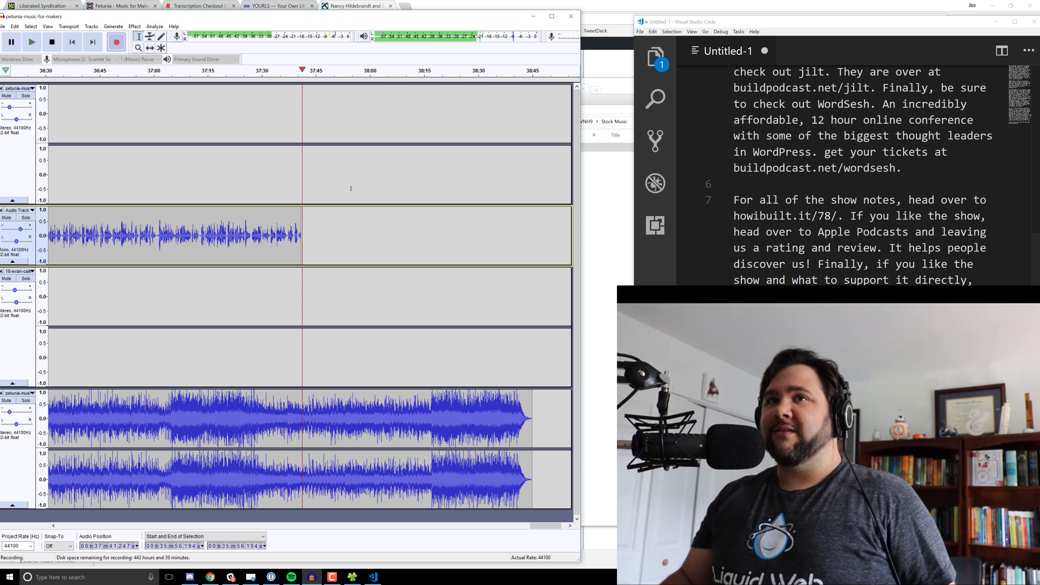
{"action": "key", "text": "space"}
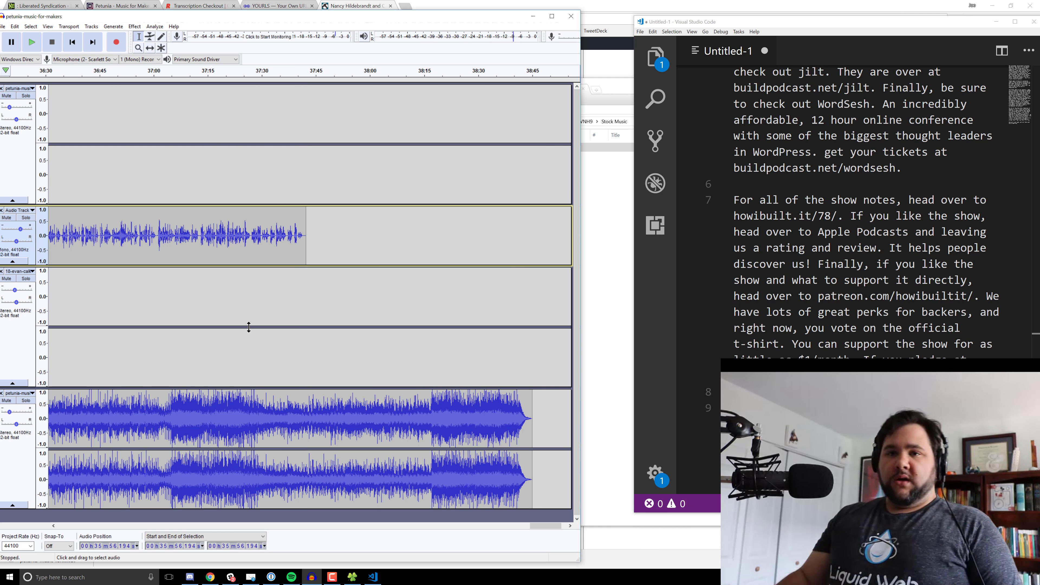
- Lower the closing music gain to -20 dB and audition the outro from about 37:36 and 38:00
{"action": "left_click", "coordinate": [7, 412]}
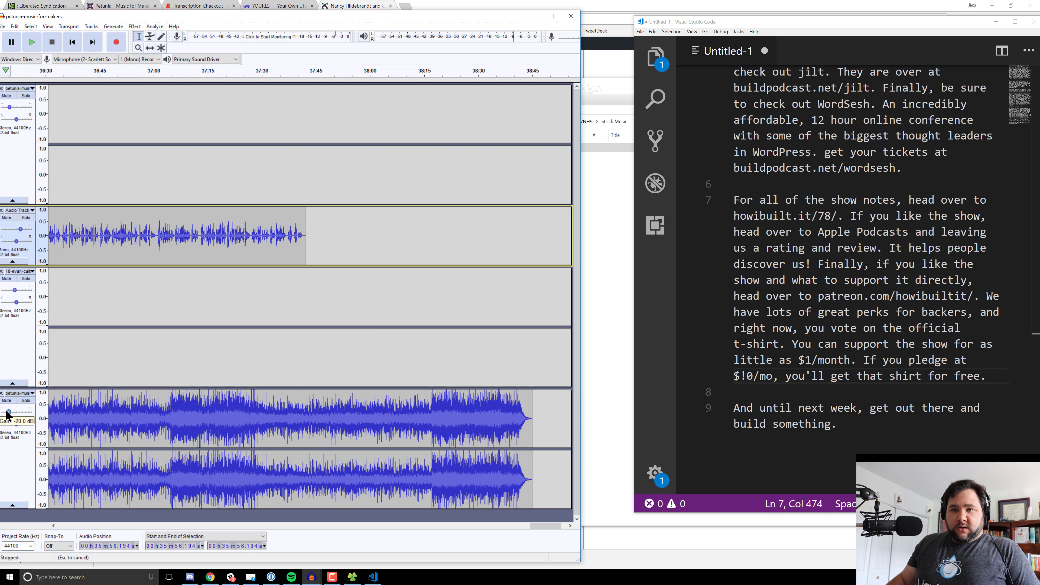
{"action": "left_click", "coordinate": [283, 72]}
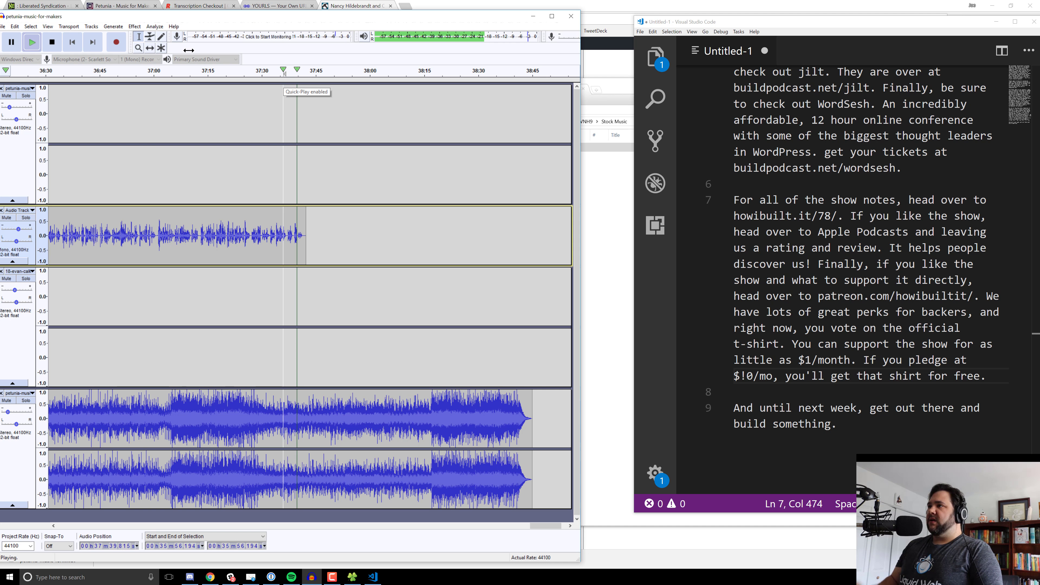
{"action": "key", "text": "space"}
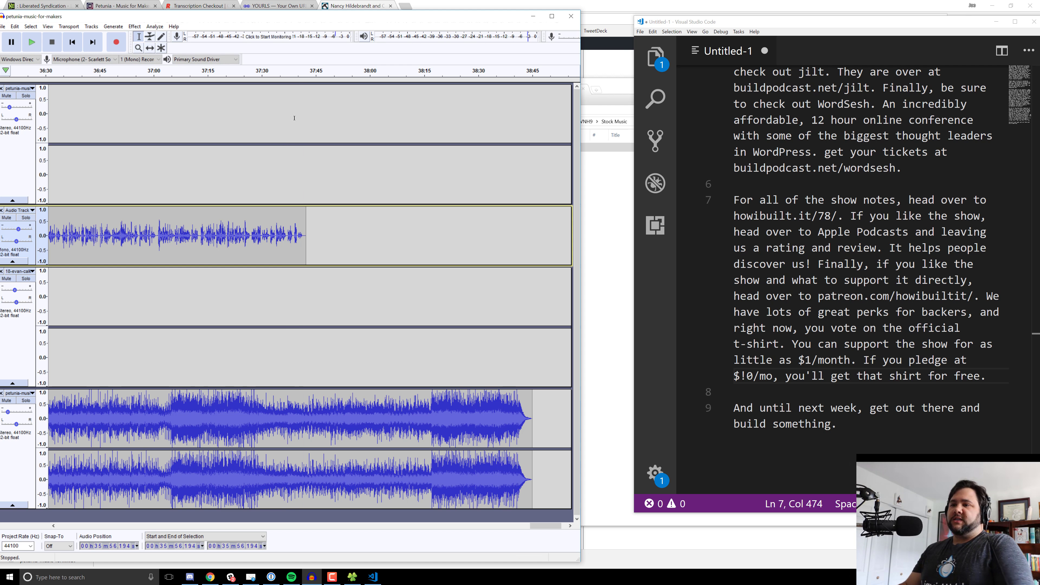
{"action": "left_click", "coordinate": [372, 343]}
{"action": "key", "text": "space"}
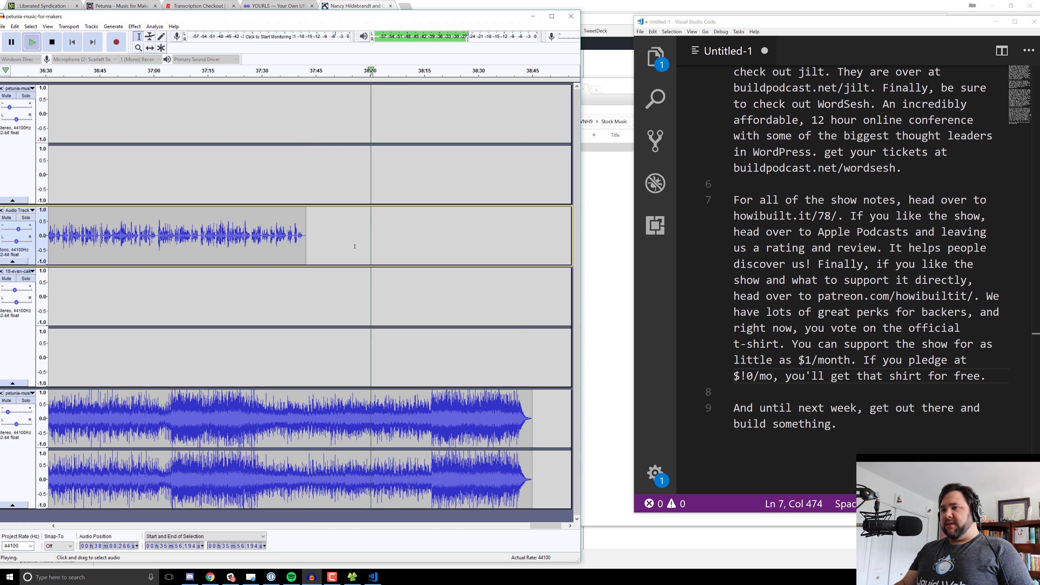
{"action": "key", "text": "space"}
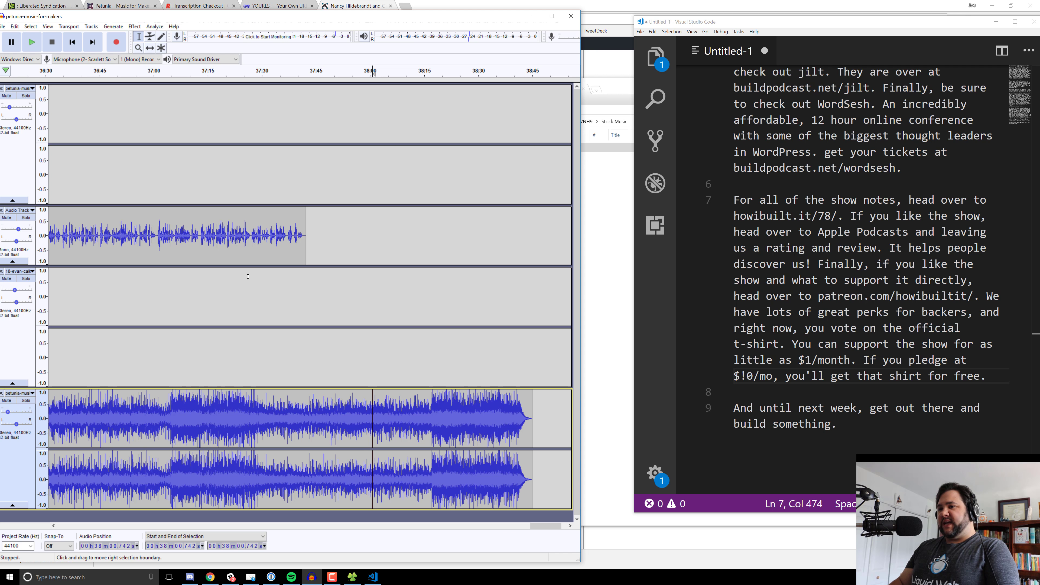
{"action": "left_click", "coordinate": [365, 415]}
- Delete the closing music after about 37:55 and apply Fade Out to its final stretch
{"action": "left_click_drag", "start_coordinate": [338, 410], "coordinate": [549, 413]}
{"action": "key", "text": "Delete"}
{"action": "left_click_drag", "start_coordinate": [352, 413], "coordinate": [282, 414]}
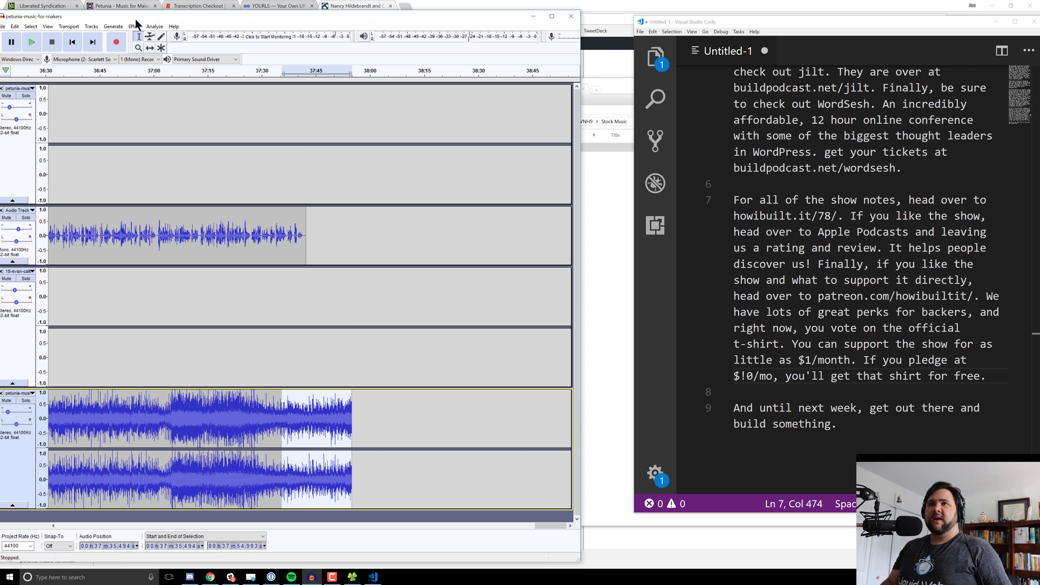
{"action": "left_click", "coordinate": [135, 26]}
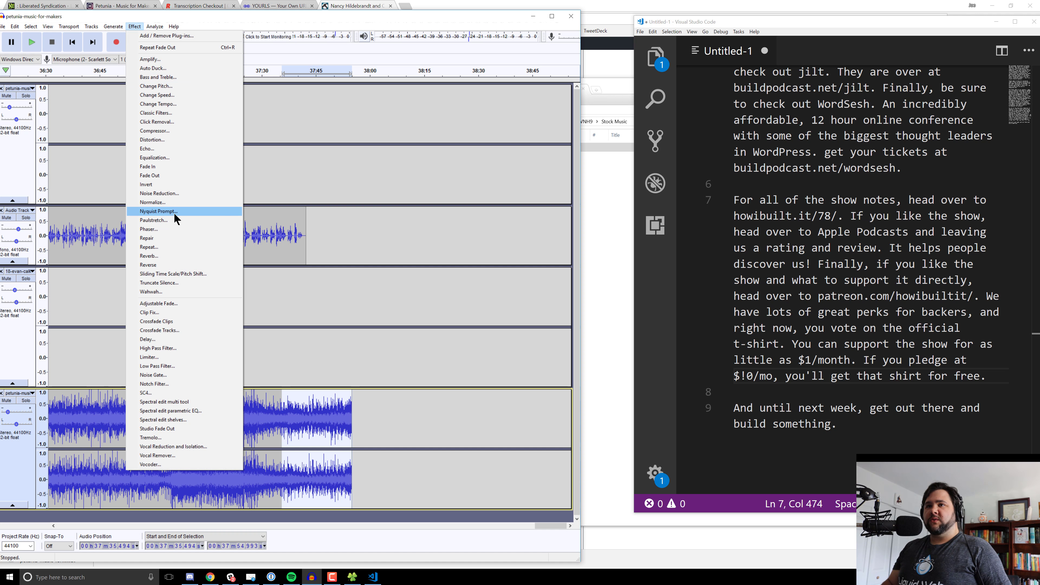
{"action": "left_click", "coordinate": [173, 175]}
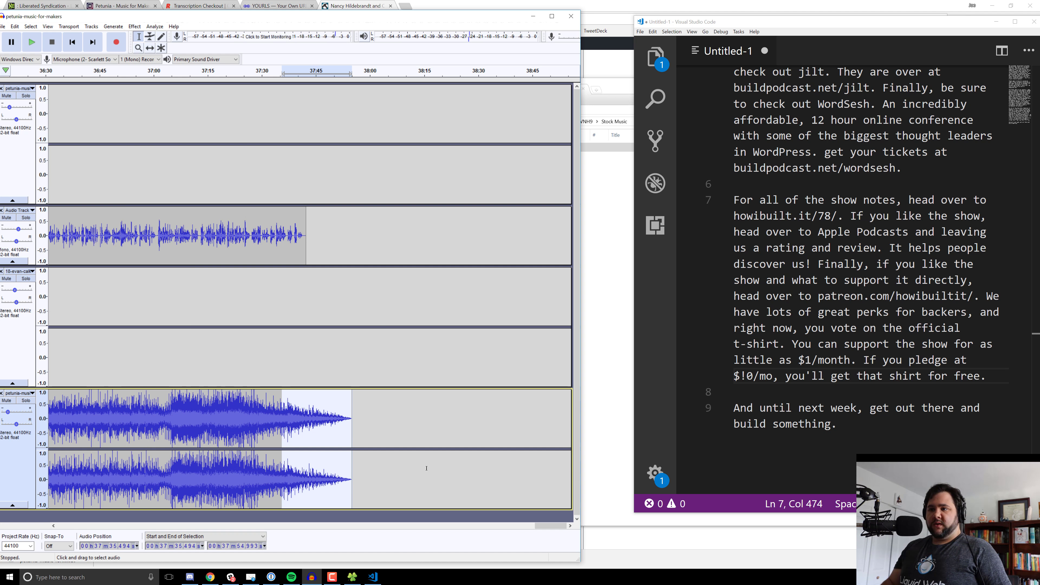
{"action": "left_click", "coordinate": [419, 418]}
- Start Save Project As and browse to the How I Built It > Season 4 folder
{"action": "key", "text": "ctrl+s"}
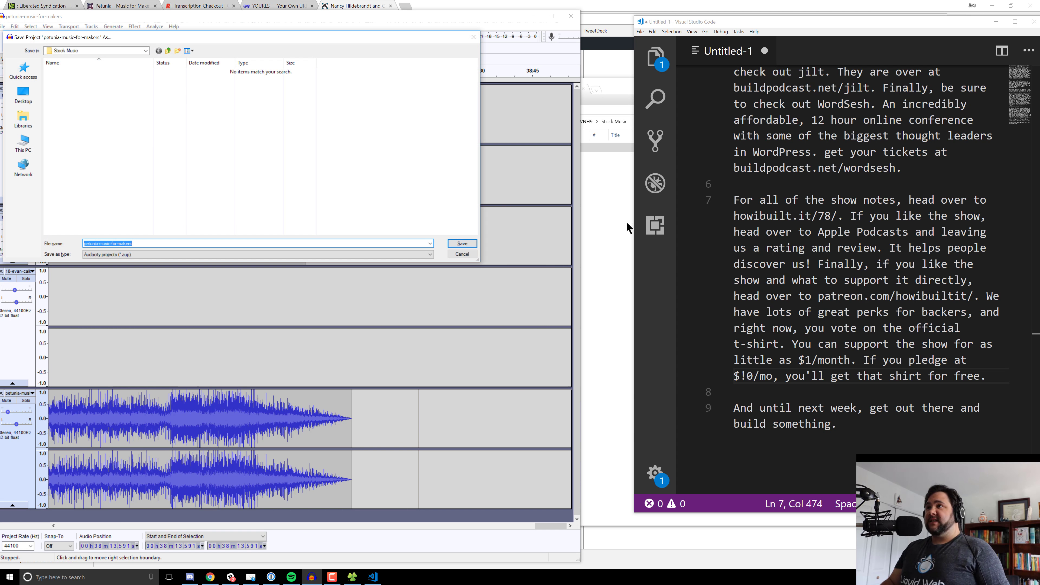
{"action": "left_click", "coordinate": [98, 50]}
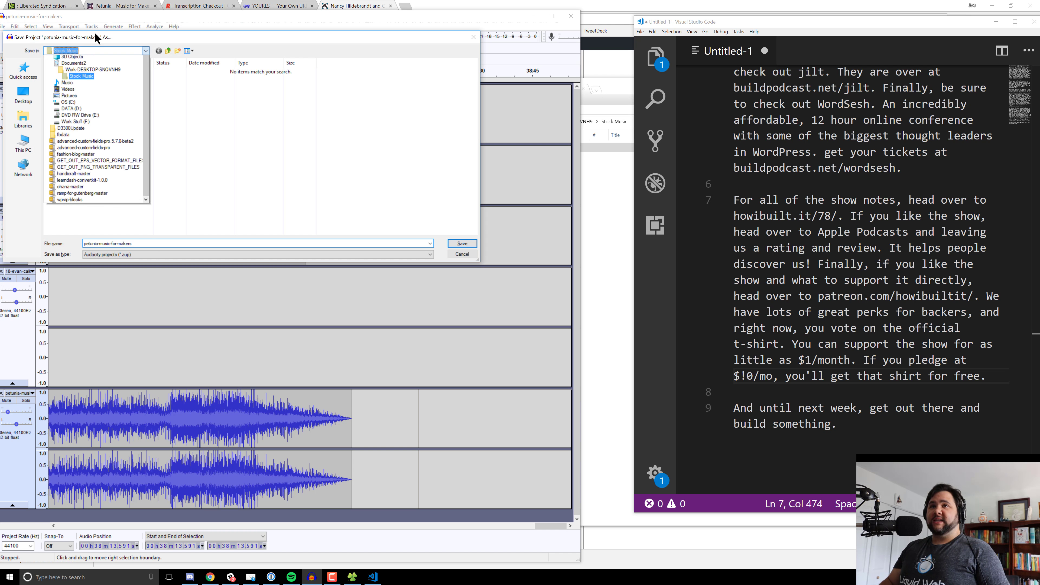
{"action": "left_click", "coordinate": [107, 117]}
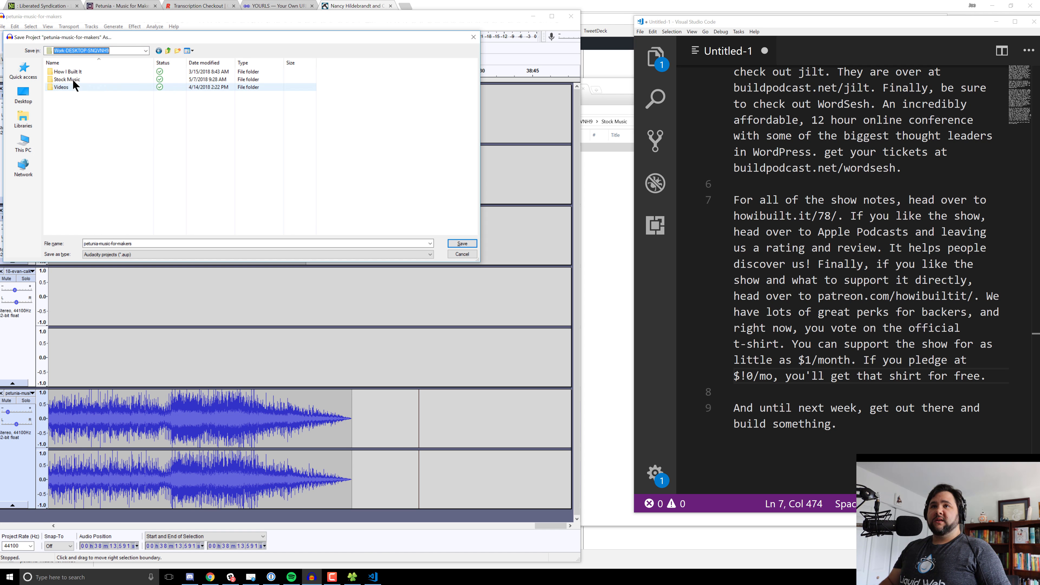
{"action": "double_click", "coordinate": [73, 85]}
{"action": "double_click", "coordinate": [82, 80]}
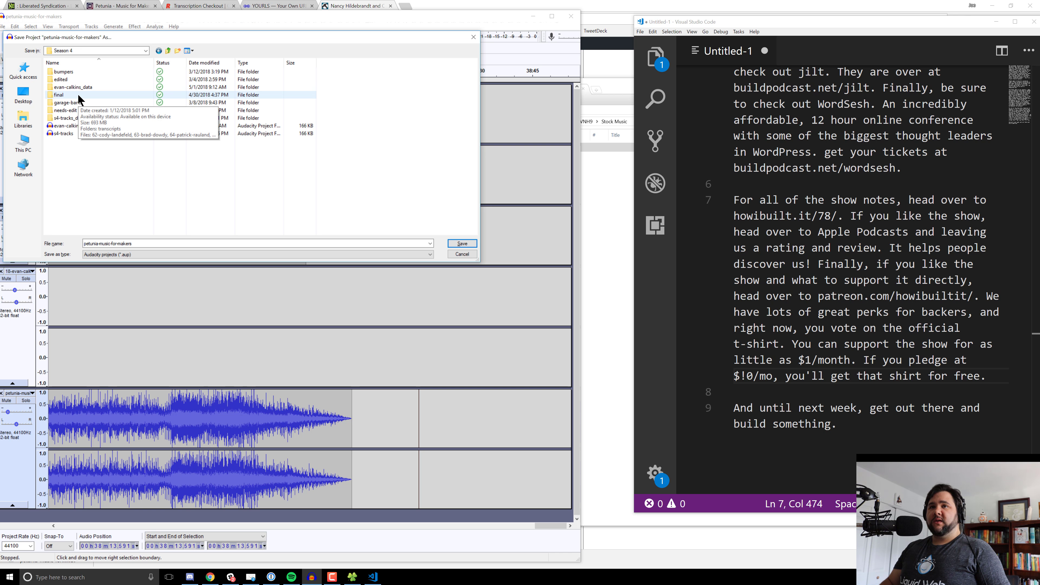
- Save the project as s4-last-4, choosing Copy All Files (Safer)
{"action": "left_click", "coordinate": [121, 244]}
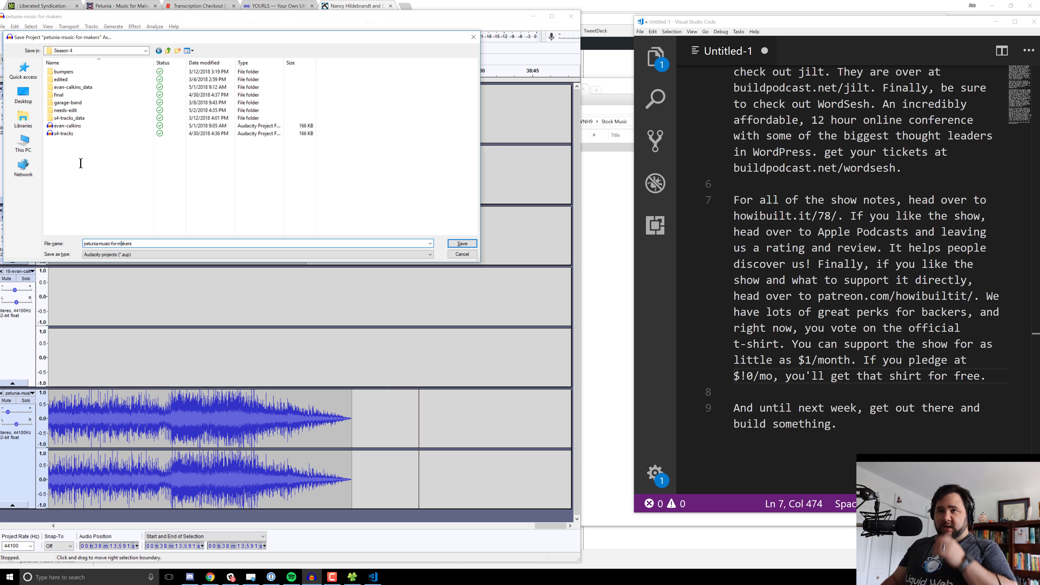
{"action": "left_click_drag", "start_coordinate": [133, 244], "coordinate": [67, 248]}
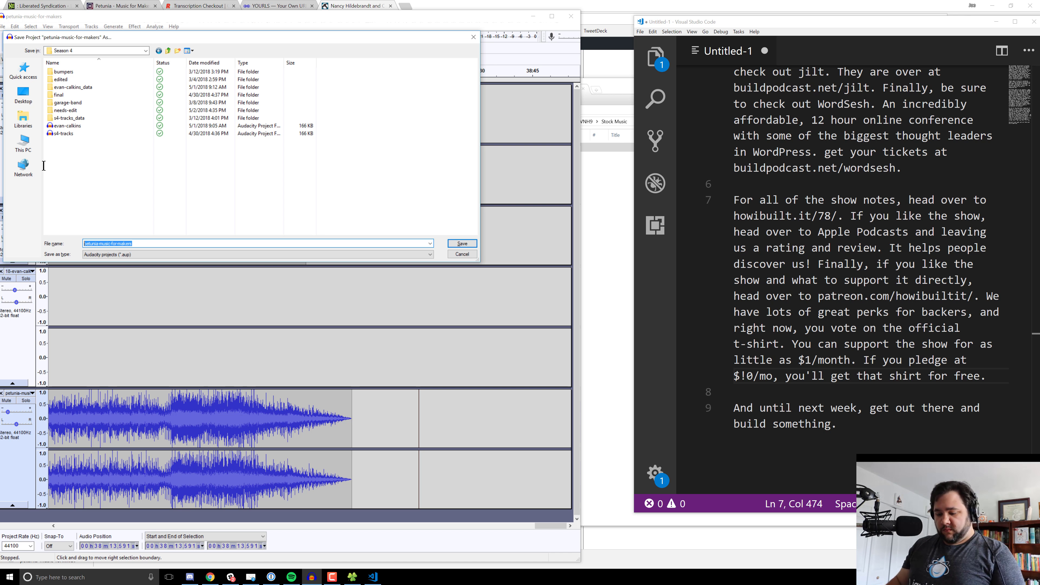
{"action": "type", "text": "last"}
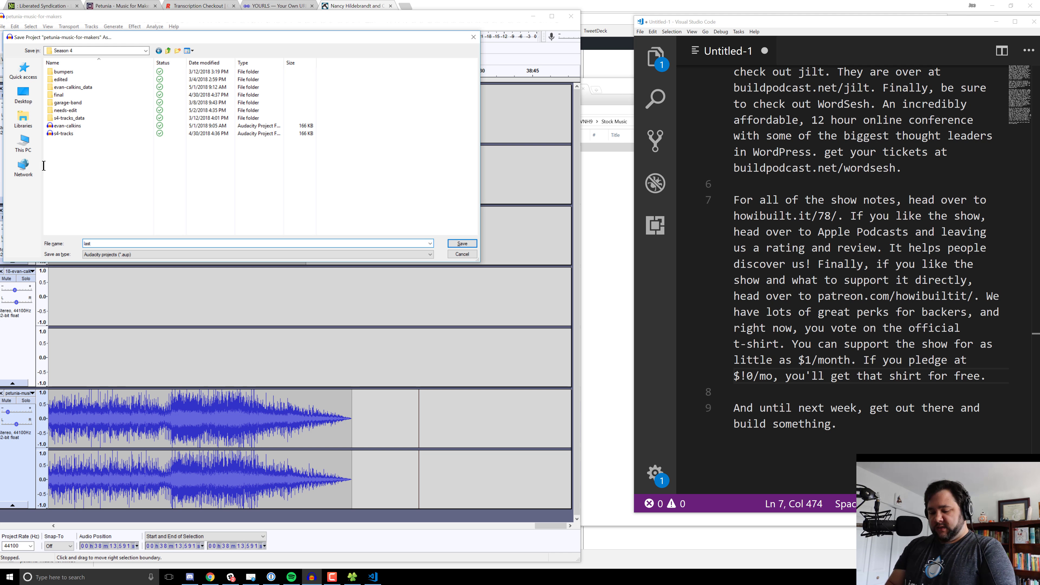
{"action": "key", "text": "BackSpace"}
{"action": "key", "text": "BackSpace"}
{"action": "type", "text": "s"}
{"action": "key", "text": "Escape"}
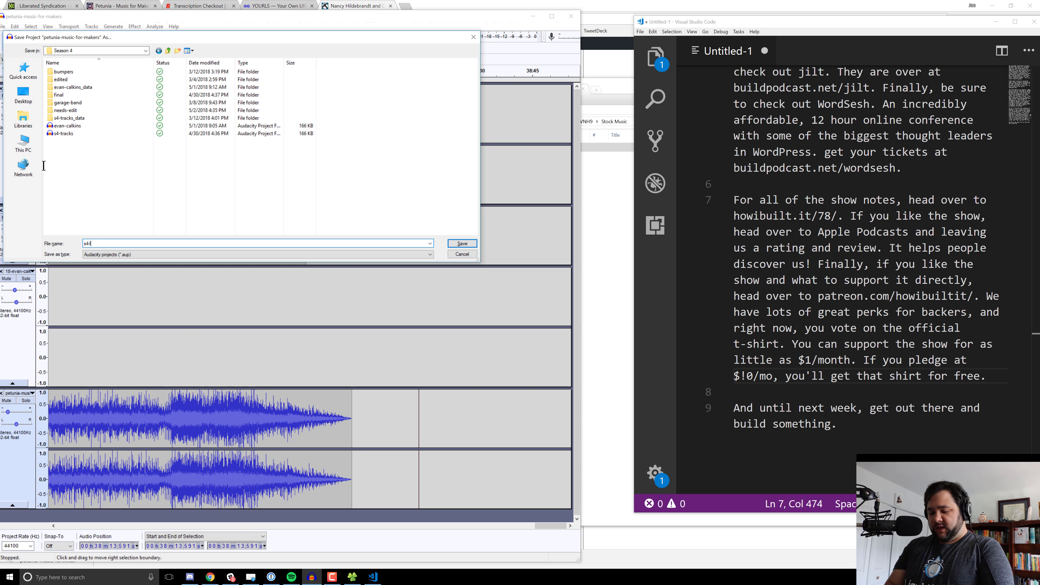
{"action": "type", "text": "-last-4"}
{"action": "key", "text": "Return"}
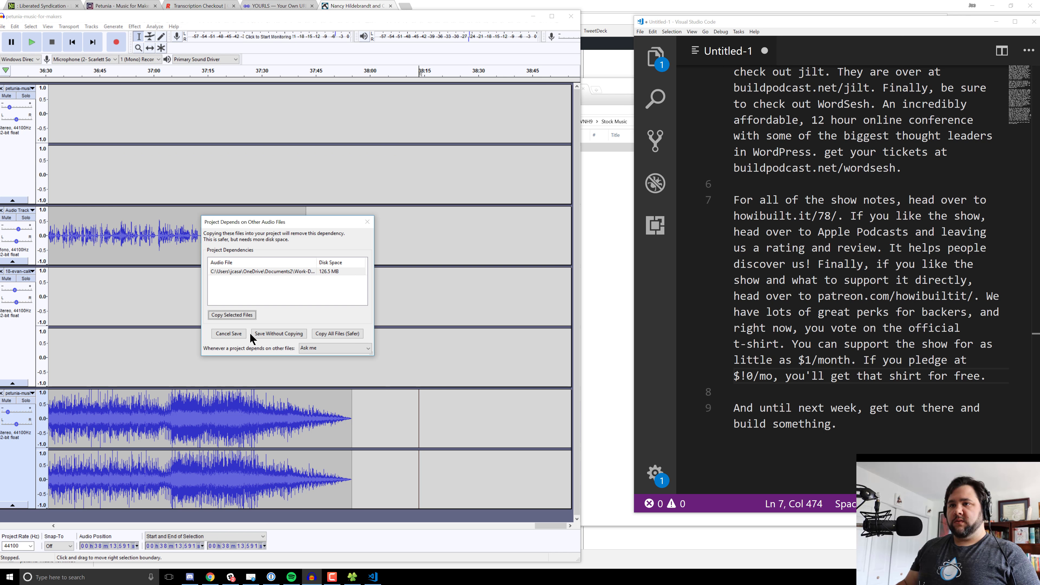
{"action": "left_click", "coordinate": [340, 335]}
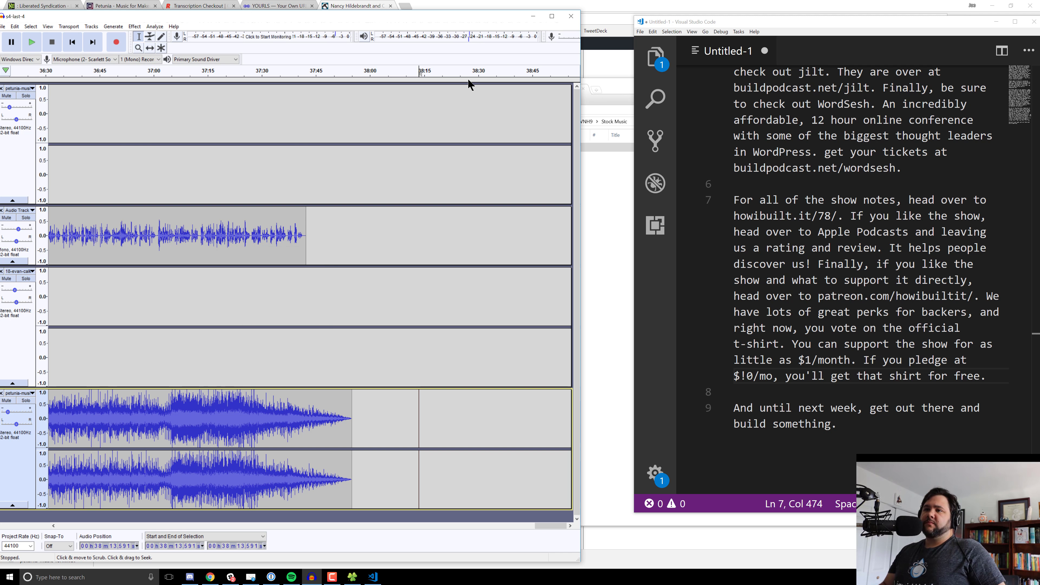
- Maximize the Audacity window and scroll the timeline back to time 0
{"action": "left_click", "coordinate": [552, 16]}
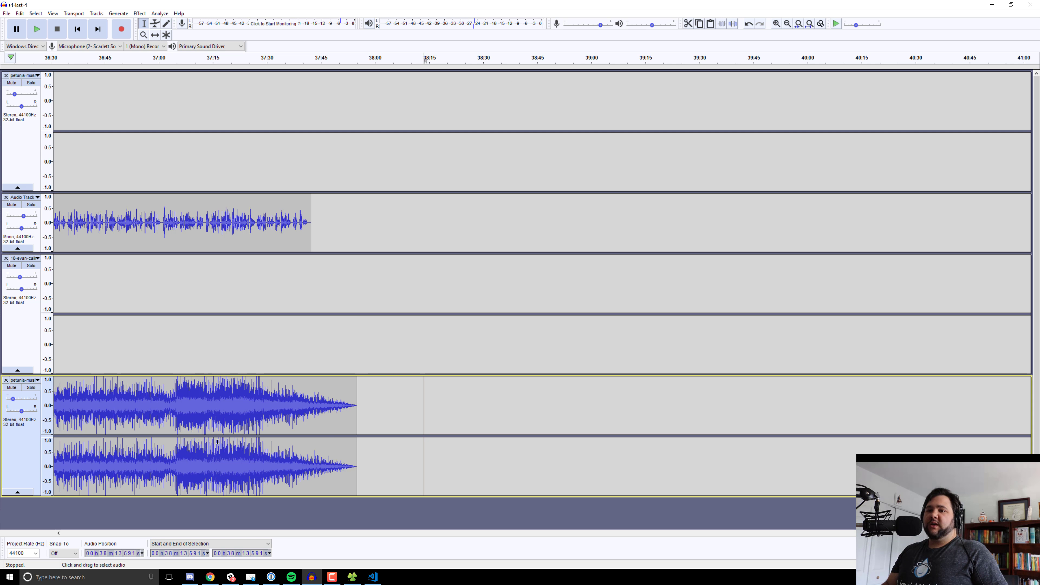
{"action": "scroll", "coordinate": [242, 428], "scroll_direction": "left", "scroll_amount": 15}
{"action": "scroll", "coordinate": [73, 542], "scroll_direction": "right", "scroll_amount": 10}
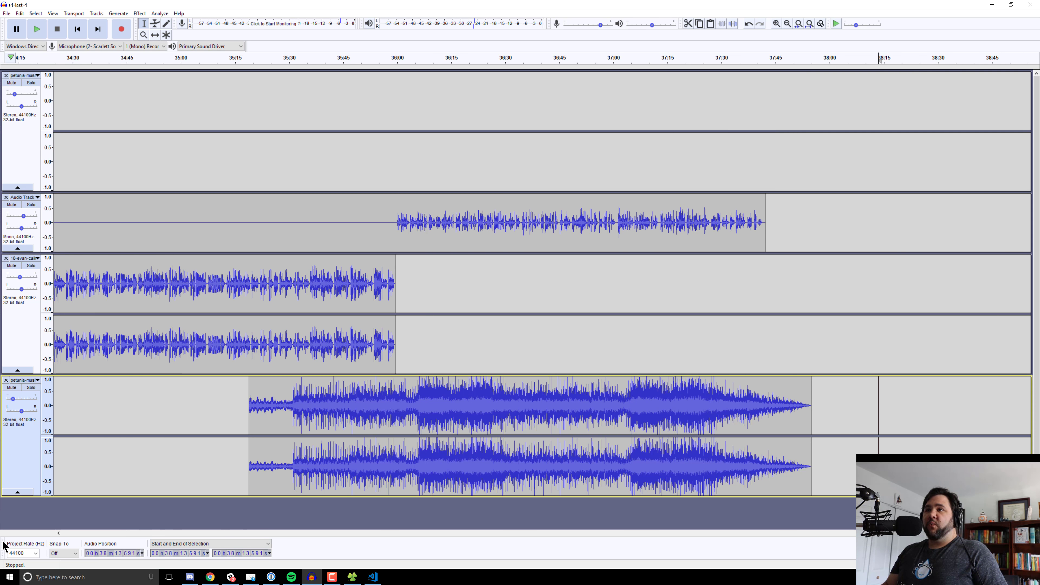
{"action": "left_click_drag", "start_coordinate": [43, 533], "coordinate": [66, 531]}
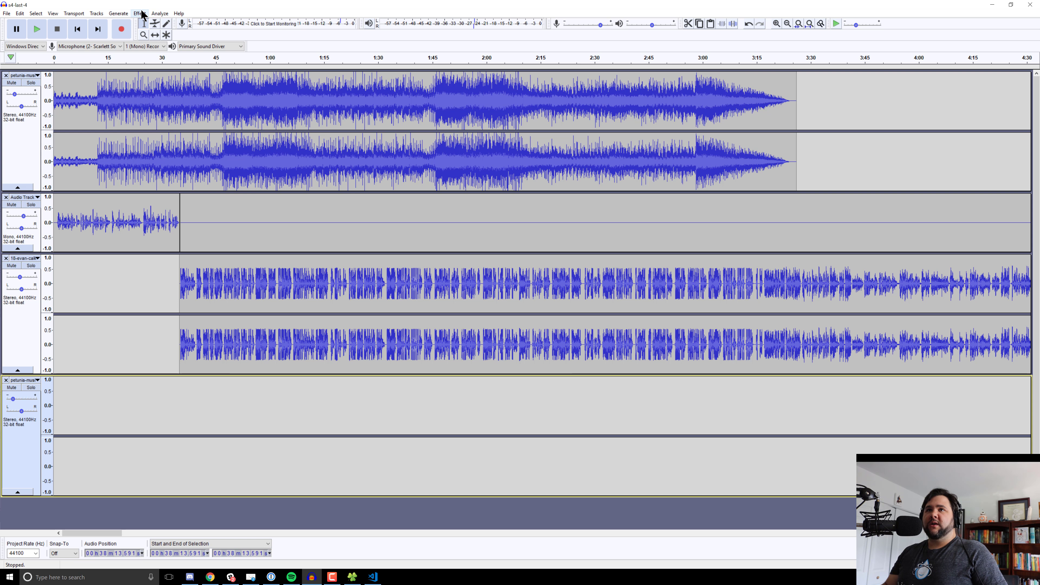
- Open File > Export > Export as MP3, move the dialog aside, and begin typing the episode 78 file name
{"action": "left_click", "coordinate": [119, 13]}
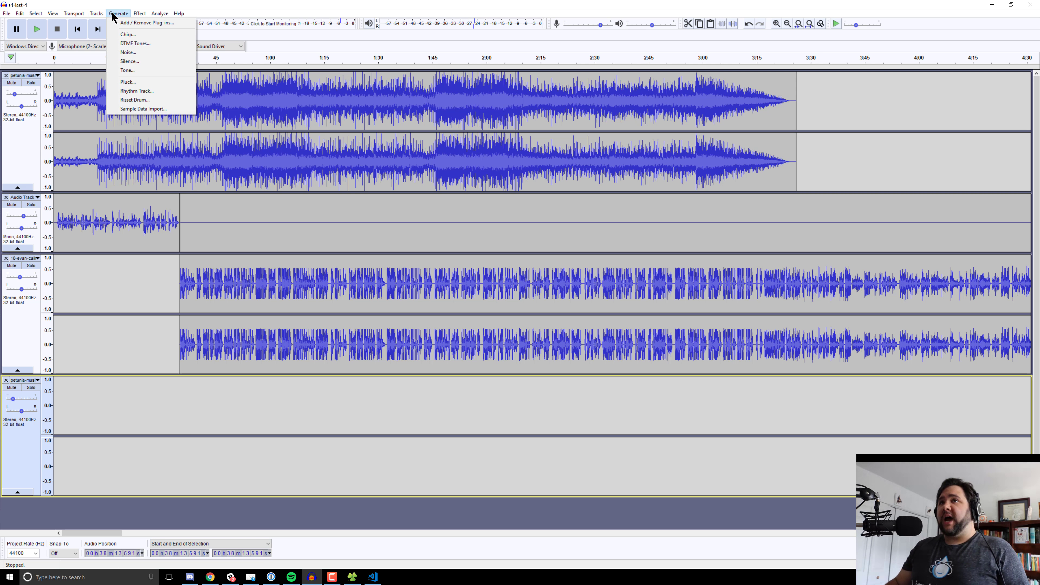
{"action": "mouse_move", "coordinate": [14, 14]}
{"action": "mouse_move", "coordinate": [22, 73]}
{"action": "left_click", "coordinate": [111, 74]}
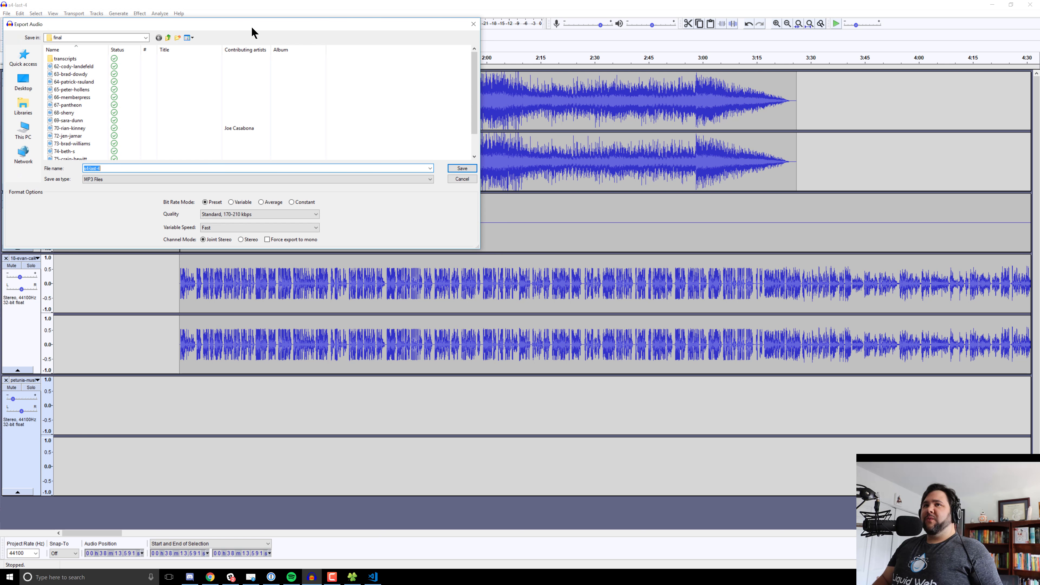
{"action": "left_click_drag", "start_coordinate": [253, 32], "coordinate": [554, 114]}
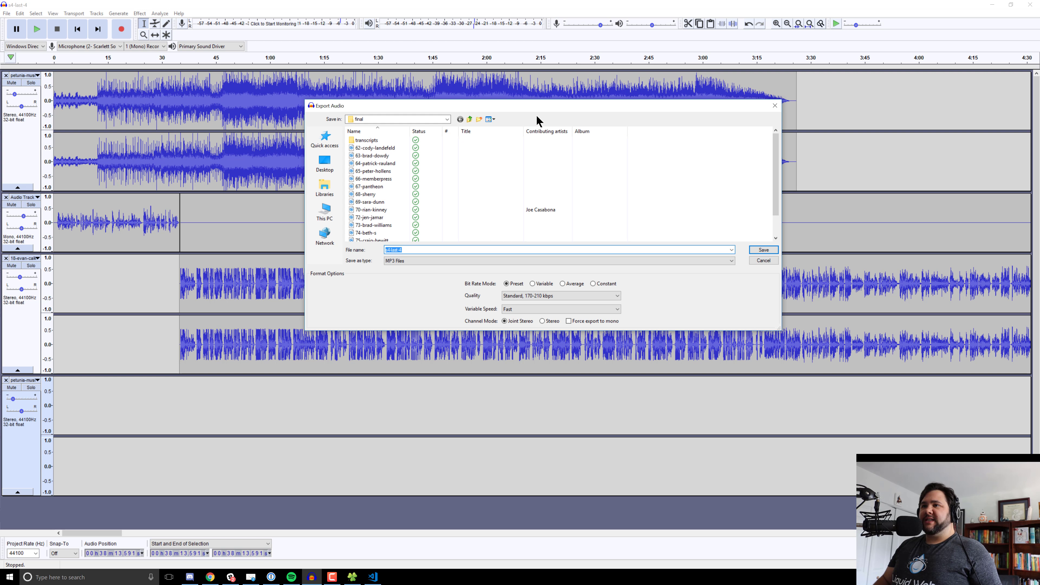
{"action": "scroll", "coordinate": [399, 187], "scroll_direction": "down", "scroll_amount": 1}
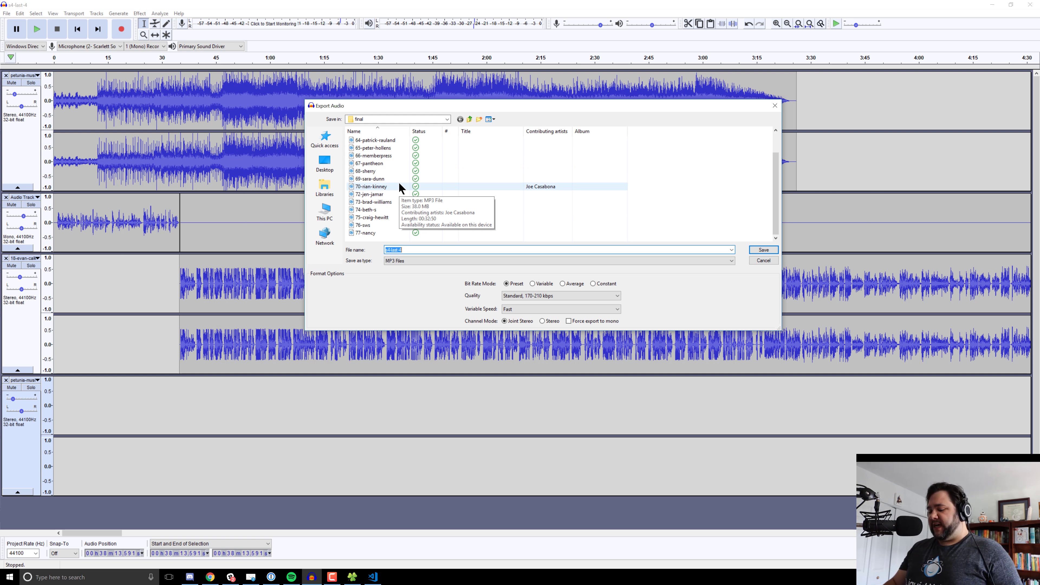
{"action": "type", "text": "78-"}
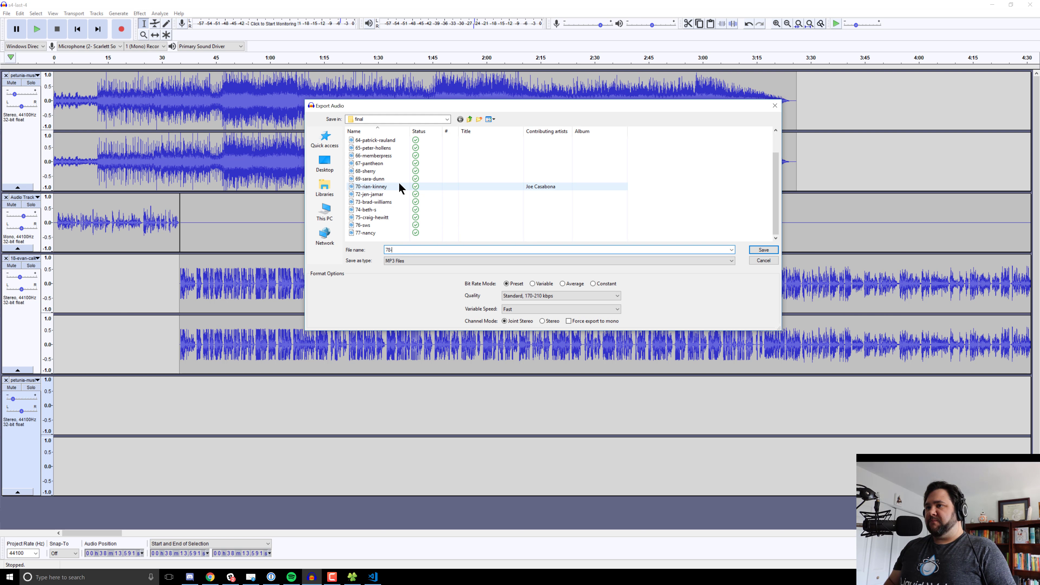
{"action": "type", "text": "evan"}
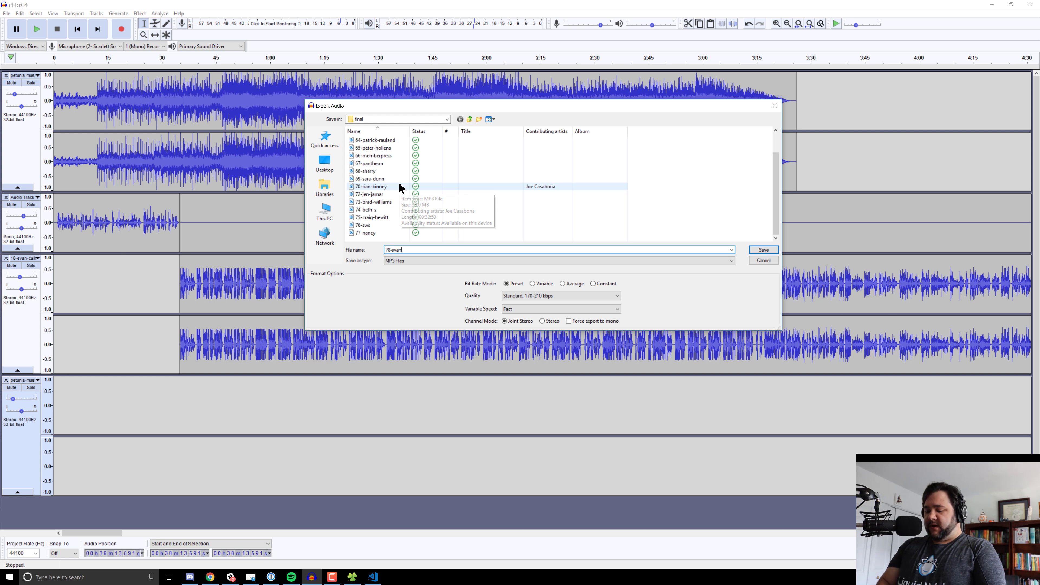
{"action": "type", "text": "-cal"}
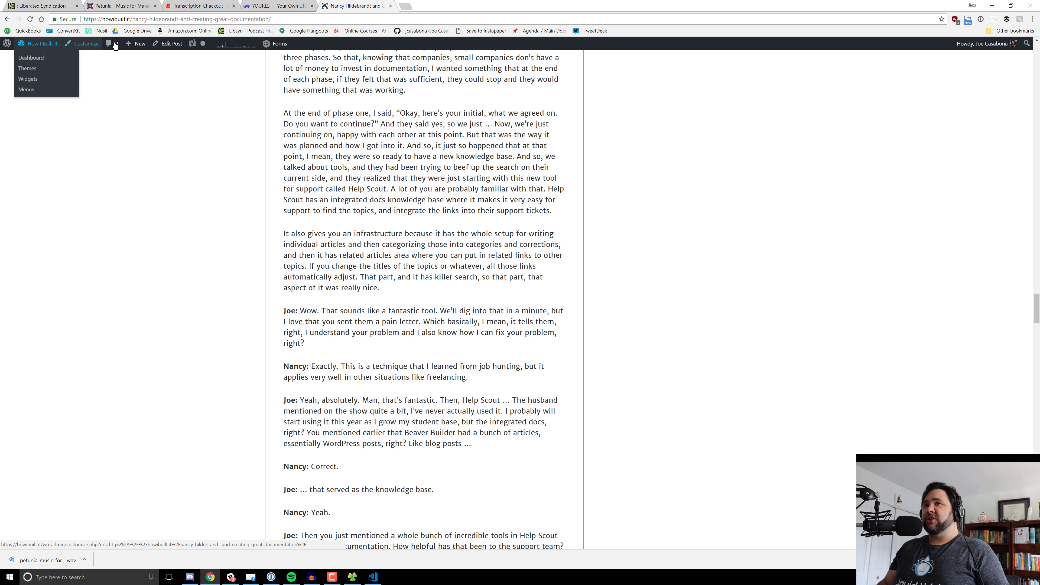
- Create a new WordPress post from the admin bar's + New menu
{"action": "left_click", "coordinate": [145, 61]}
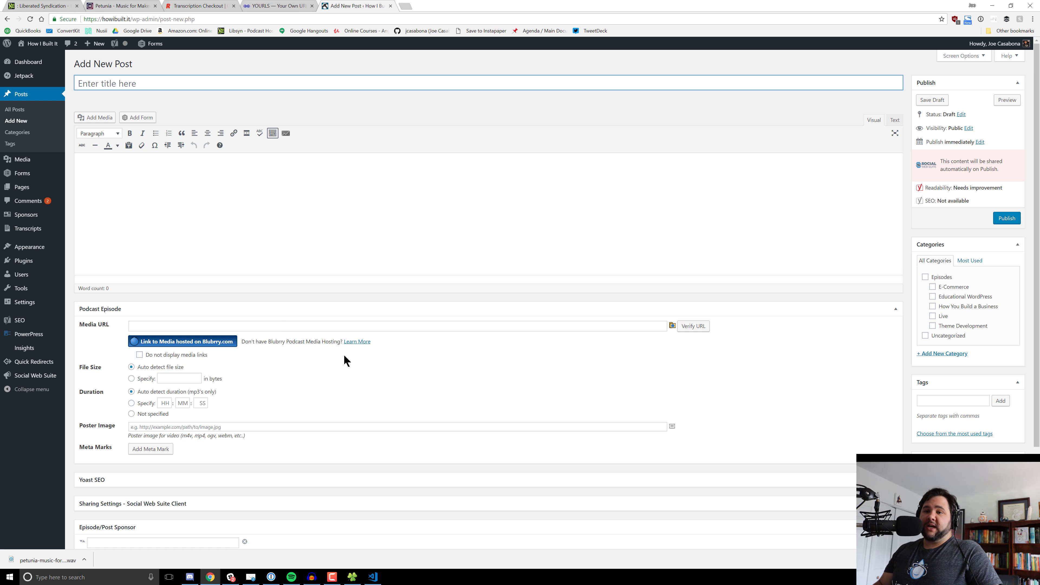
{"action": "scroll", "coordinate": [343, 447], "scroll_direction": "down", "scroll_amount": 2}
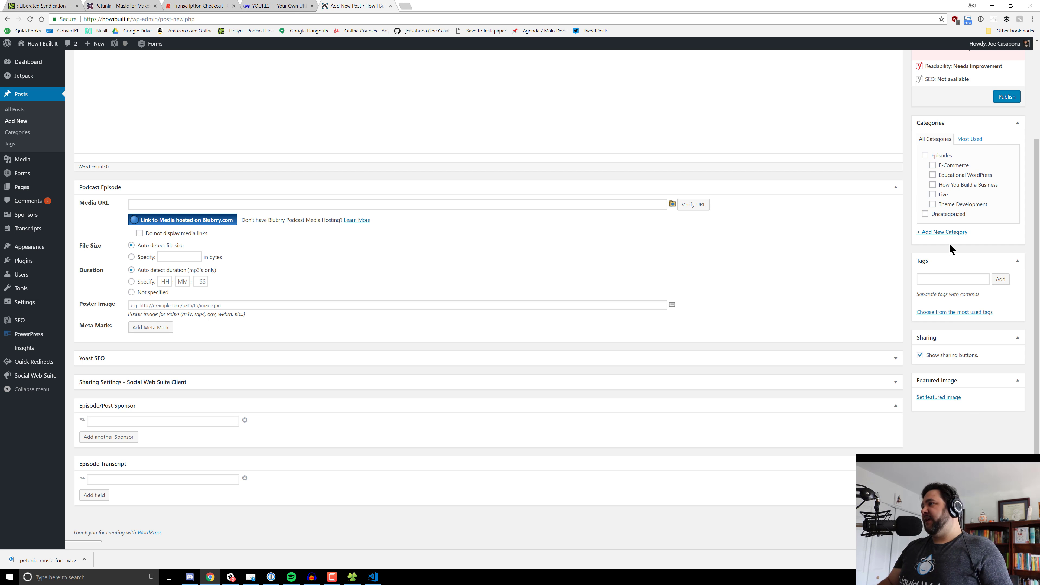
{"action": "scroll", "coordinate": [815, 342], "scroll_direction": "up", "scroll_amount": 3}
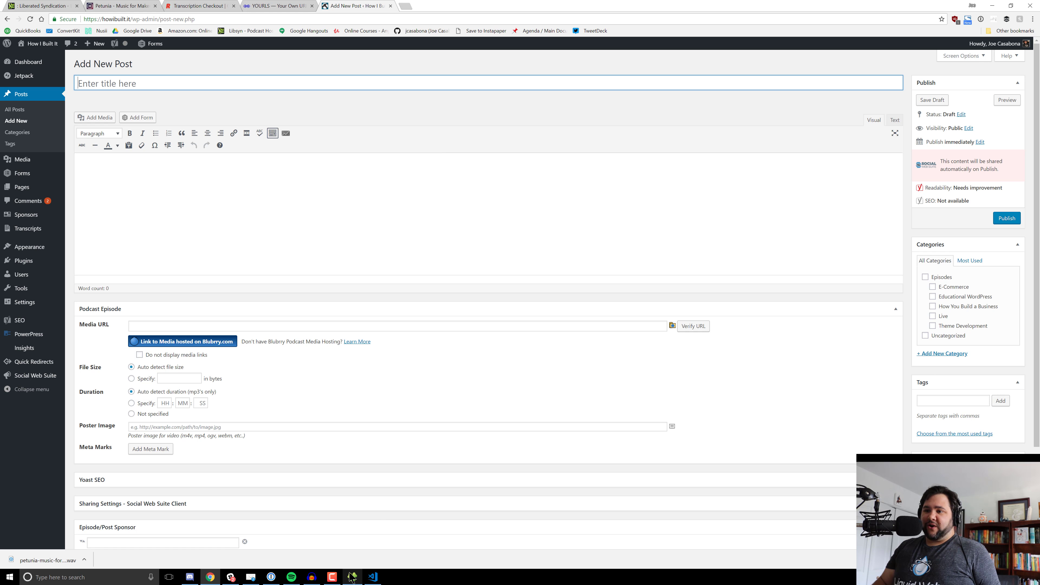
- Restore the Camtasia Recorder controls from the taskbar
{"action": "left_click", "coordinate": [333, 577]}
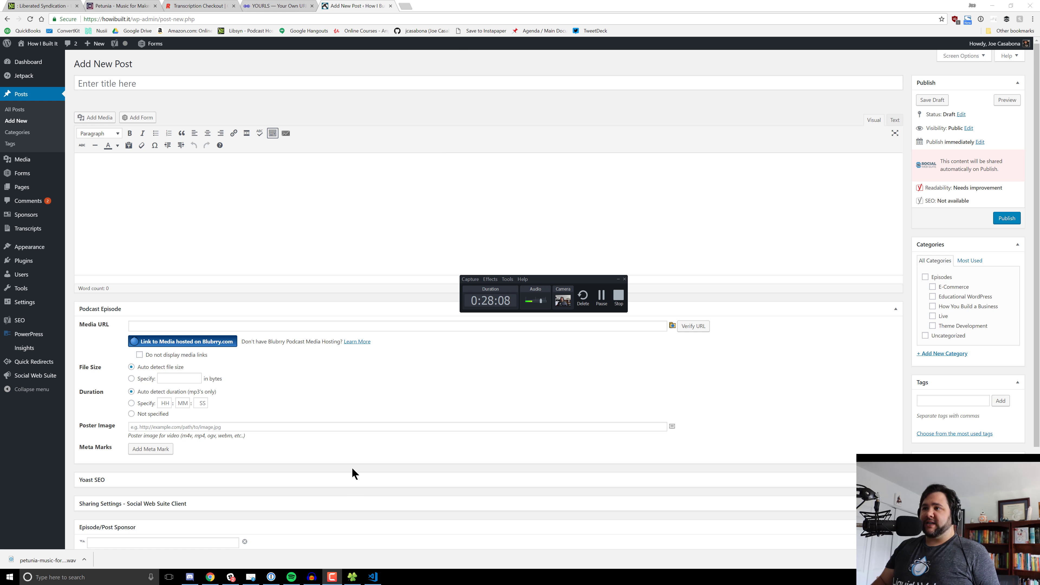